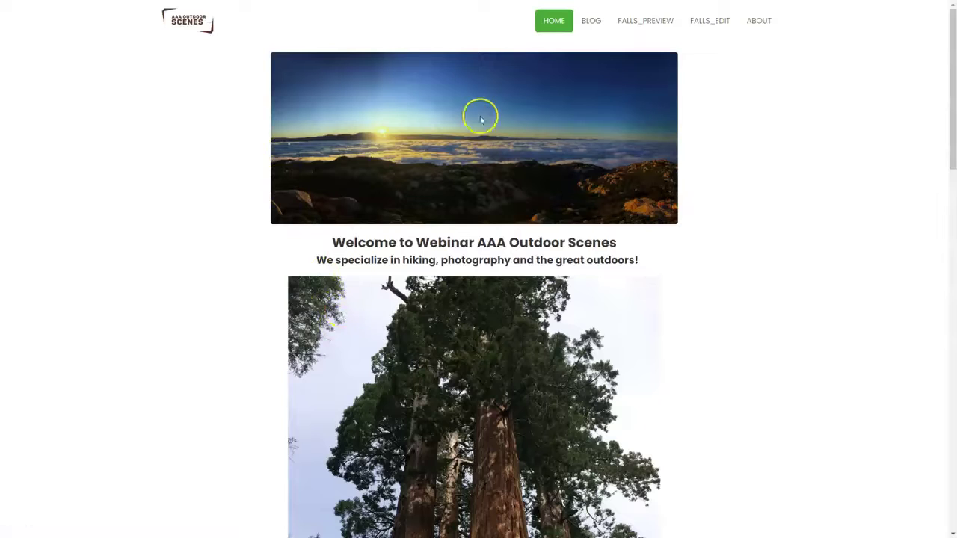
Open the blog post "Fix a Page or Post (When Things Are Misaligned)" and go to its instructions
left_click(591, 21)
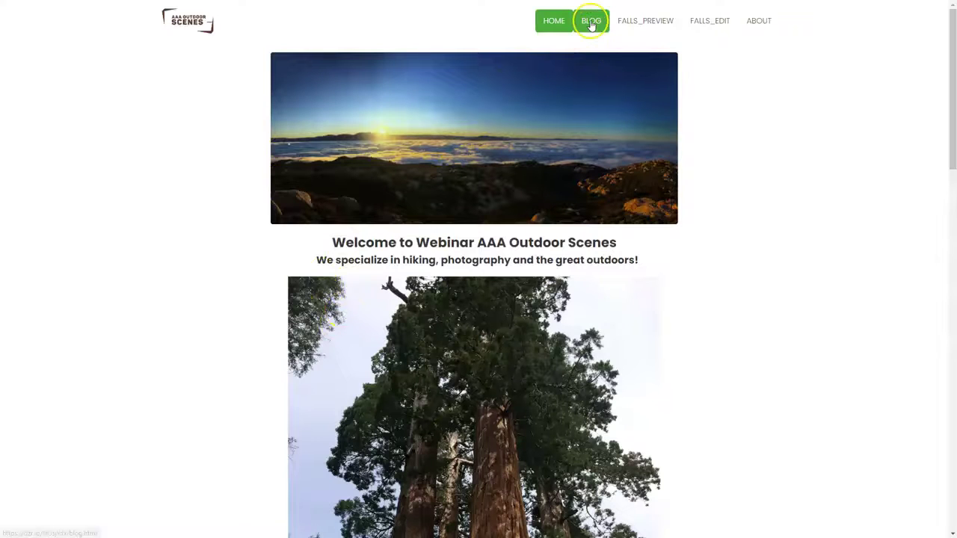
scroll(462, 235, "down", 3)
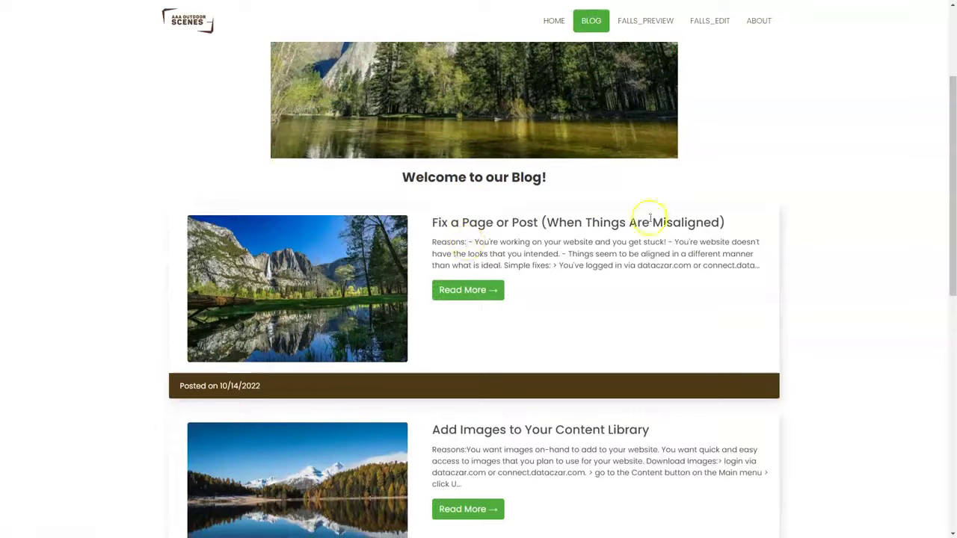
left_click(473, 288)
scroll(359, 217, "down", 5)
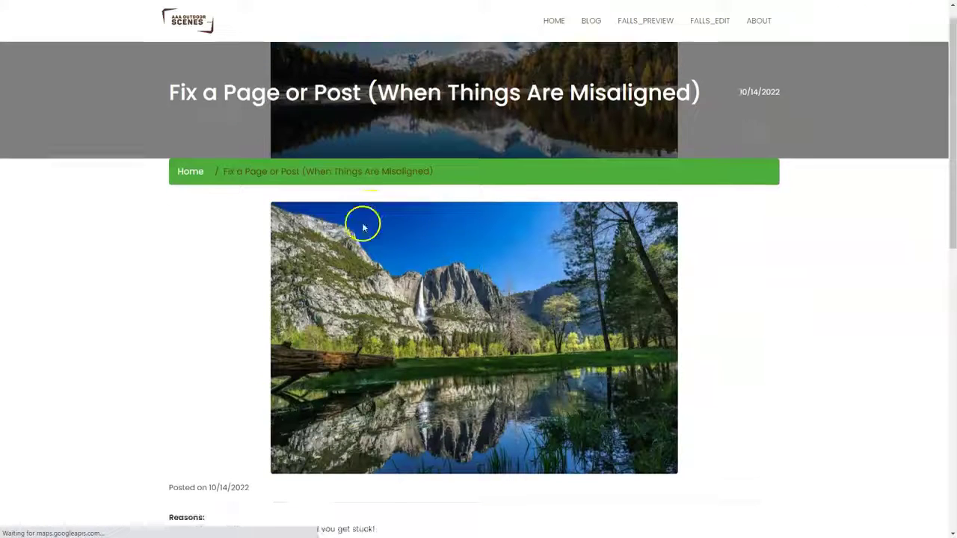
scroll(353, 209, "down", 1)
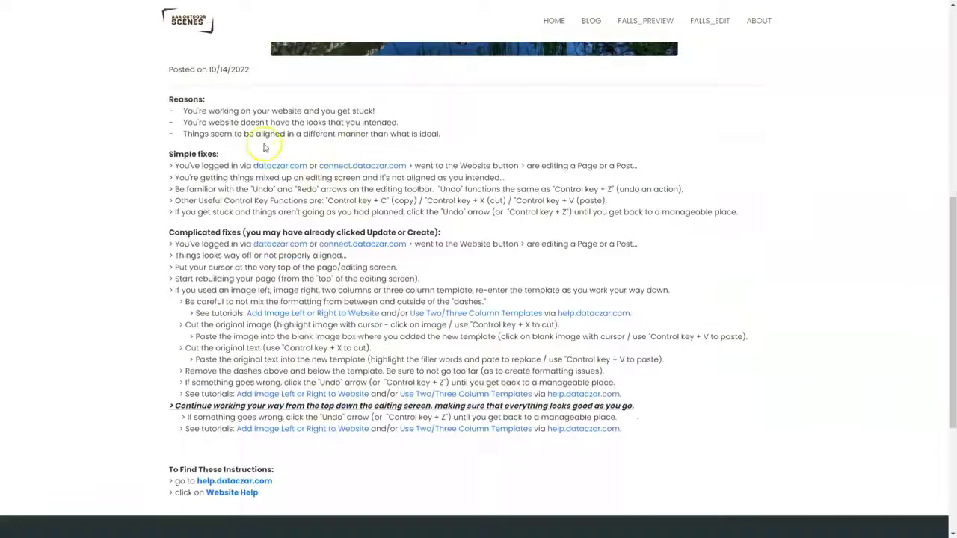
Review the post's reasons, simple fixes, complicated fixes and the section on where to find the instructions
left_click_drag(169, 113, 427, 122)
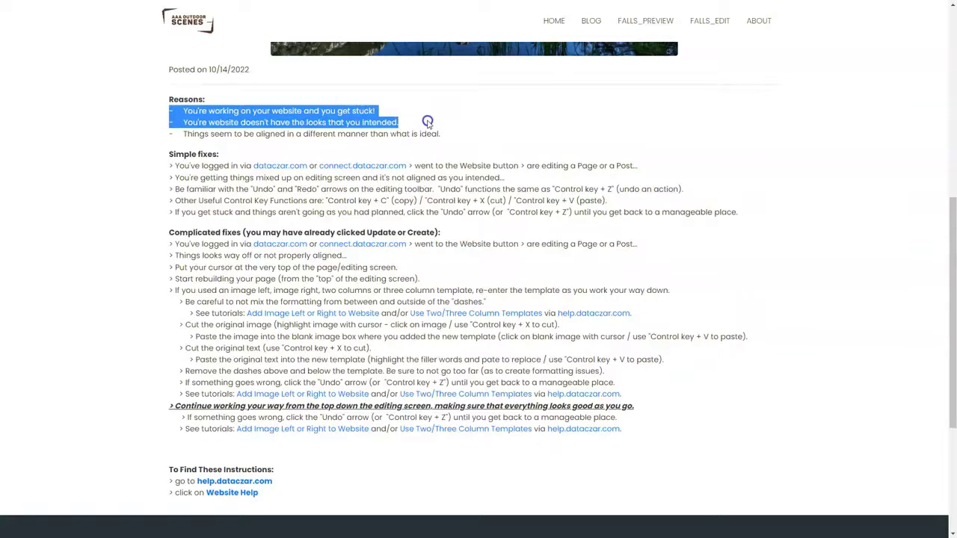
left_click_drag(438, 125, 456, 132)
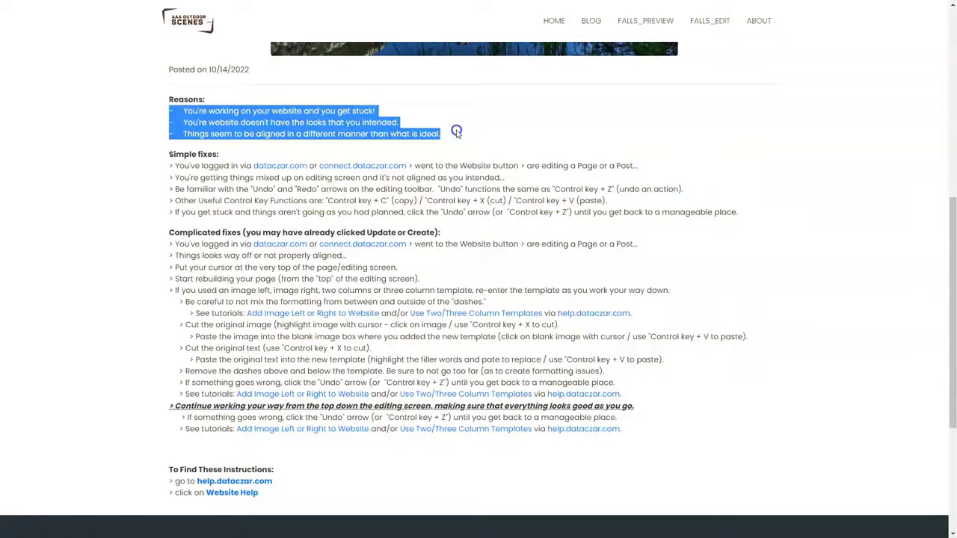
left_click(457, 132)
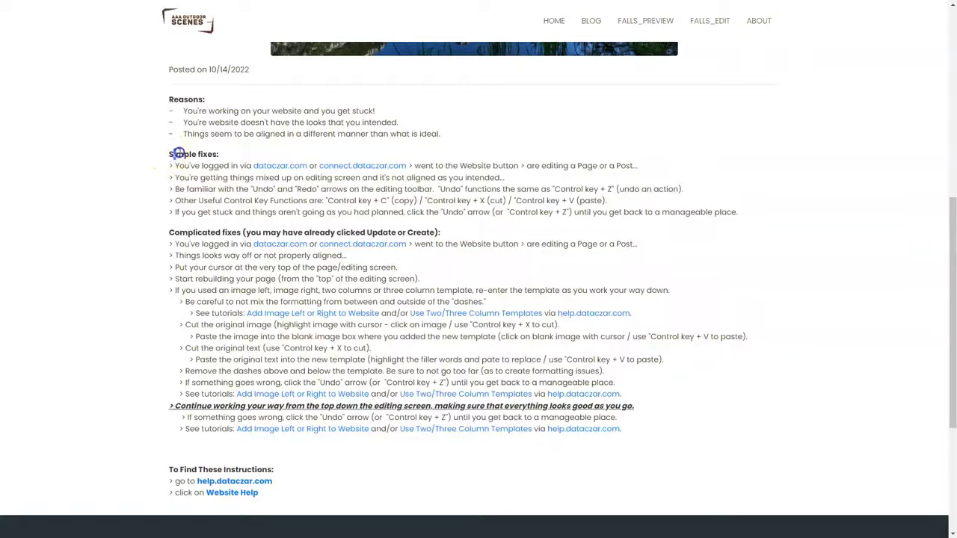
left_click_drag(175, 153, 252, 154)
left_click(251, 153)
left_click_drag(210, 232, 517, 431)
left_click(129, 214)
scroll(129, 213, "down", 3)
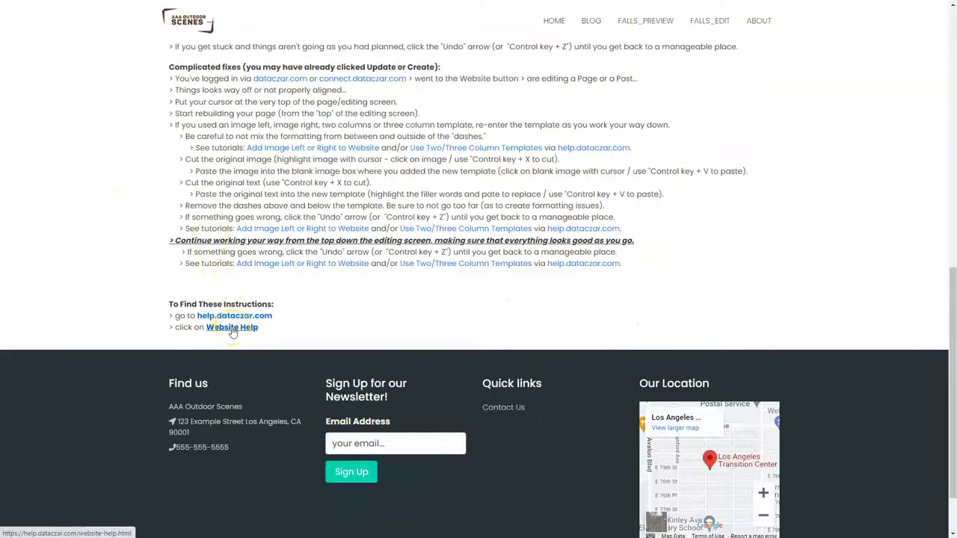
scroll(274, 240, "up", 15)
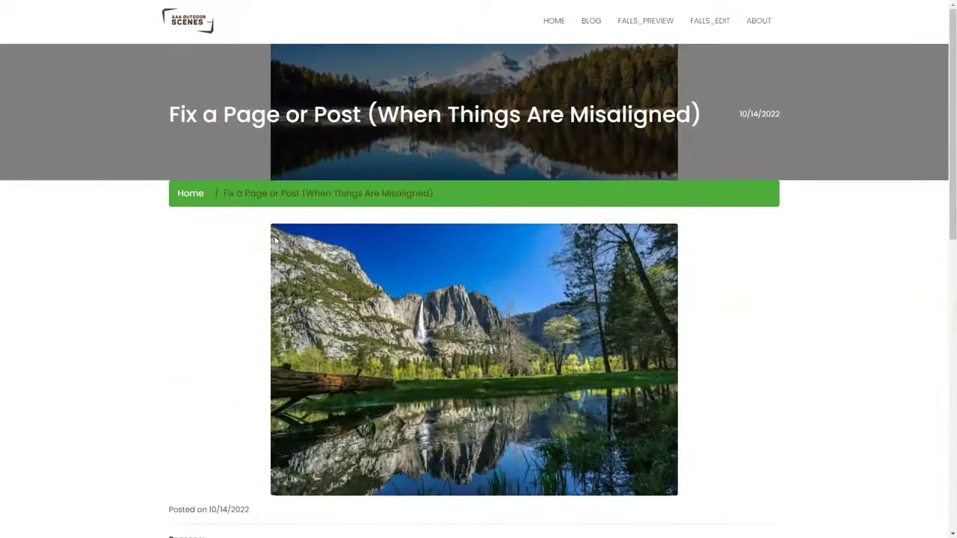
scroll(274, 240, "down", 1)
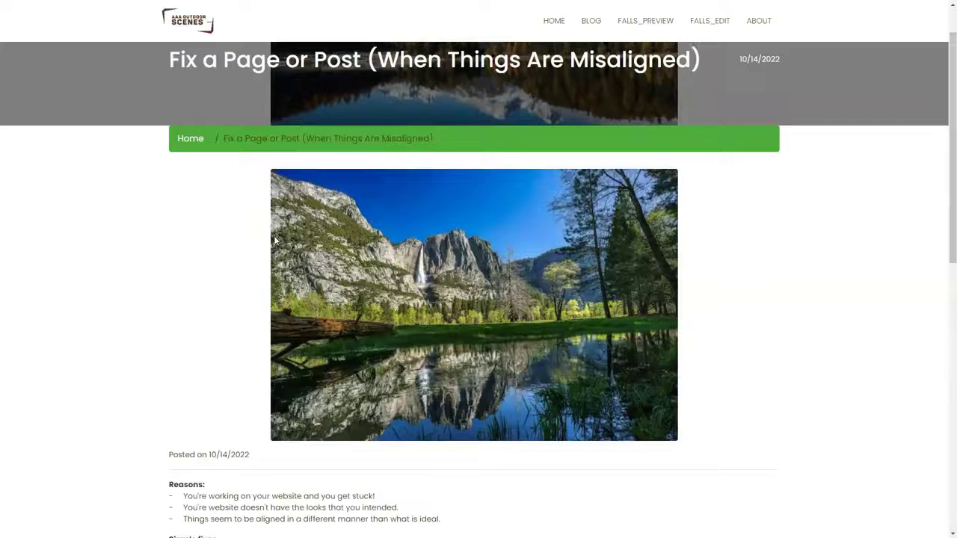
Open the website's Falls_Preview page and examine its correctly aligned layout from start to end
left_click(641, 22)
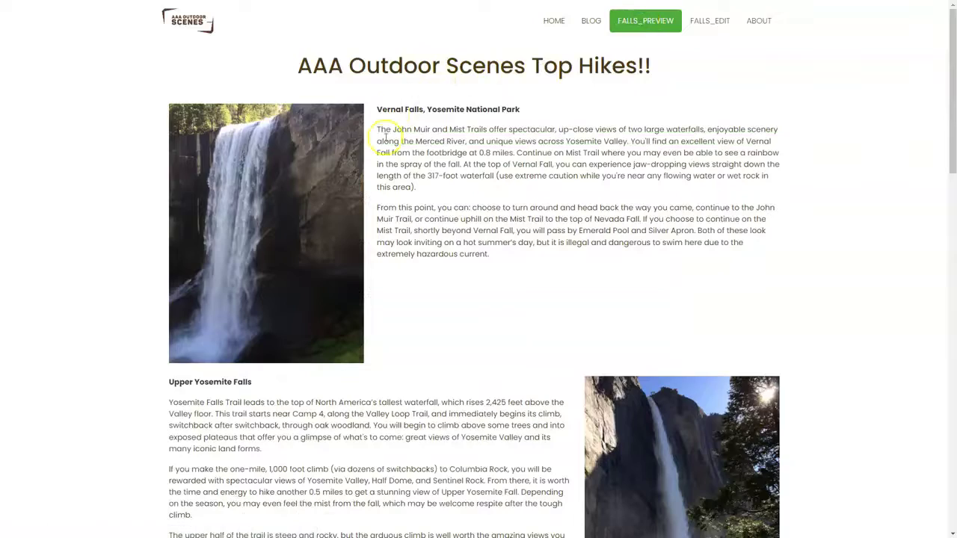
scroll(385, 150, "down", 7)
scroll(382, 147, "down", 8)
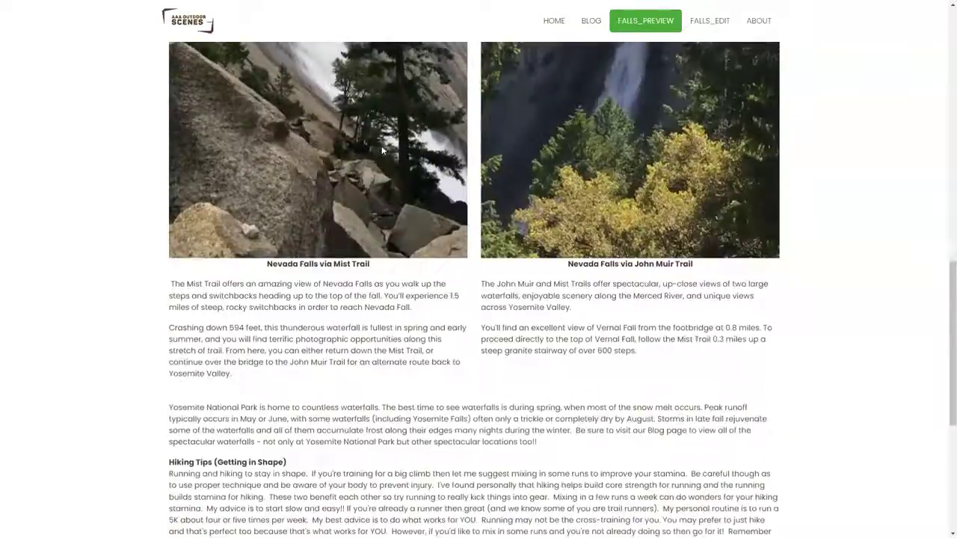
scroll(382, 148, "up", 10)
scroll(382, 147, "up", 5)
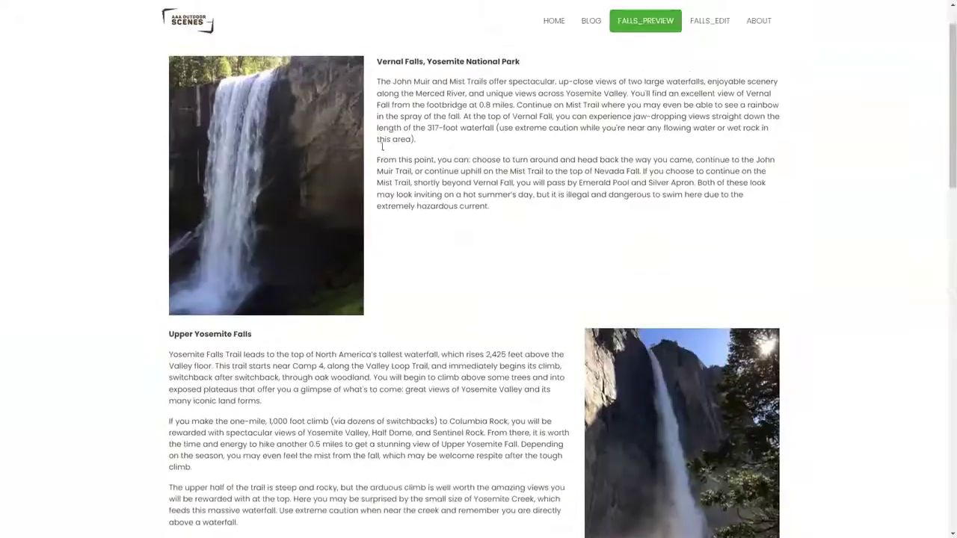
Open the website's Falls_Edit page and examine the alignment of its images and text
left_click(712, 26)
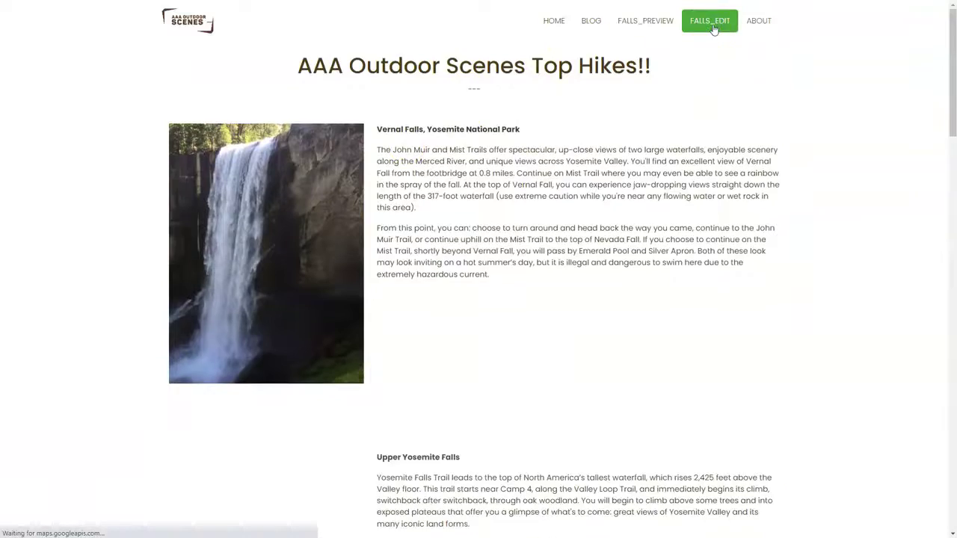
scroll(598, 149, "down", 5)
scroll(576, 179, "down", 10)
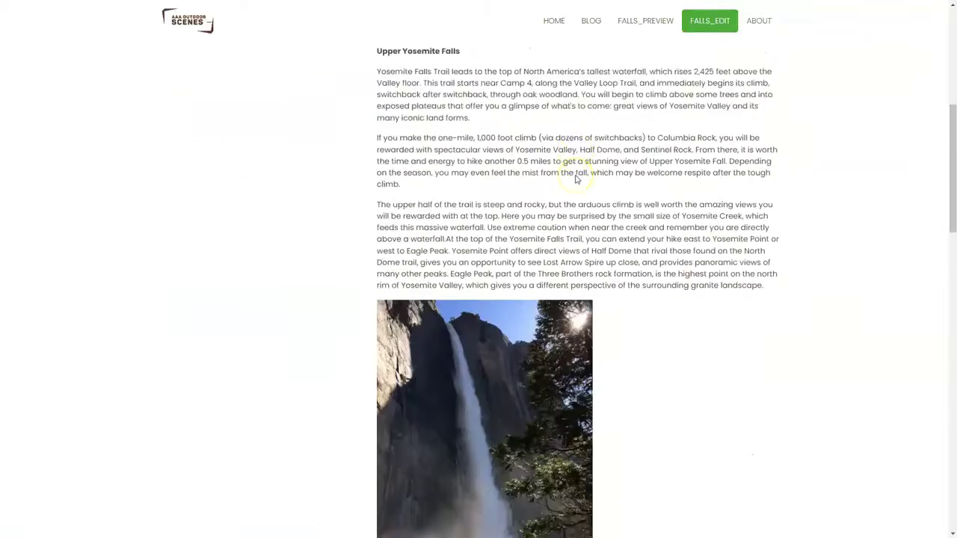
scroll(576, 179, "down", 5)
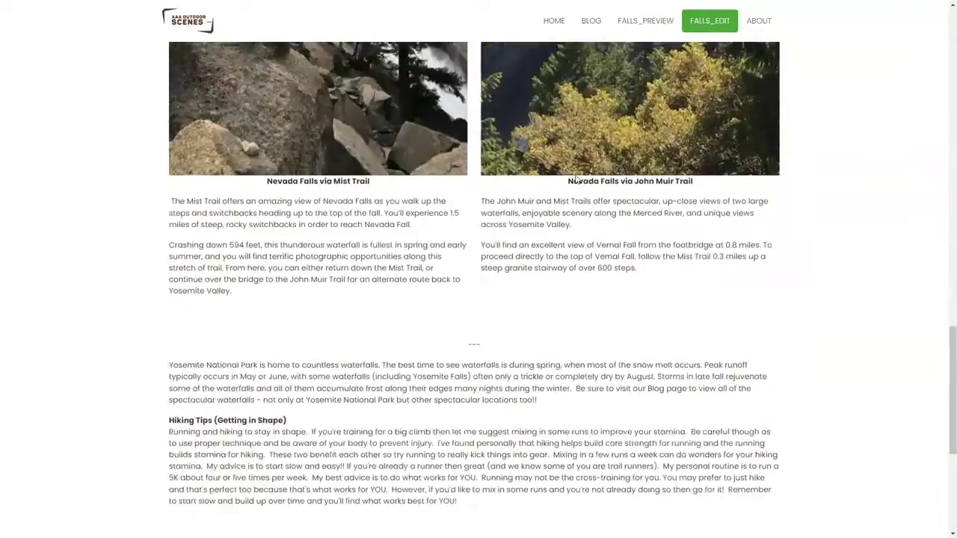
scroll(575, 179, "up", 10)
scroll(575, 175, "up", 8)
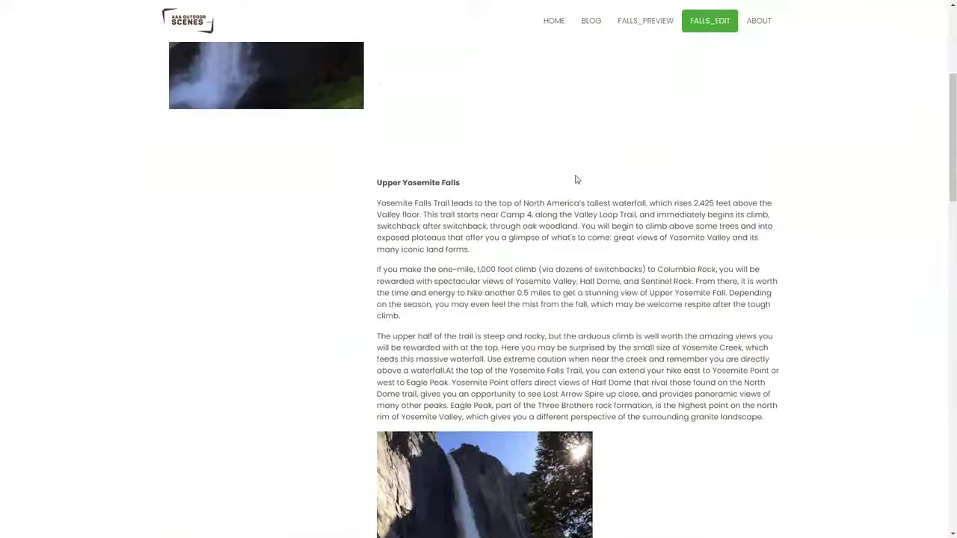
Close the website preview, return to Dataczar and open the Falls_Edit page for editing
key("ctrl+w")
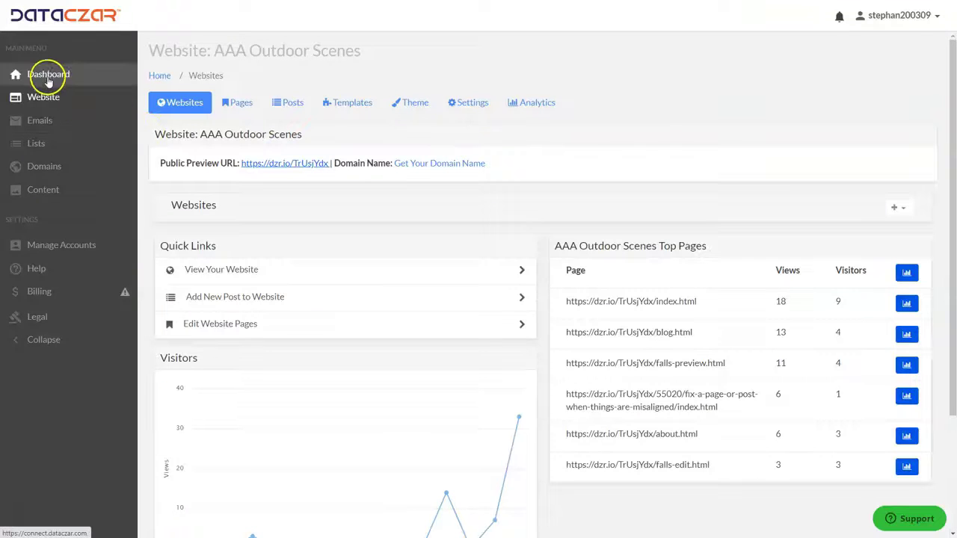
left_click(234, 104)
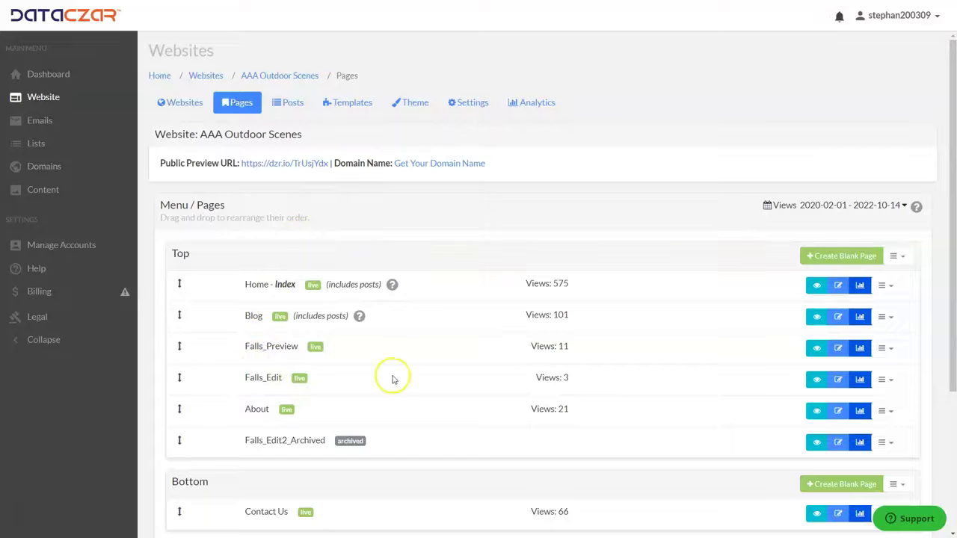
left_click(838, 378)
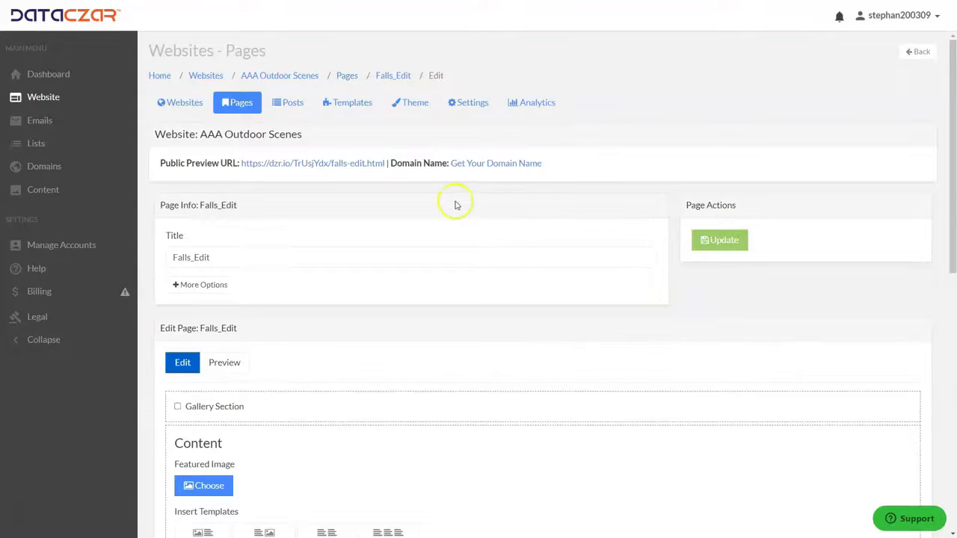
Examine the insert templates and the Vernal Falls section in the page's content editor
scroll(451, 206, "down", 7)
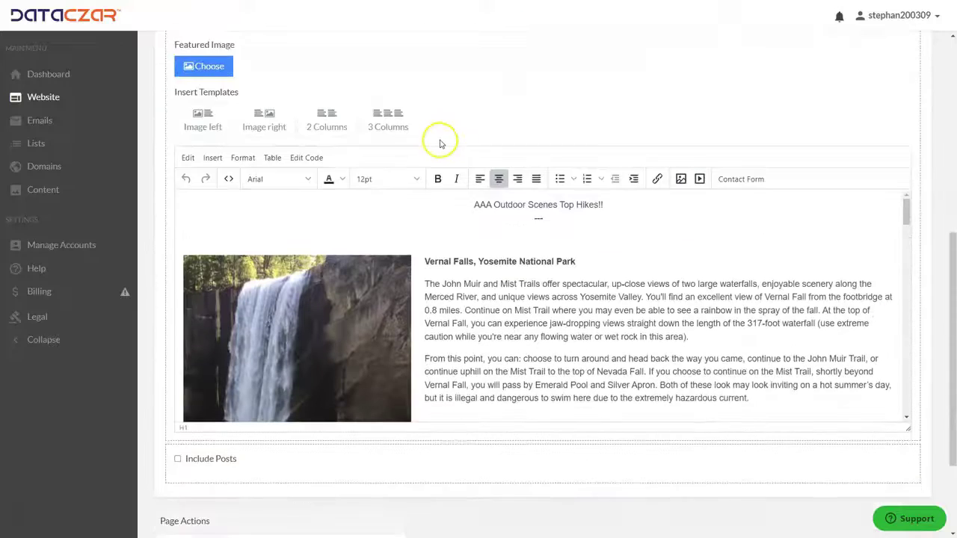
scroll(425, 163, "down", 3)
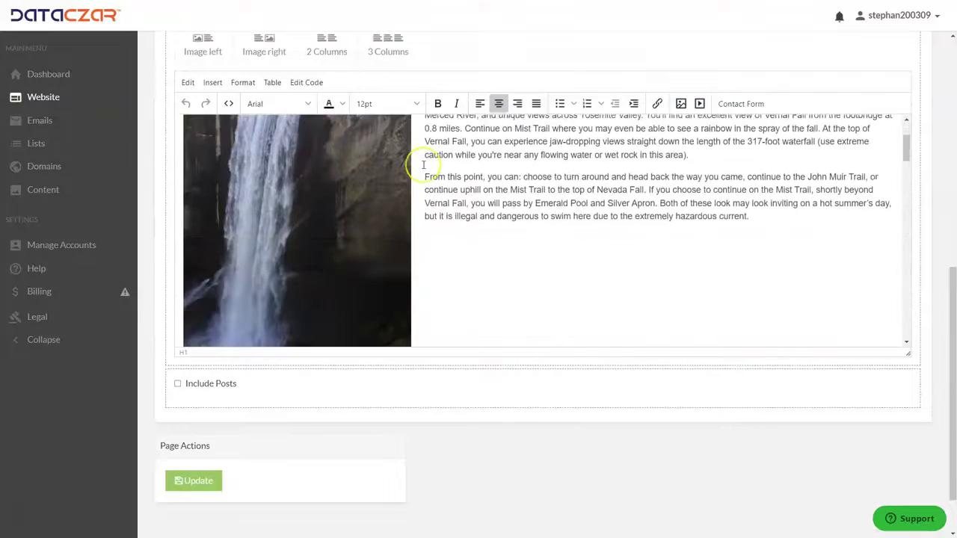
scroll(423, 164, "up", 3)
left_click(338, 216)
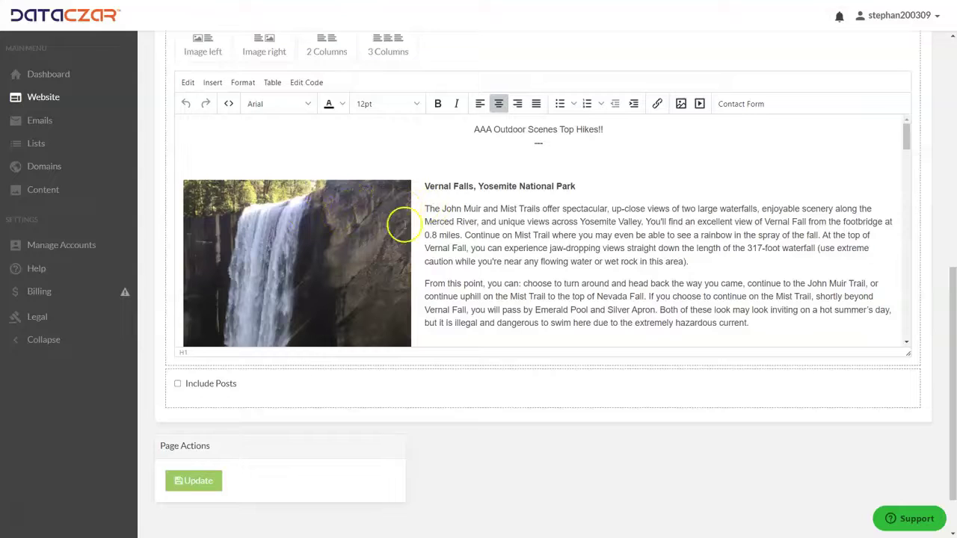
scroll(321, 165, "up", 1)
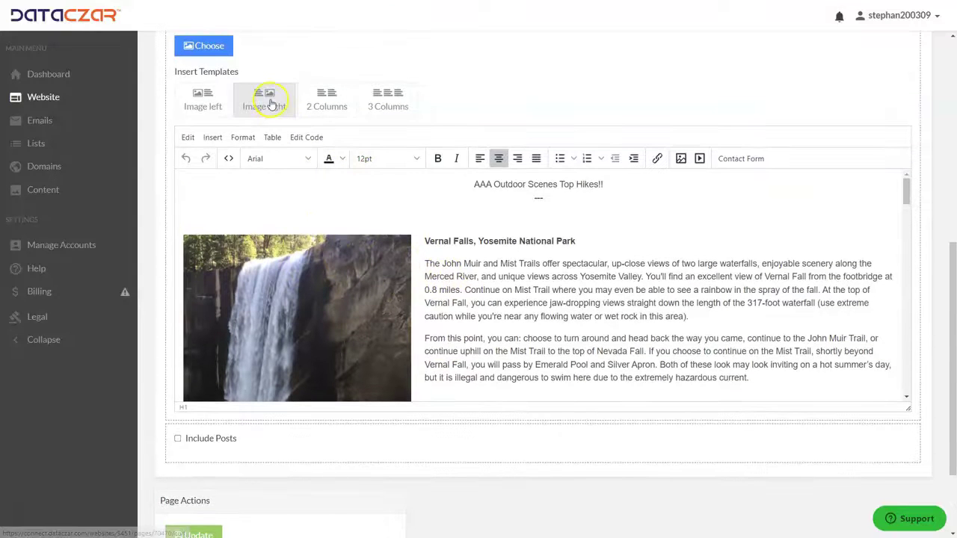
scroll(472, 309, "down", 6)
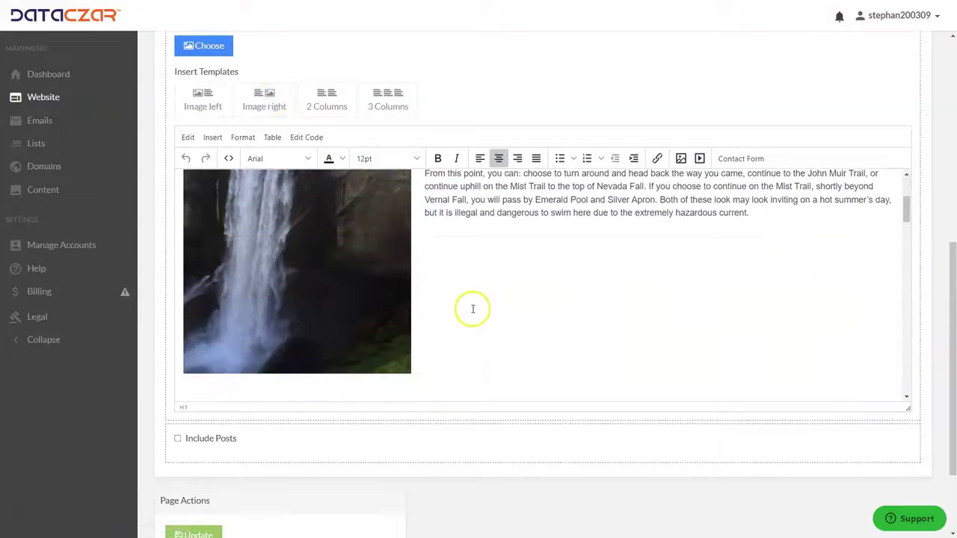
scroll(410, 297, "up", 3)
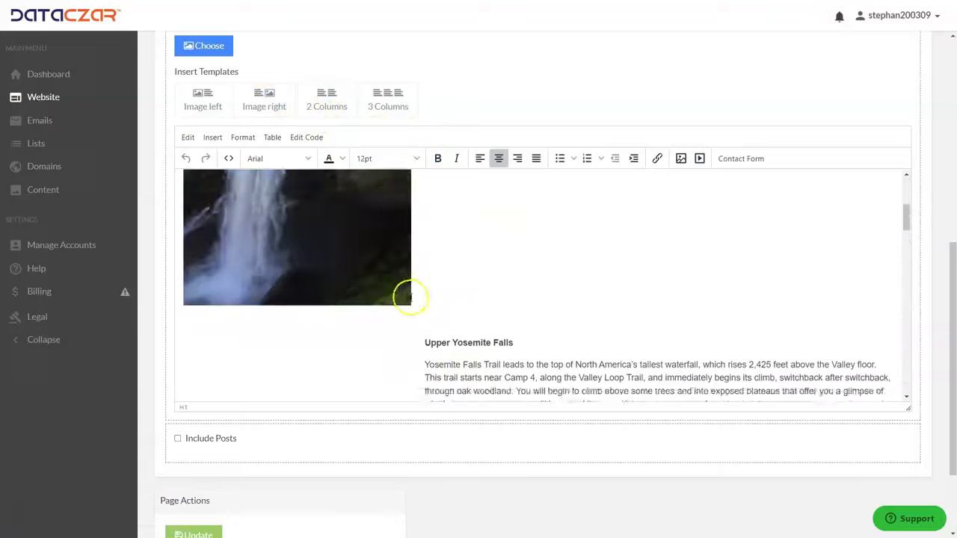
Examine how the Upper Yosemite Falls text and image are placed relative to the Vernal Falls section and the dashes
scroll(474, 341, "down", 8)
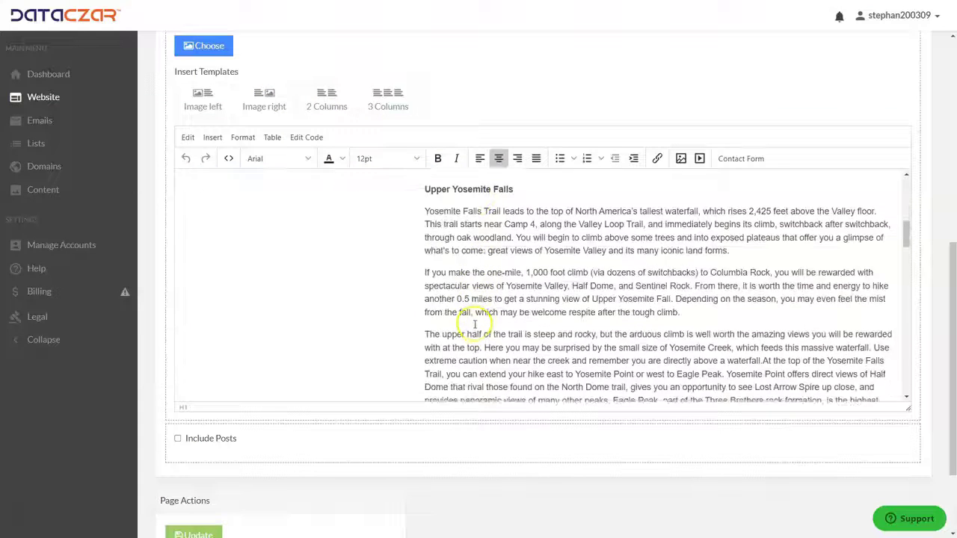
scroll(474, 322, "down", 3)
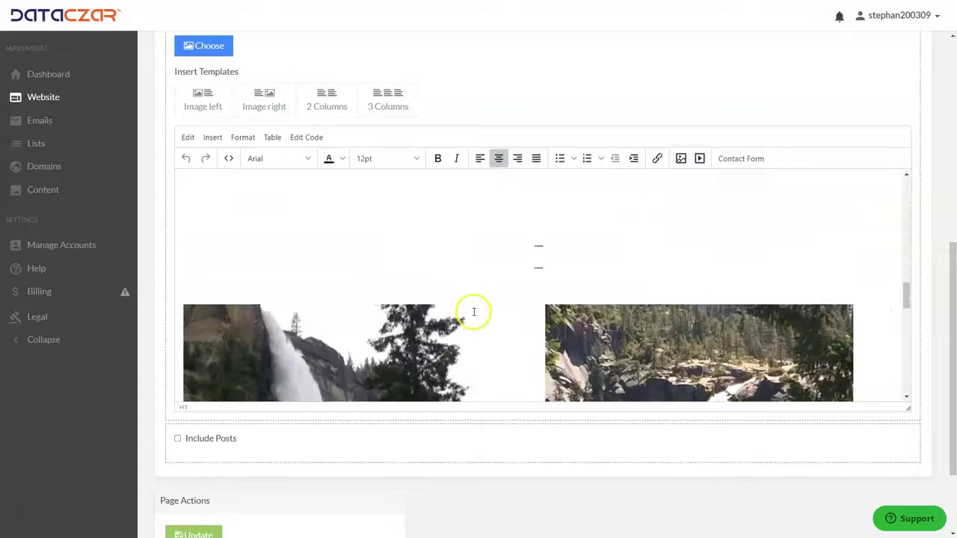
scroll(473, 311, "up", 6)
scroll(473, 309, "up", 4)
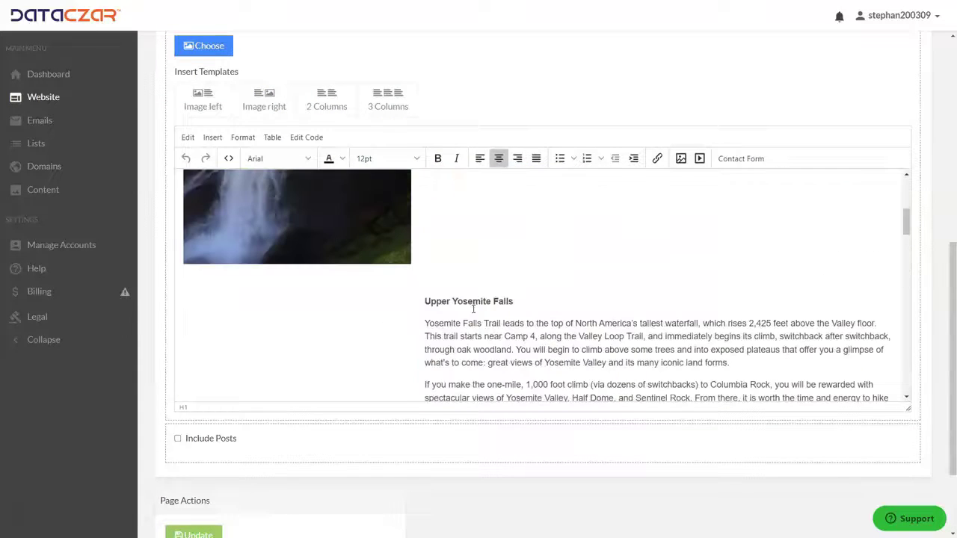
scroll(450, 327, "down", 7)
scroll(454, 232, "up", 2)
scroll(458, 202, "down", 10)
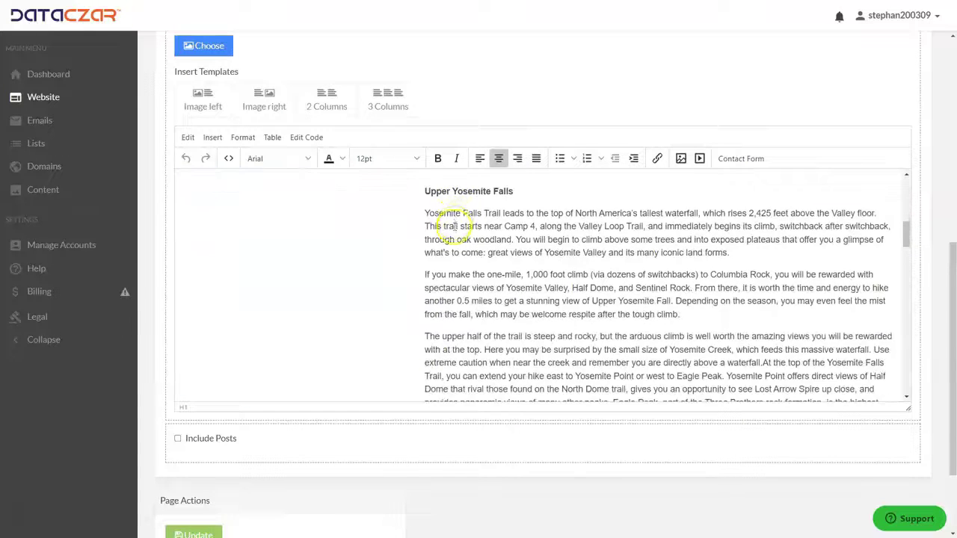
scroll(453, 229, "down", 4)
scroll(454, 250, "up", 7)
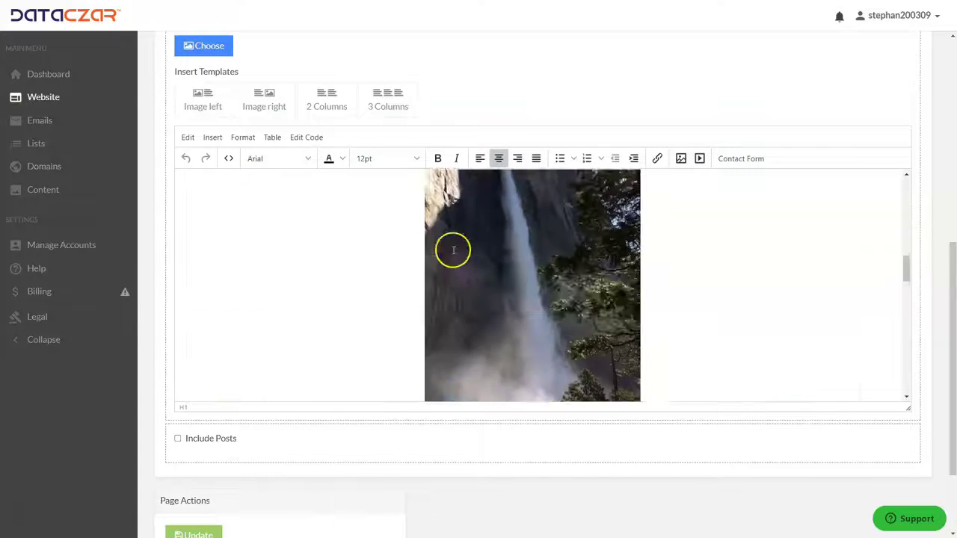
scroll(454, 267, "up", 5)
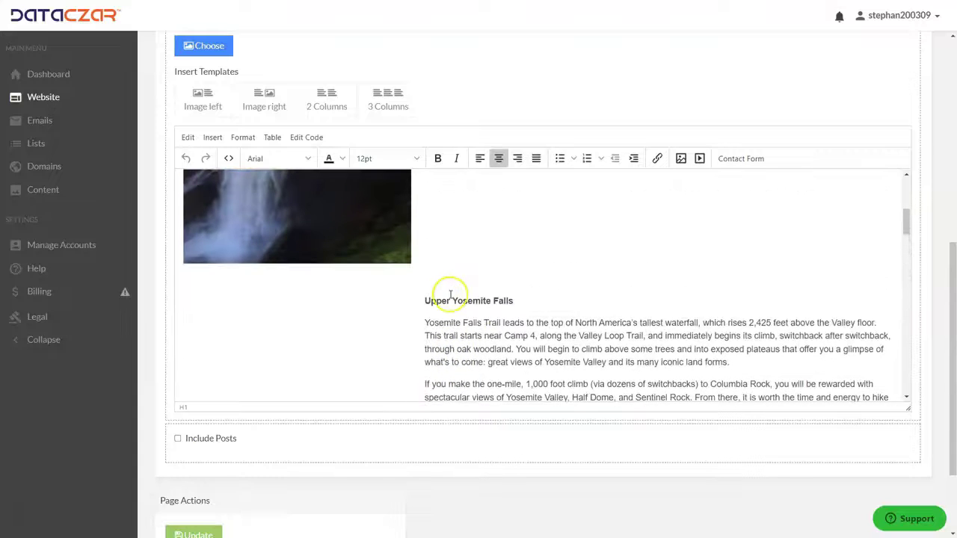
scroll(450, 294, "up", 3)
scroll(450, 293, "up", 5)
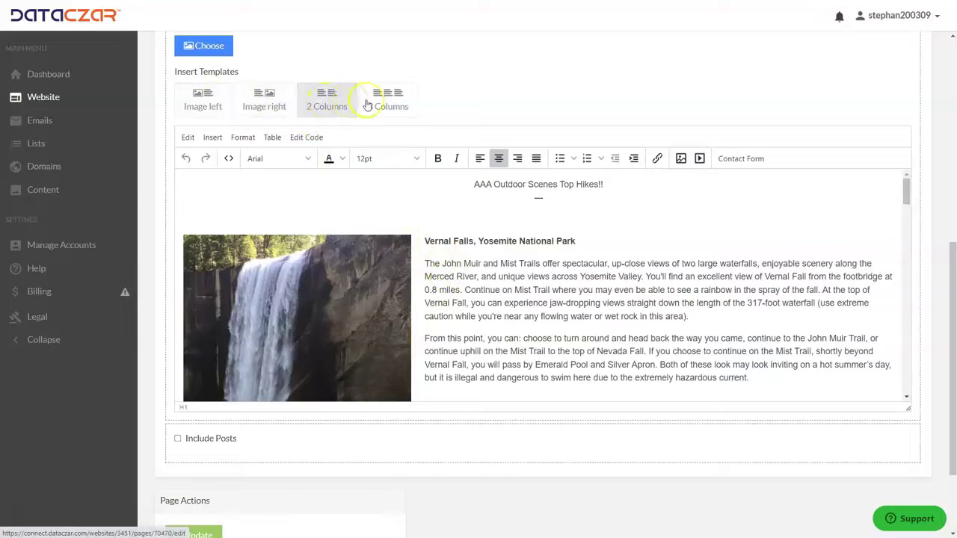
Go to the two dashed lines above the two-column Nevada Falls images in the content editor
scroll(486, 239, "down", 10)
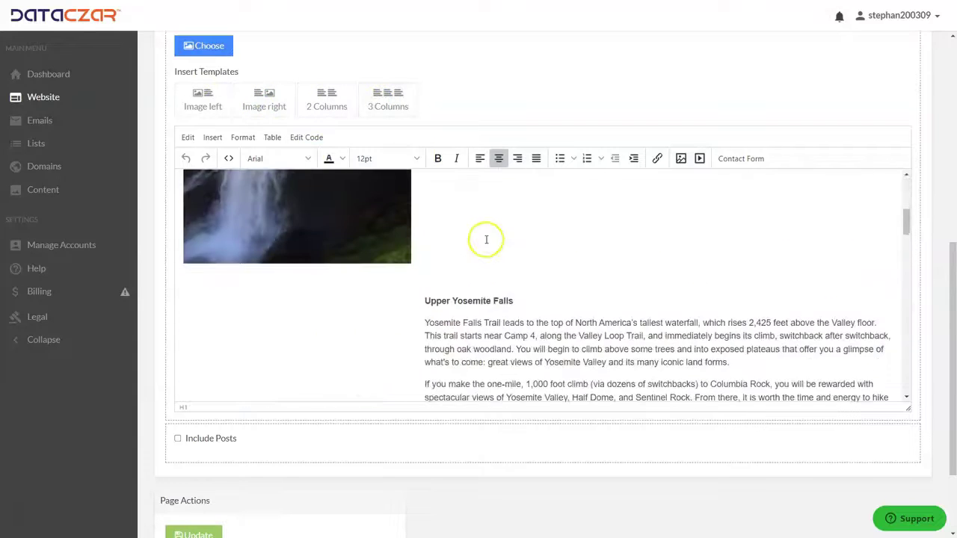
scroll(486, 239, "down", 5)
left_click(485, 234)
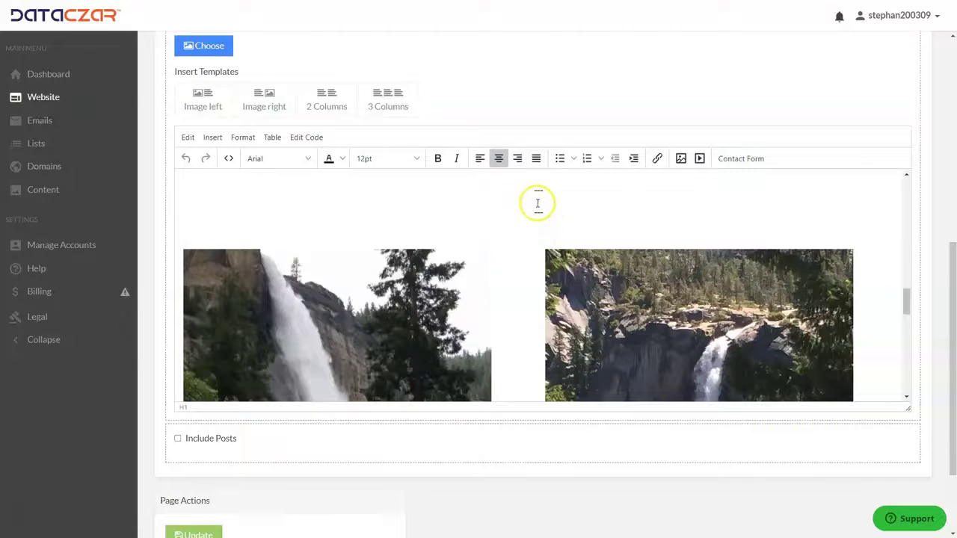
Examine the two-column Nevada Falls section, the dashes around it and the full-width text that follows in the content editor
scroll(533, 232, "down", 5)
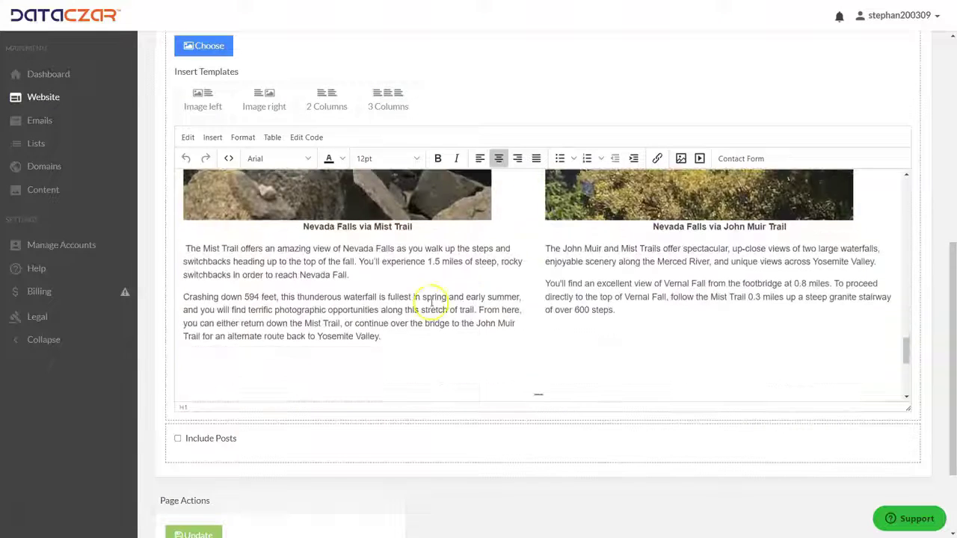
scroll(432, 305, "up", 1)
scroll(432, 297, "down", 3)
scroll(432, 297, "up", 5)
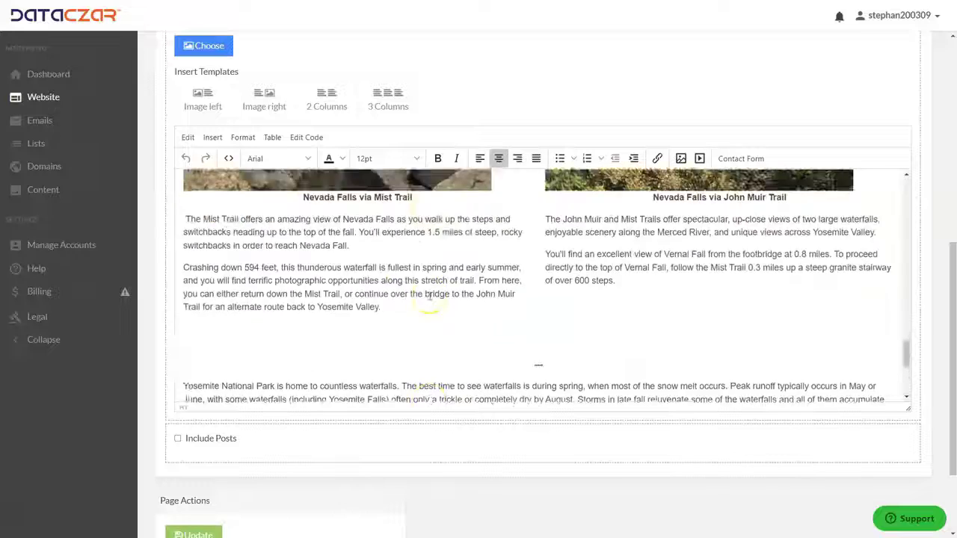
scroll(431, 270, "up", 1)
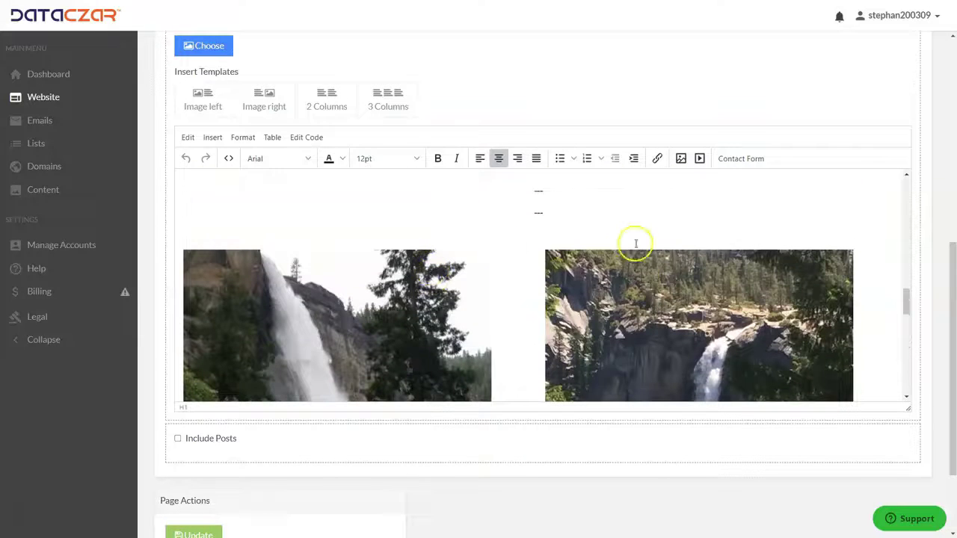
scroll(673, 284, "down", 2)
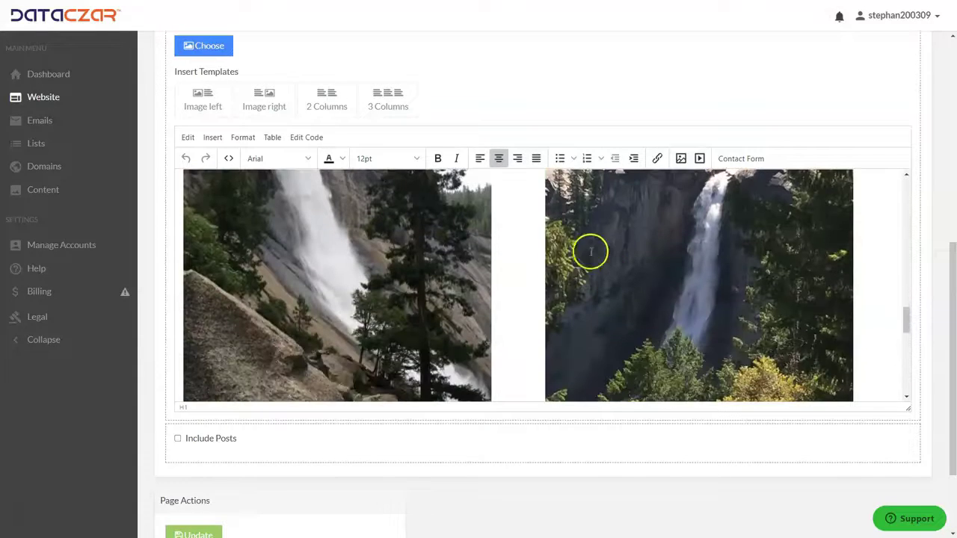
scroll(449, 279, "down", 3)
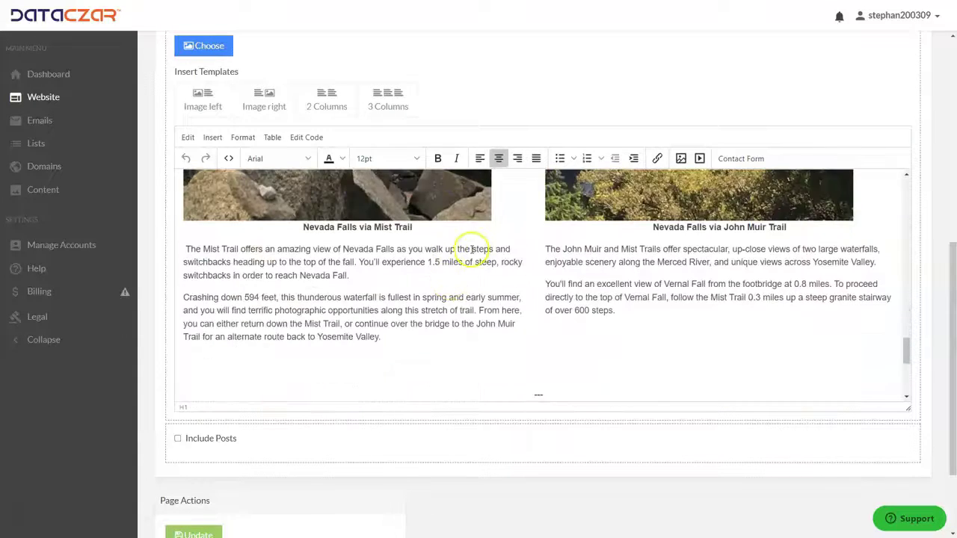
scroll(471, 251, "down", 3)
scroll(486, 247, "up", 1)
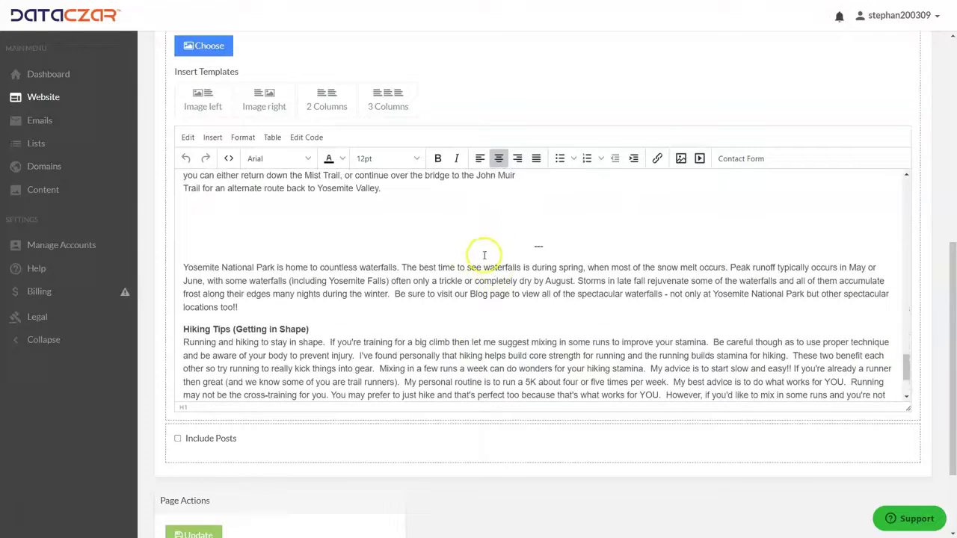
scroll(489, 351, "up", 3)
scroll(497, 254, "up", 2)
scroll(489, 282, "down", 2)
scroll(553, 479, "down", 2)
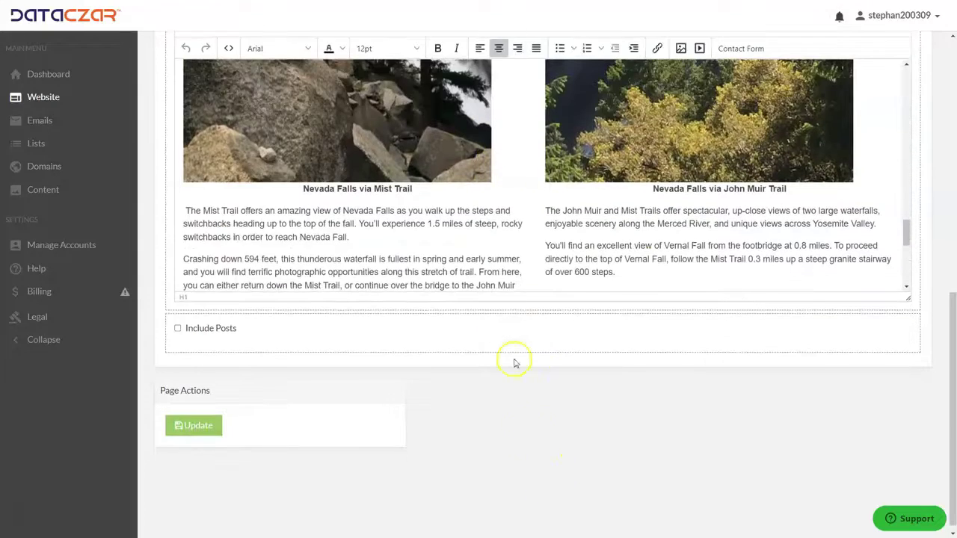
scroll(481, 257, "down", 3)
scroll(478, 256, "up", 1)
scroll(477, 253, "down", 5)
Delete the dashes and the blank line between the two-column Nevada Falls section and the Yosemite National Park paragraph
scroll(476, 245, "down", 1)
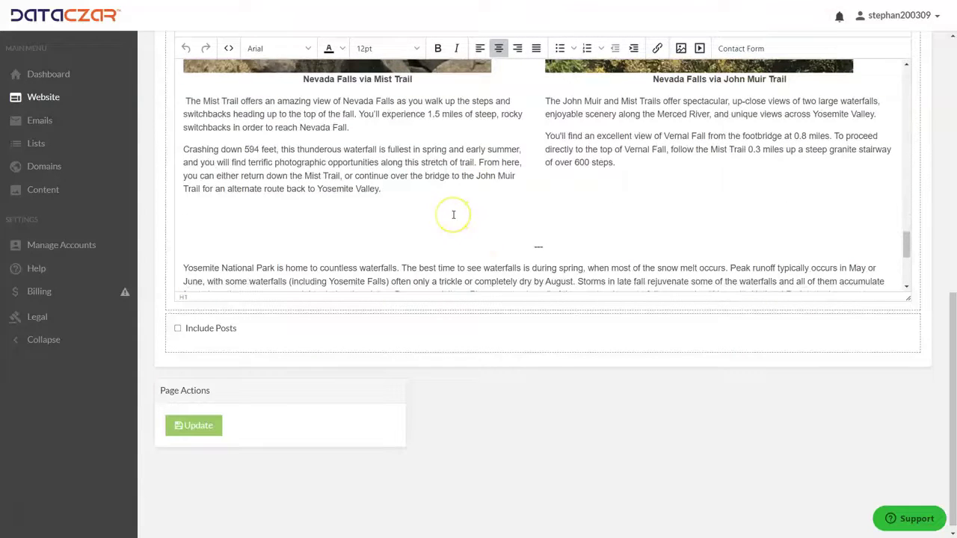
scroll(453, 215, "down", 1)
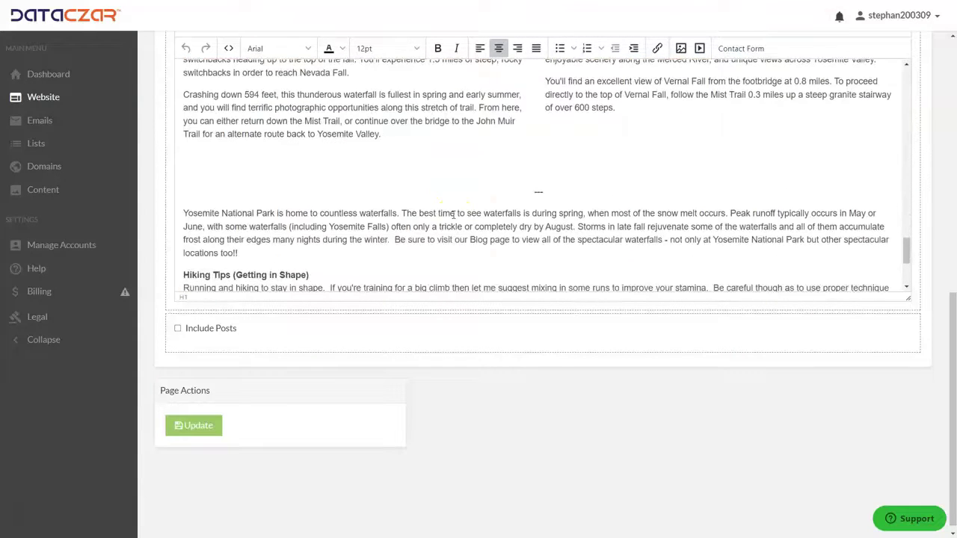
left_click(553, 193)
key("BackSpace")
key("BackSpace")
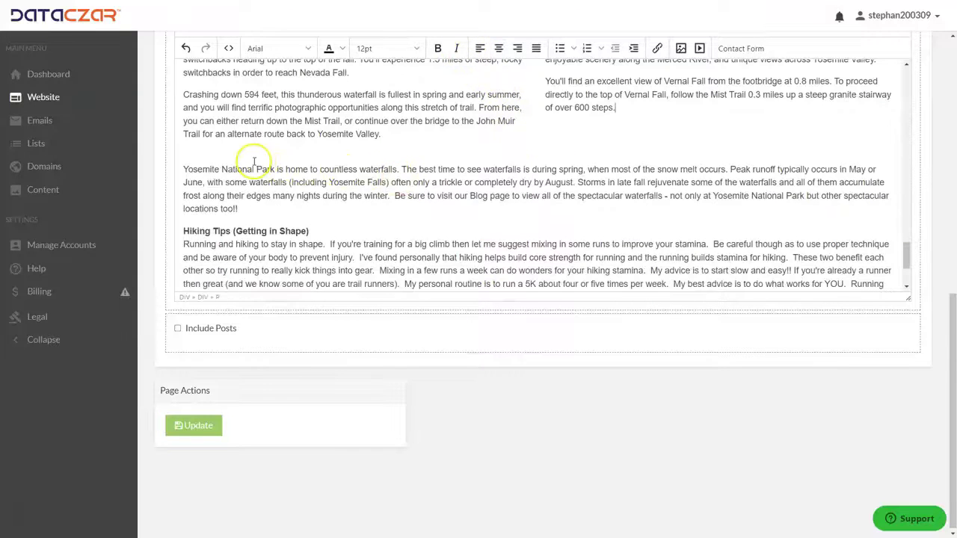
left_click(618, 123)
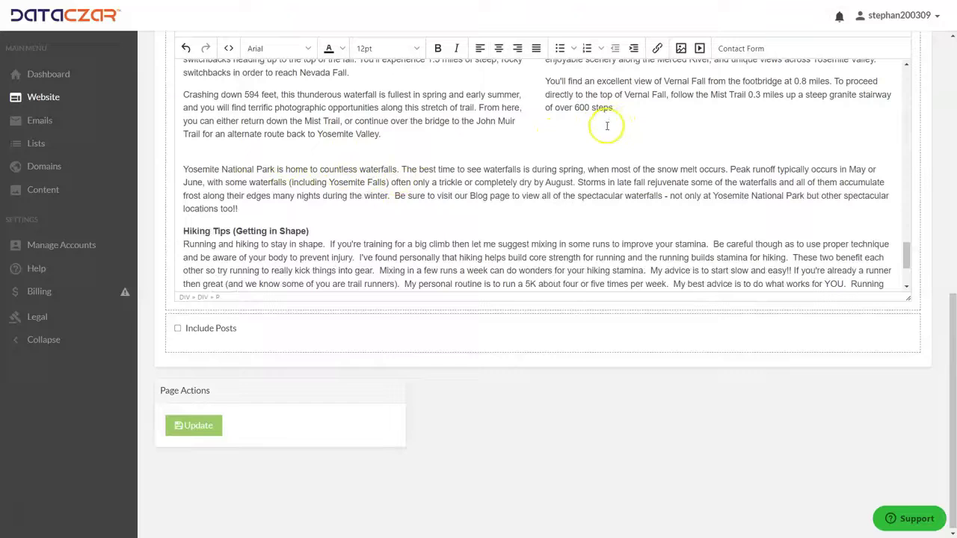
Try joining the Yosemite National Park paragraph to the end of the John Muir Trail column, and undo the join
left_click(182, 169)
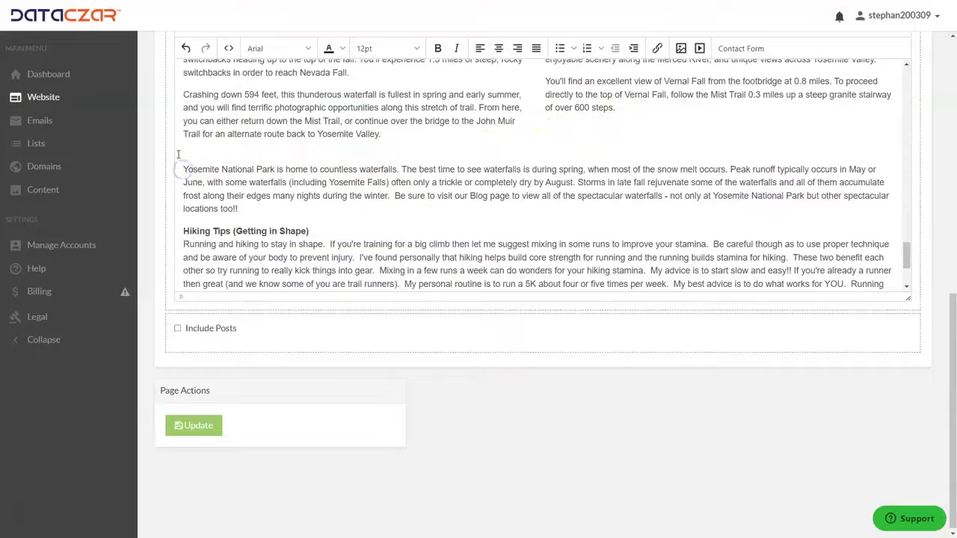
key("BackSpace")
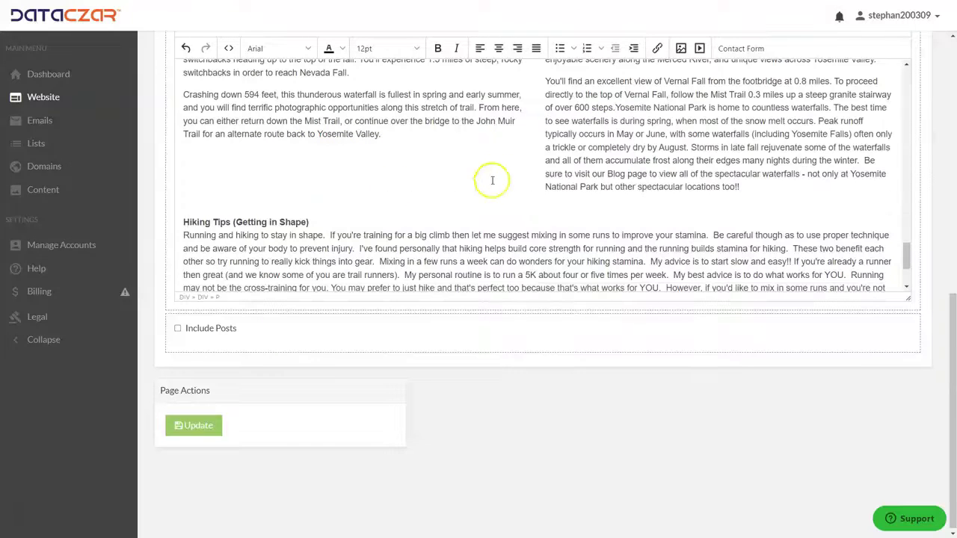
scroll(574, 123, "up", 3)
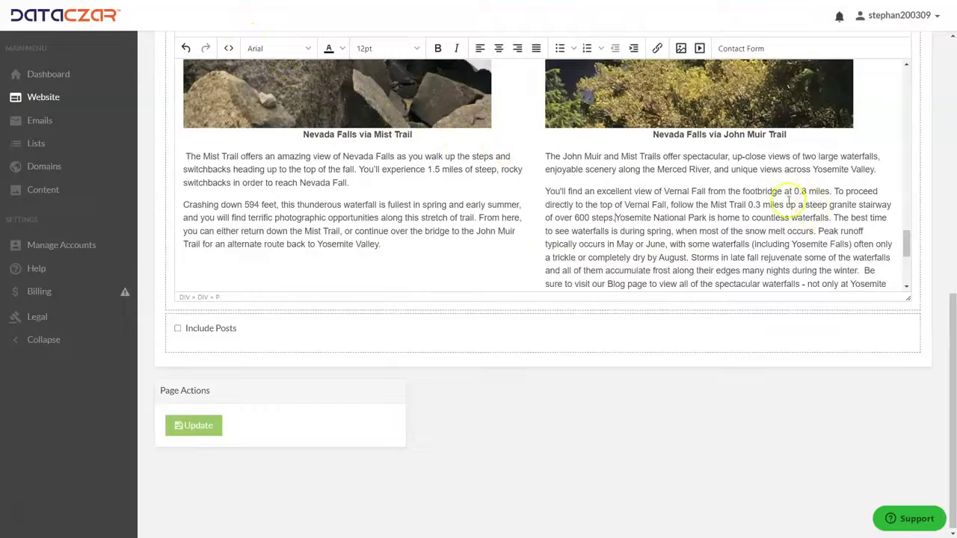
scroll(666, 224, "down", 3)
scroll(661, 228, "up", 2)
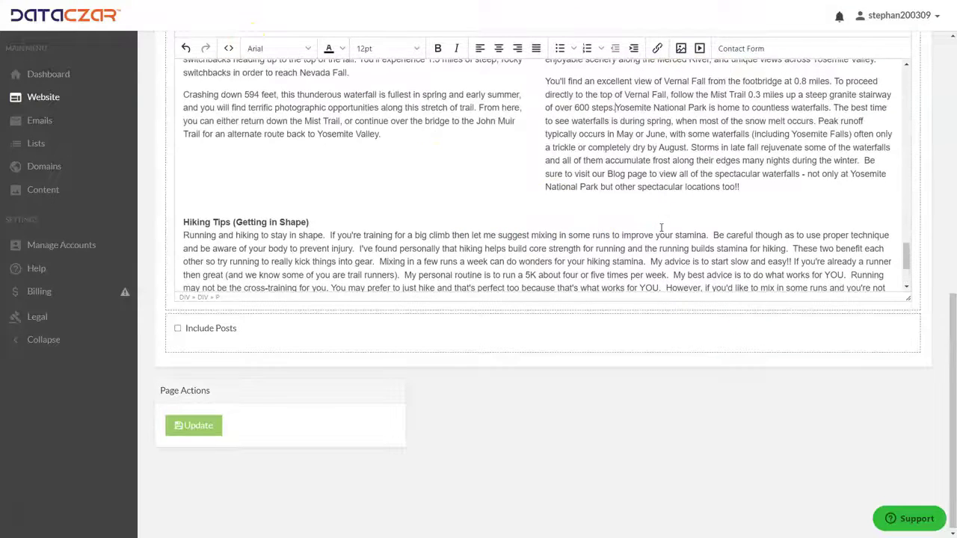
left_click(187, 50)
left_click(310, 199)
scroll(311, 200, "up", 1)
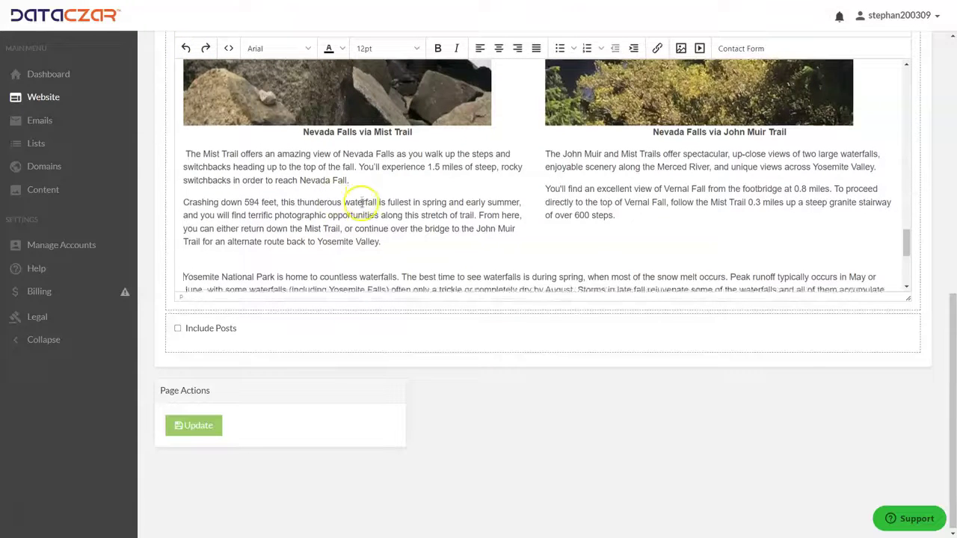
Join the Yosemite National Park paragraph, the Hiking Tips heading and its running text to the end of the John Muir Trail column
scroll(361, 202, "down", 3)
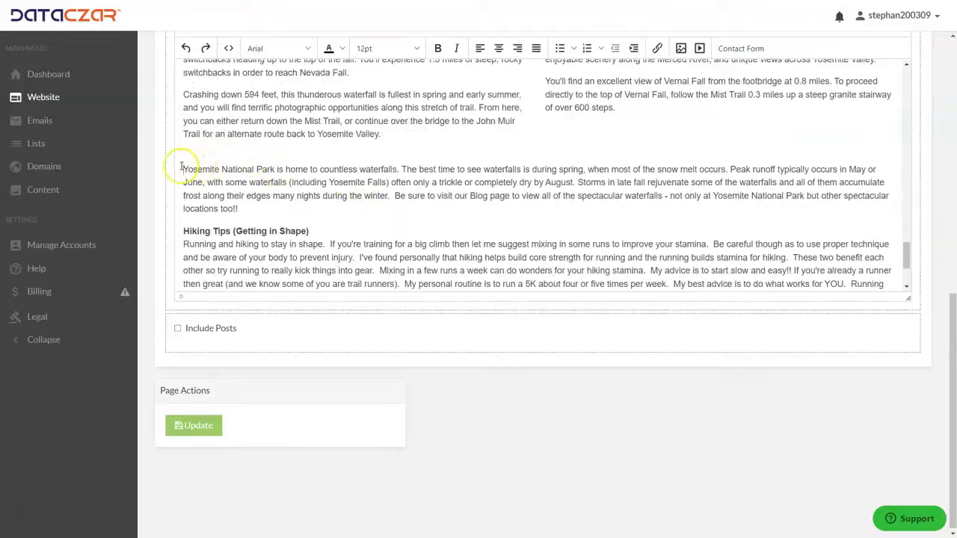
key("BackSpace")
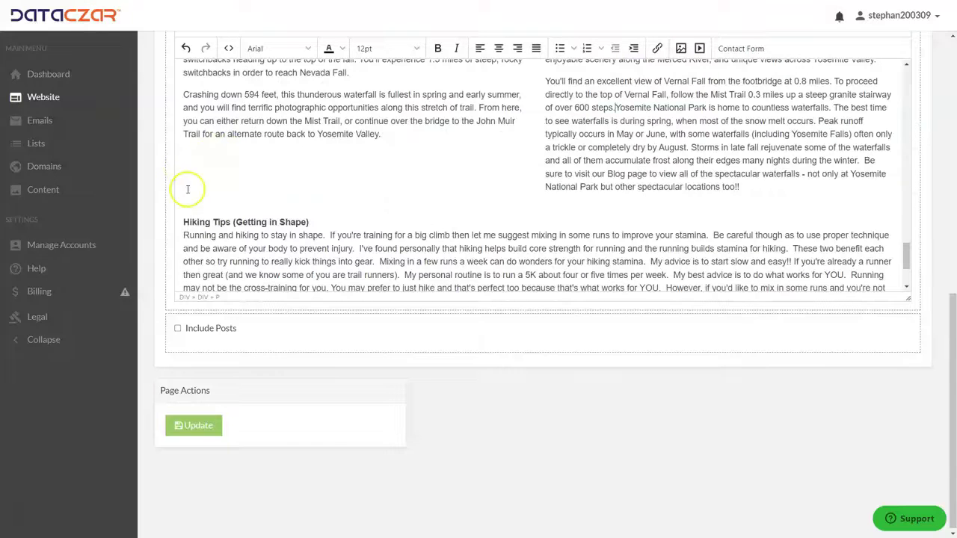
key("BackSpace")
scroll(181, 218, "down", 3)
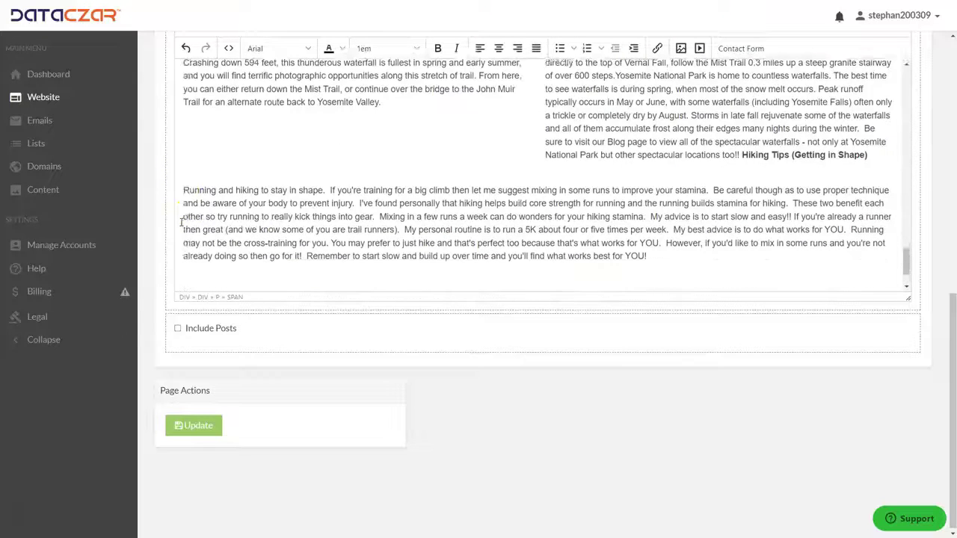
key("BackSpace")
scroll(430, 207, "up", 5)
scroll(432, 208, "down", 6)
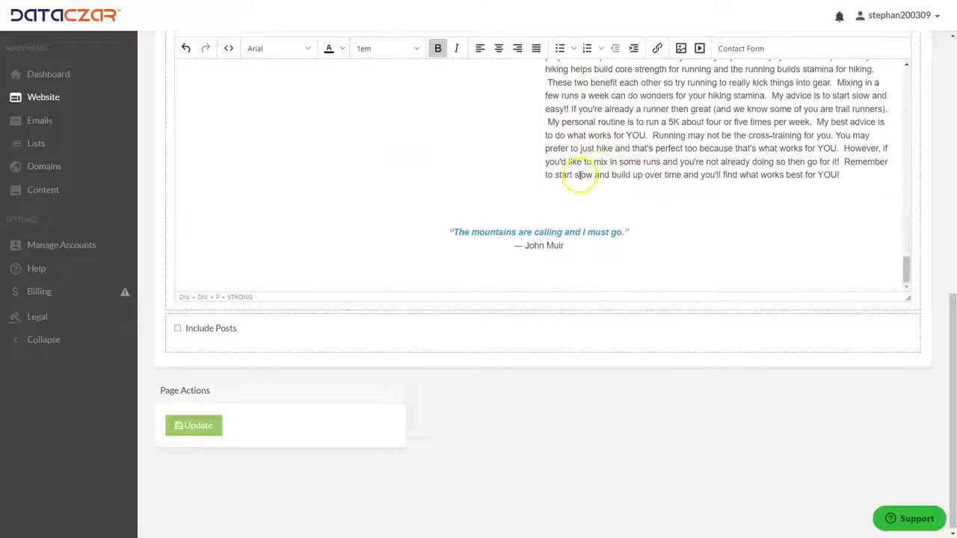
Undo the joins of the Yosemite National Park paragraph and the Hiking Tips text to the John Muir Trail column
left_click(199, 426)
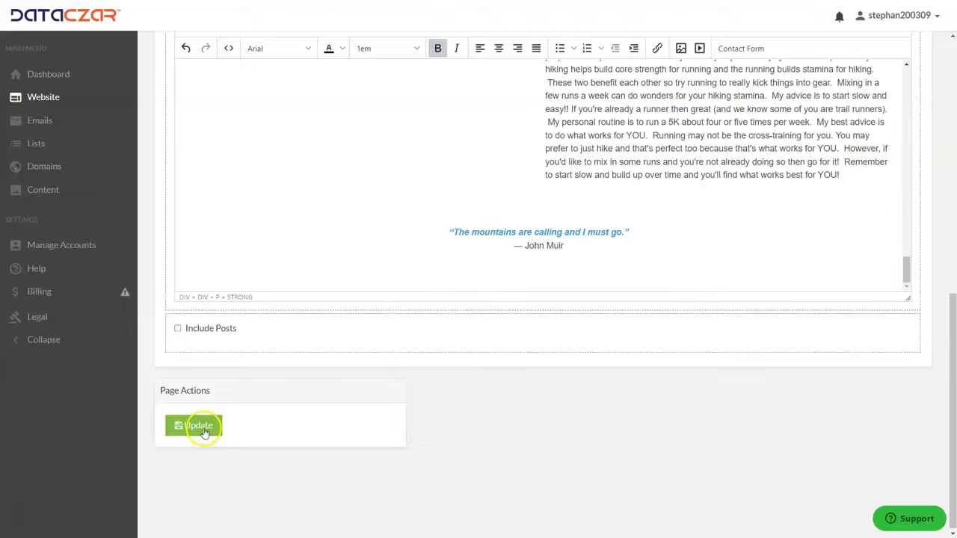
scroll(319, 163, "up", 1)
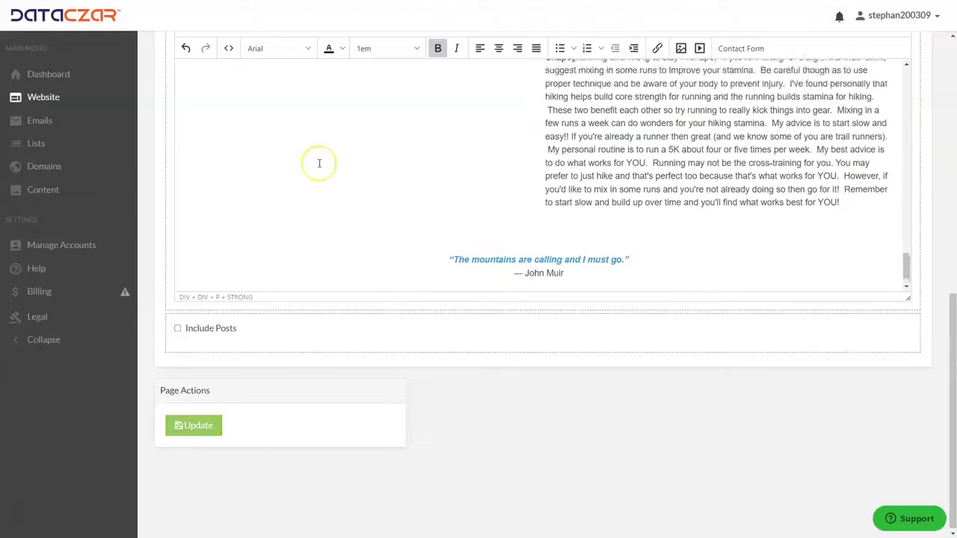
left_click(187, 49)
left_click(186, 50)
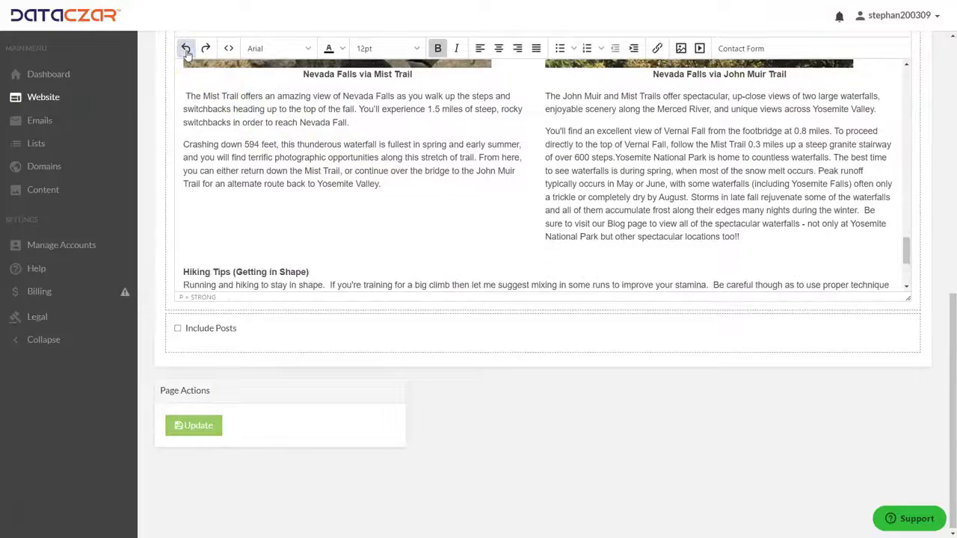
left_click(186, 49)
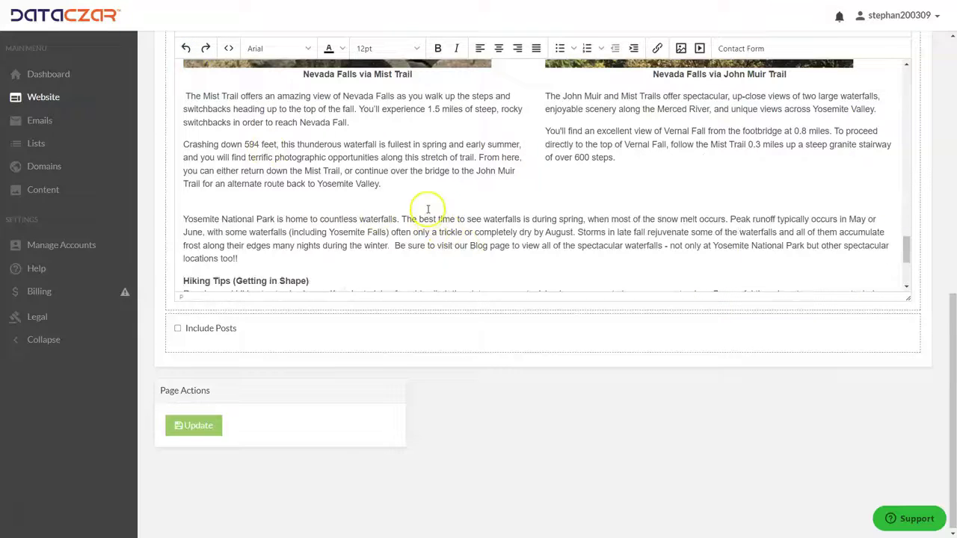
Examine how the Upper Yosemite Falls text is placed relative to the Vernal Falls image and text
scroll(427, 207, "up", 5)
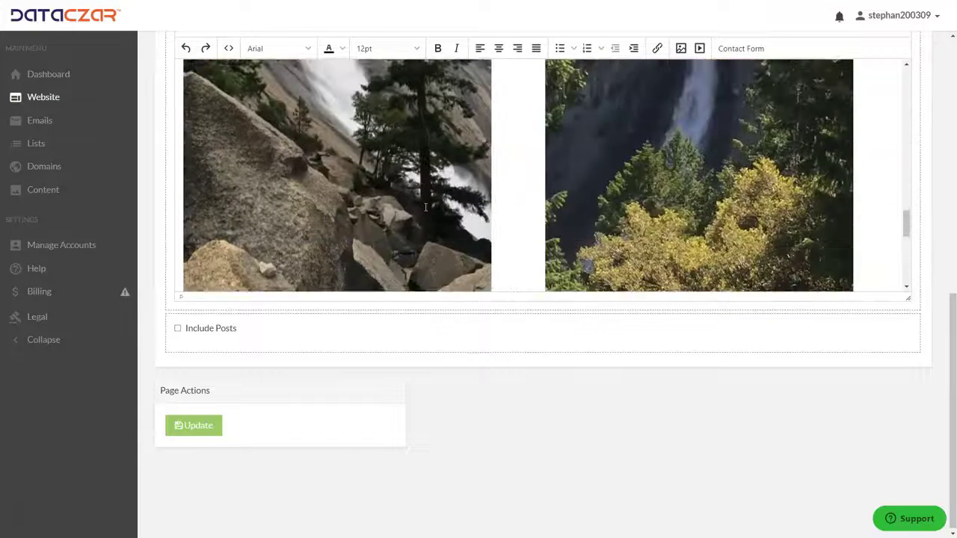
scroll(745, 419, "up", 3)
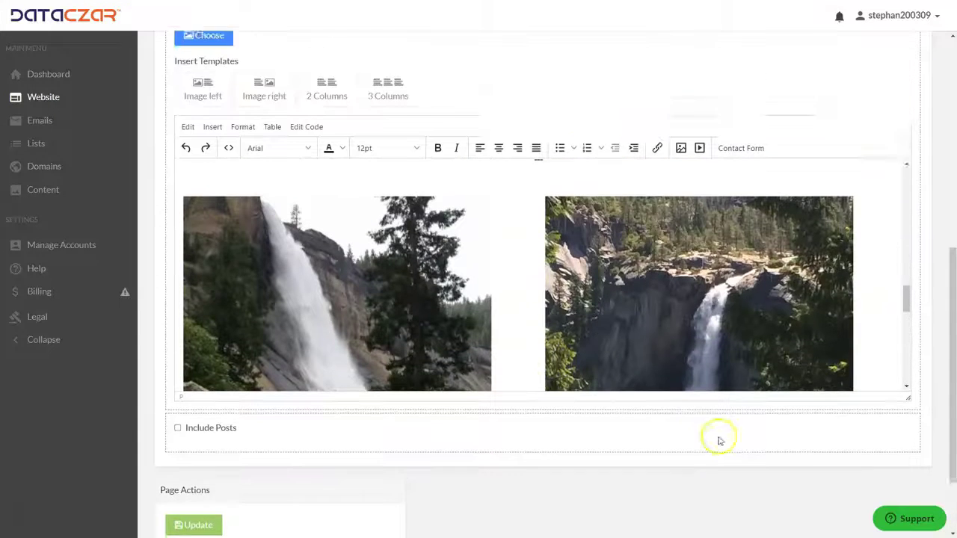
scroll(494, 263, "up", 2)
scroll(494, 262, "up", 10)
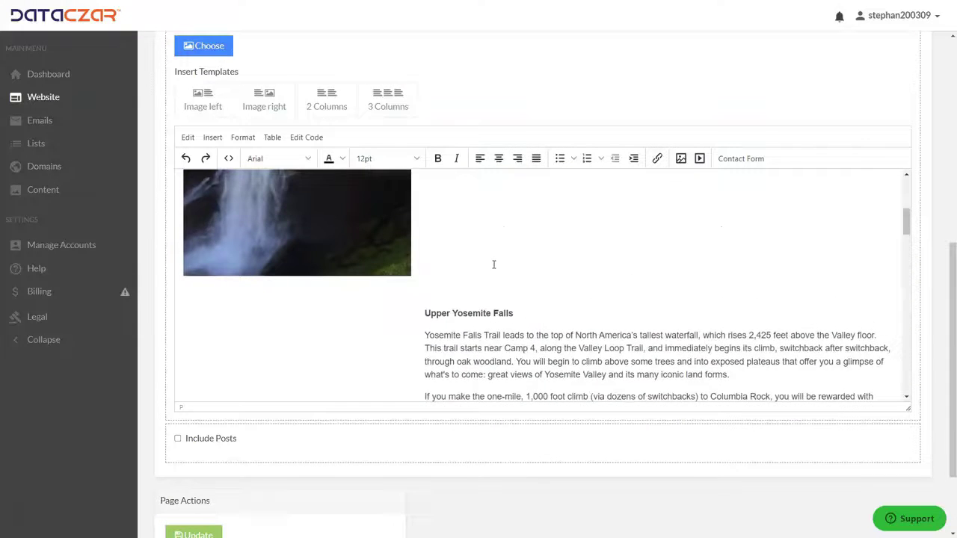
scroll(494, 264, "down", 2)
left_click(433, 240)
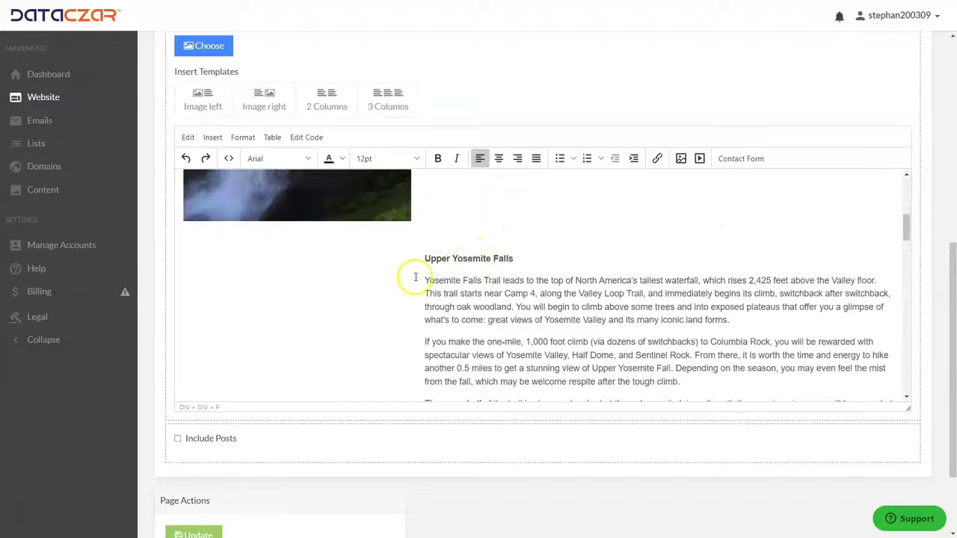
scroll(466, 300, "up", 5)
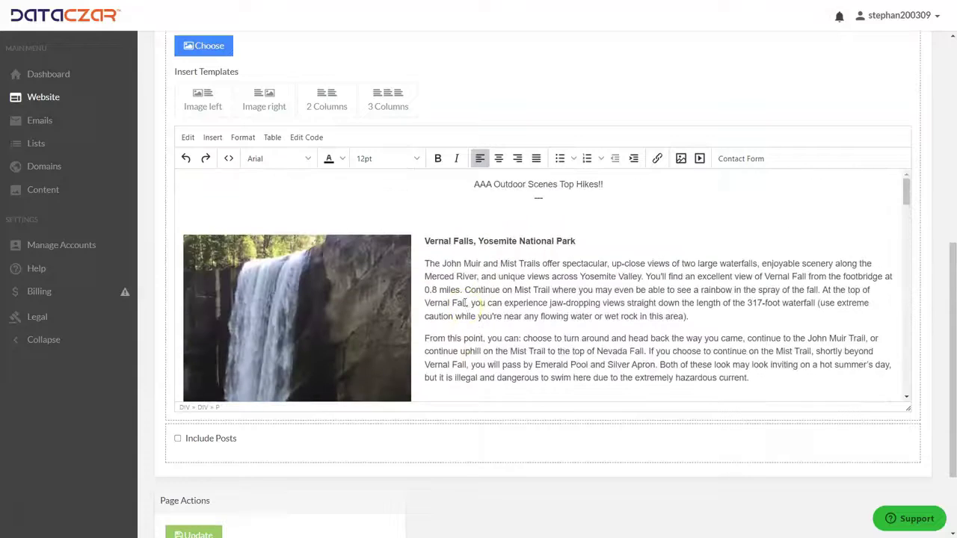
scroll(465, 302, "down", 3)
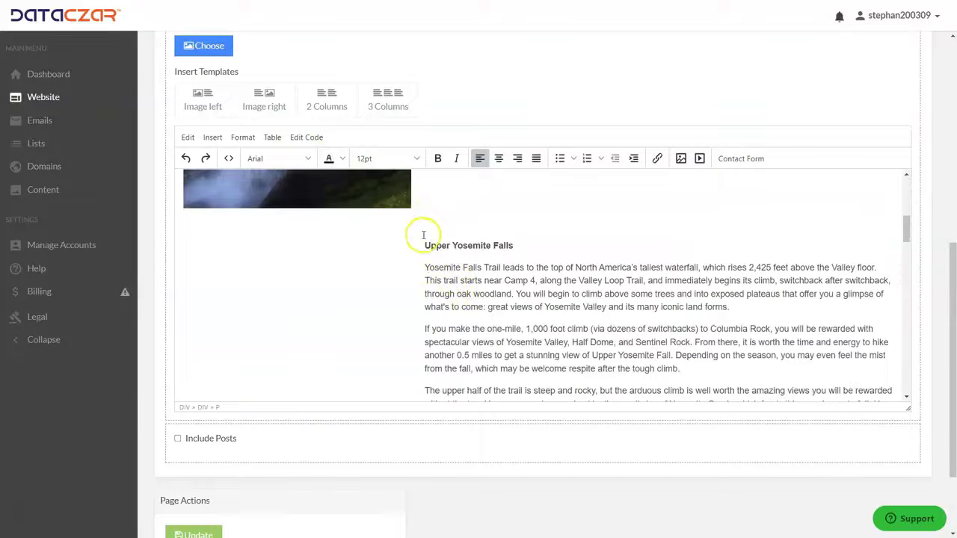
scroll(459, 281, "down", 1)
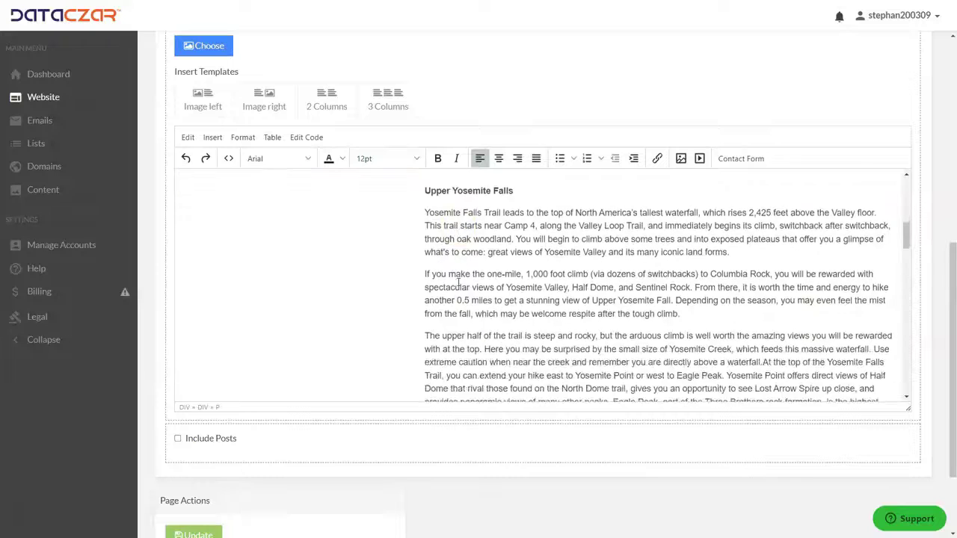
scroll(459, 282, "up", 3)
Delete the dashes and the extra blank line between the "AAA Outdoor Scenes Top Hikes!!" title and the Vernal Falls section
scroll(459, 282, "up", 5)
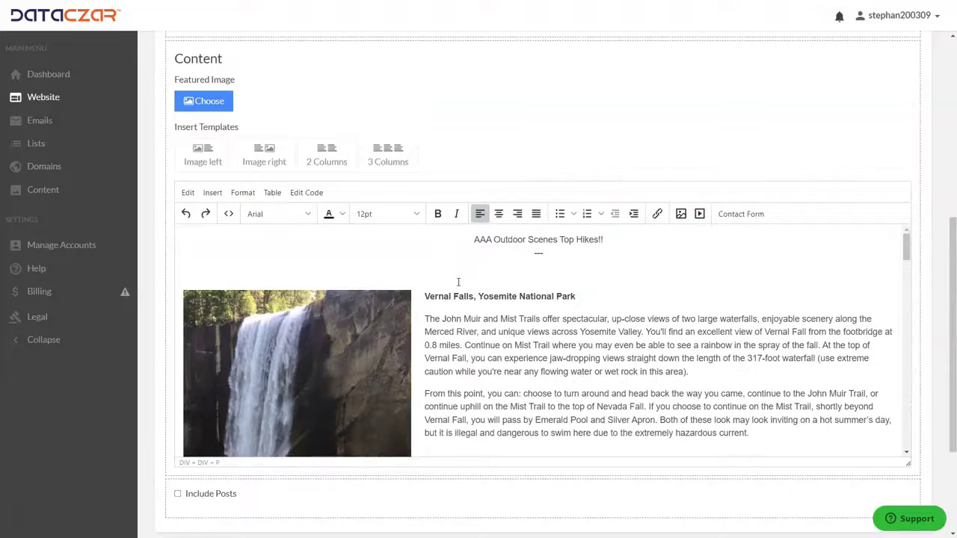
left_click(547, 253)
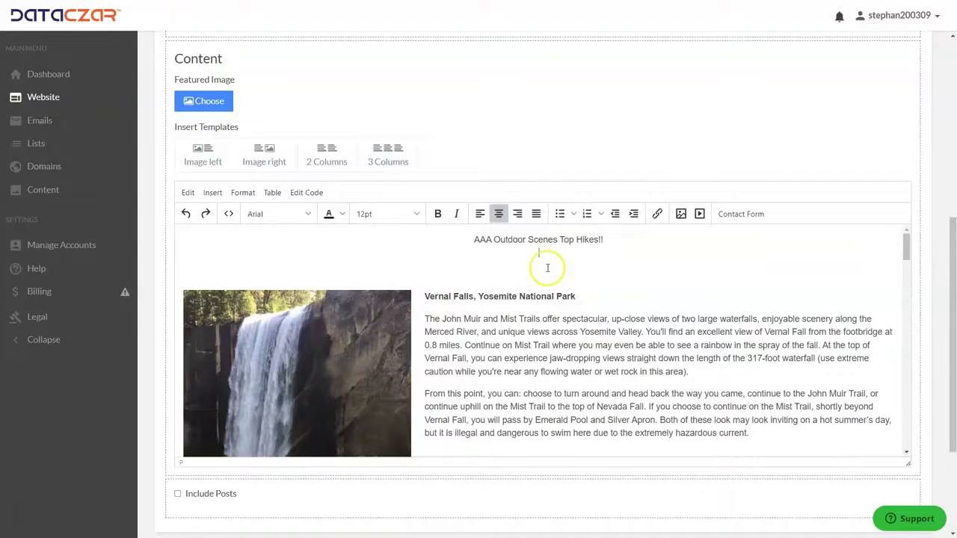
key("Delete")
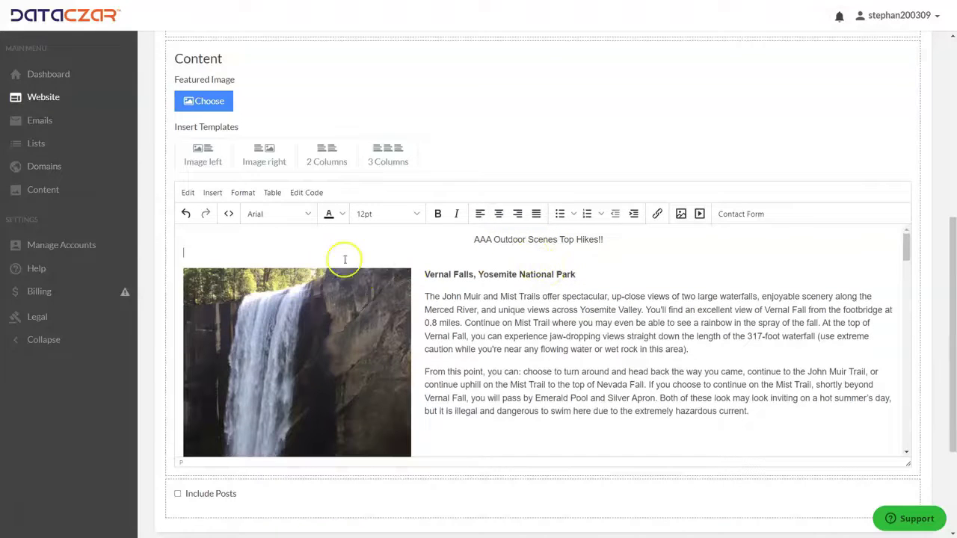
scroll(454, 267, "down", 2)
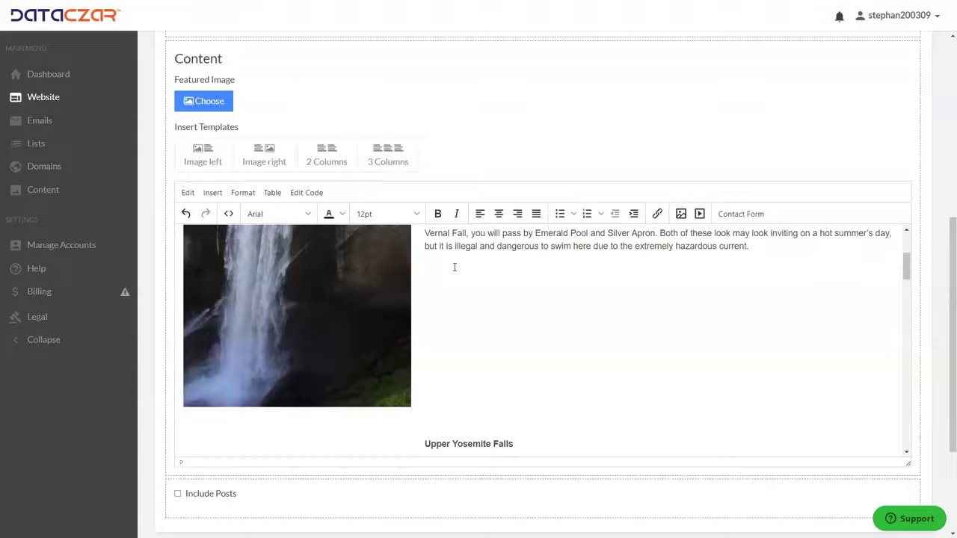
Remove the blank lines above the "Upper Yosemite Falls" heading to pull its text up beside the Vernal Falls image
scroll(454, 267, "up", 3)
scroll(442, 332, "down", 3)
left_click(441, 332)
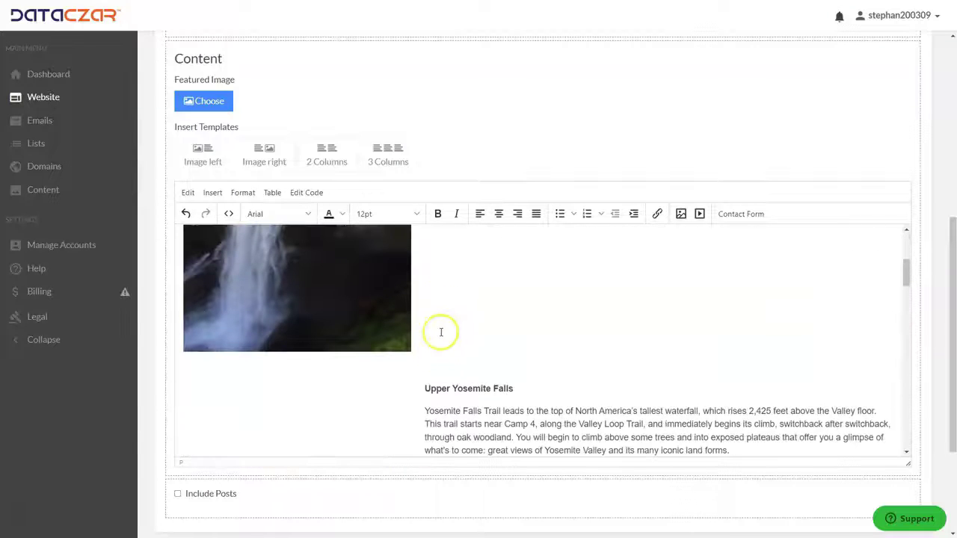
left_click(421, 385)
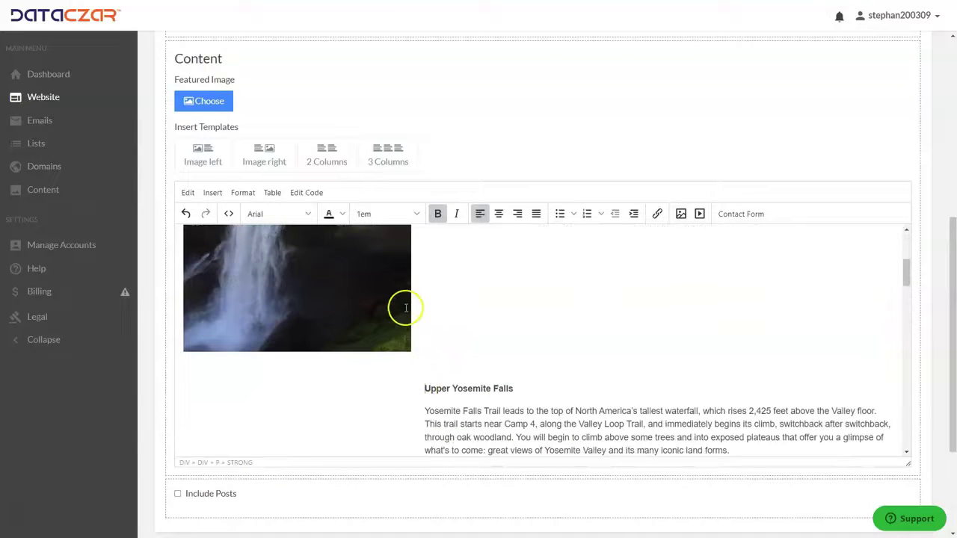
key("BackSpace")
key("BackSpace")
key("BackSpace")
key("BackSpace")
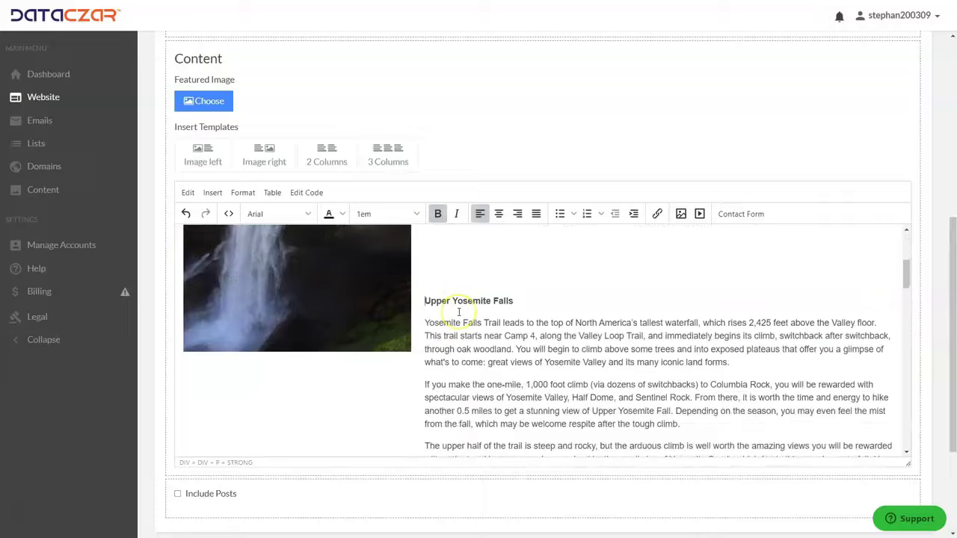
Restore the blank lines above the "Upper Yosemite Falls" heading
key("Return")
key("Return")
key("Return")
key("Return")
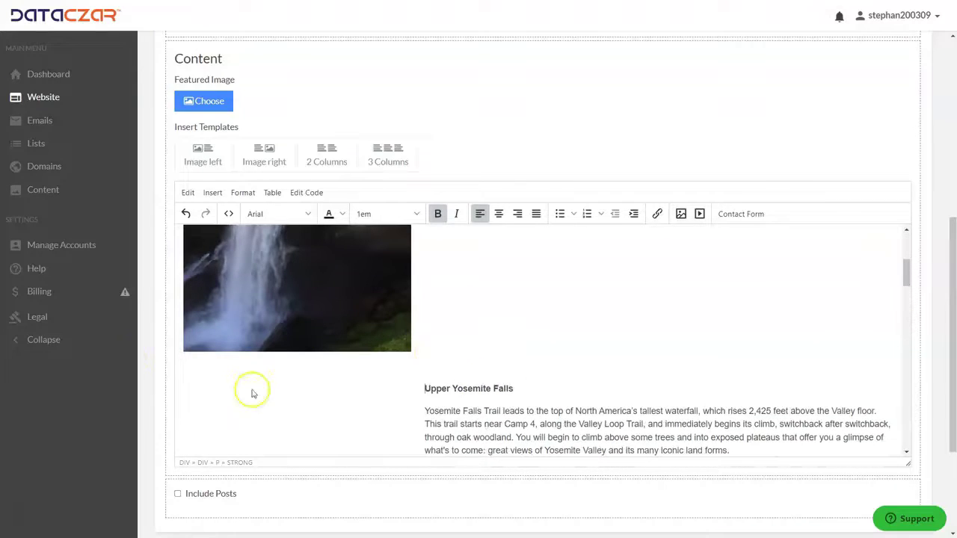
Insert an image-left template on a new line below the "AAA Outdoor Scenes Top Hikes!!" title
scroll(531, 350, "up", 5)
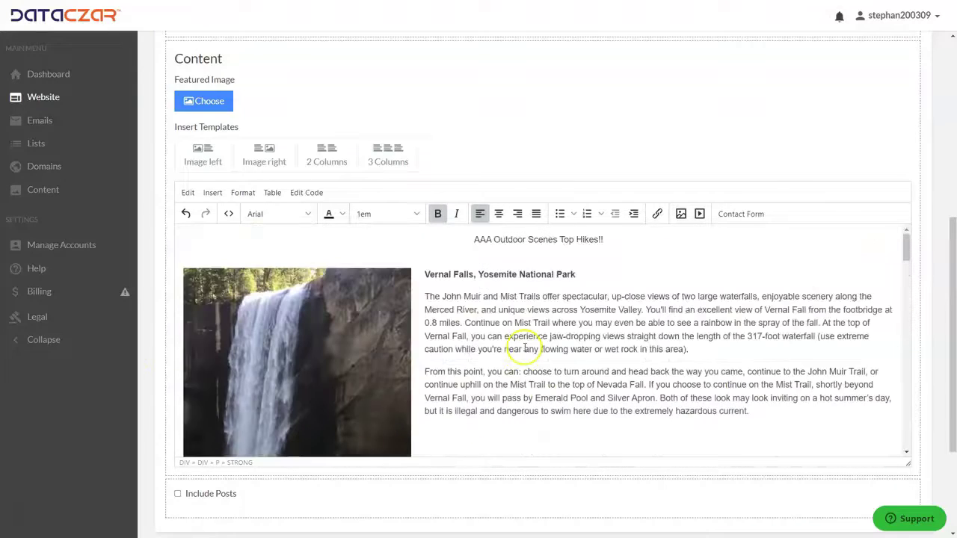
left_click(606, 242)
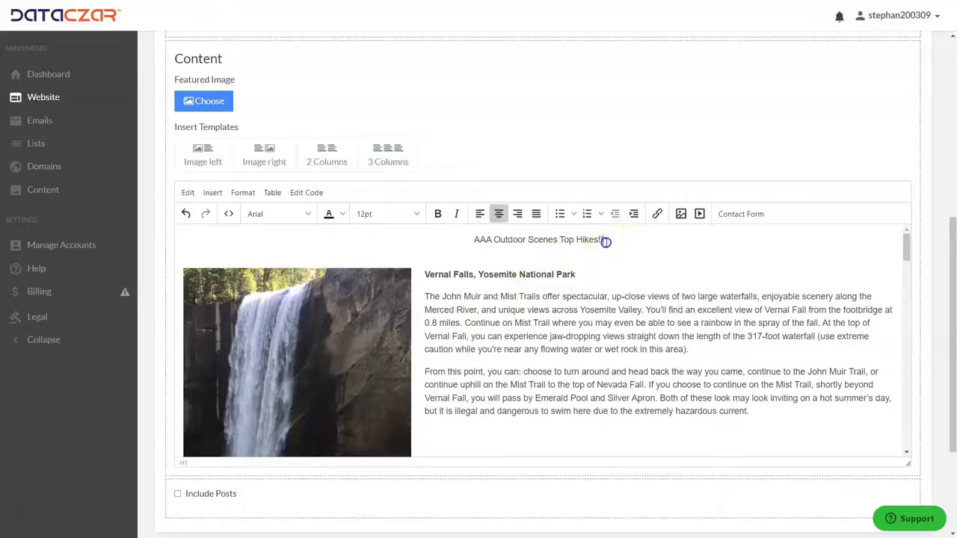
key("Return")
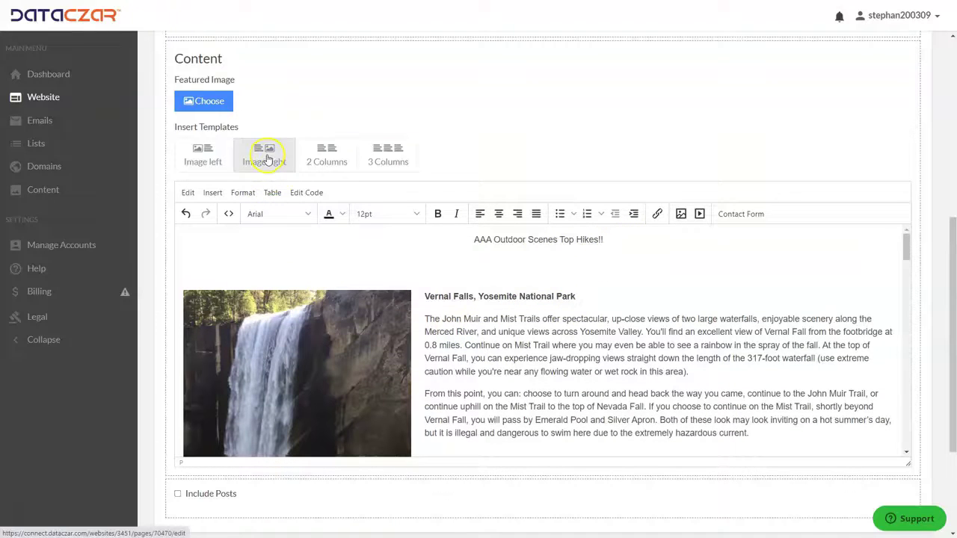
scroll(454, 326, "down", 5)
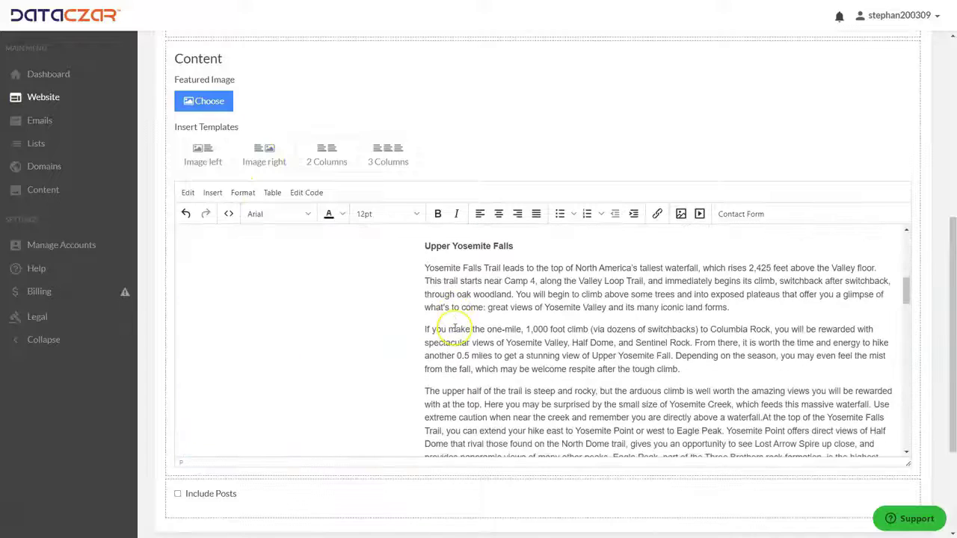
scroll(454, 327, "down", 5)
scroll(454, 327, "up", 5)
scroll(454, 327, "down", 3)
scroll(454, 327, "up", 10)
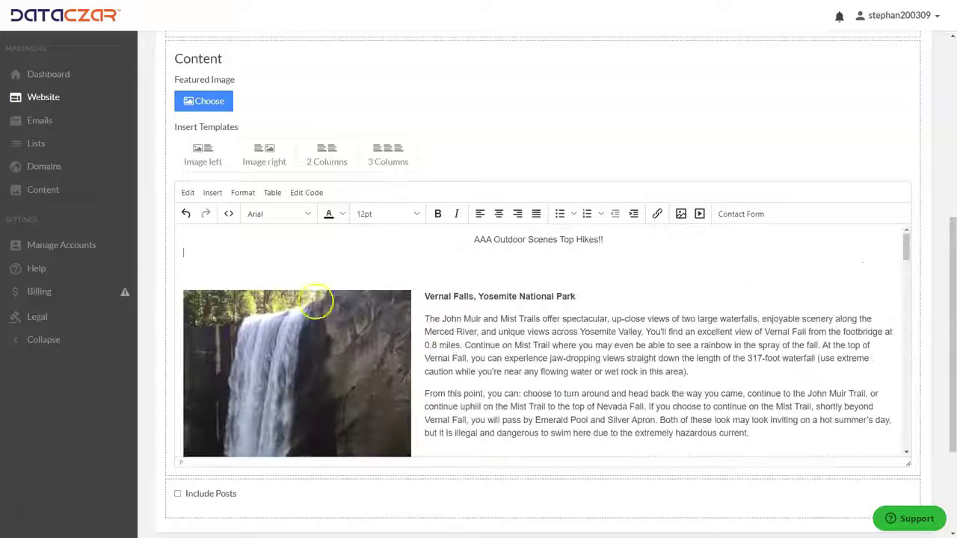
left_click(208, 156)
scroll(287, 363, "down", 4)
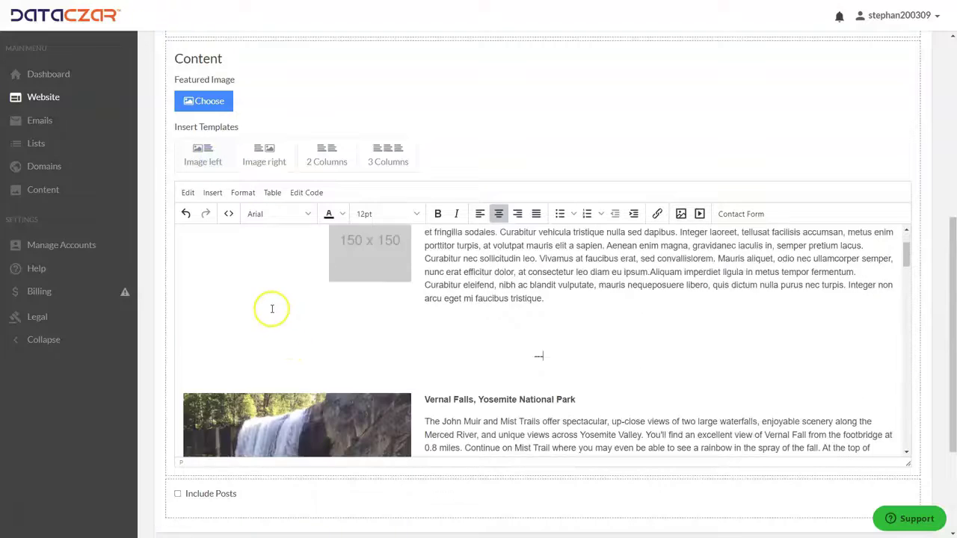
Move the Vernal Falls image from its old section into the new template, replacing the 150 x 150 placeholder
left_click(317, 354)
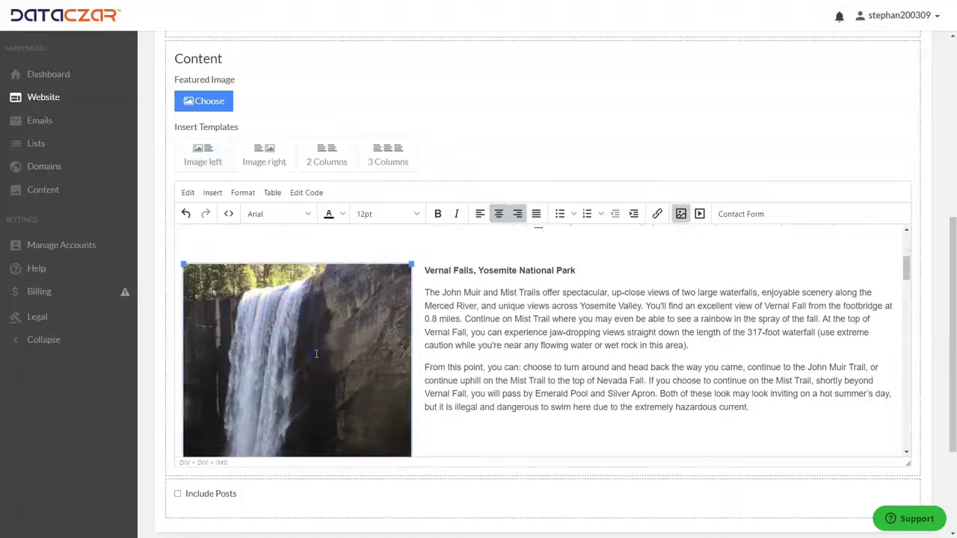
key("Delete")
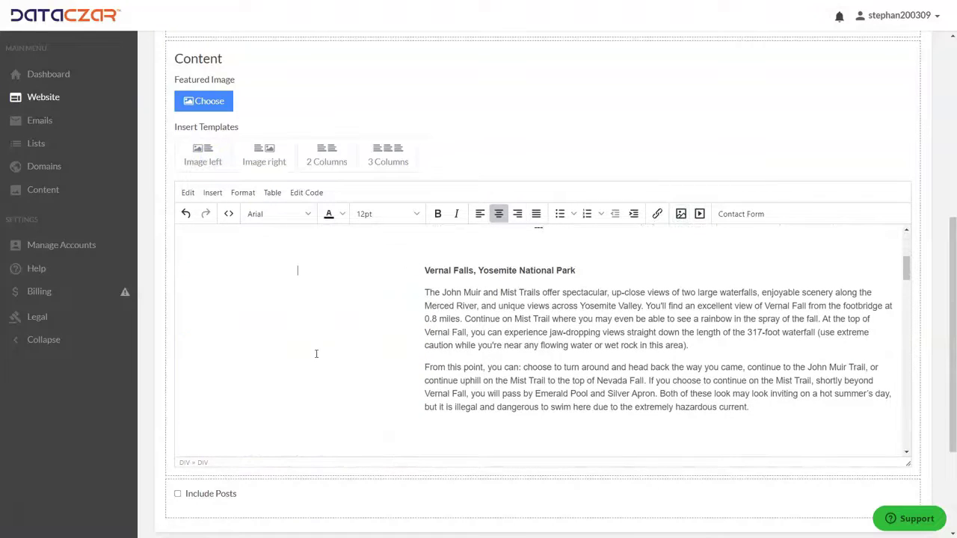
scroll(317, 354, "up", 3)
left_click(392, 333)
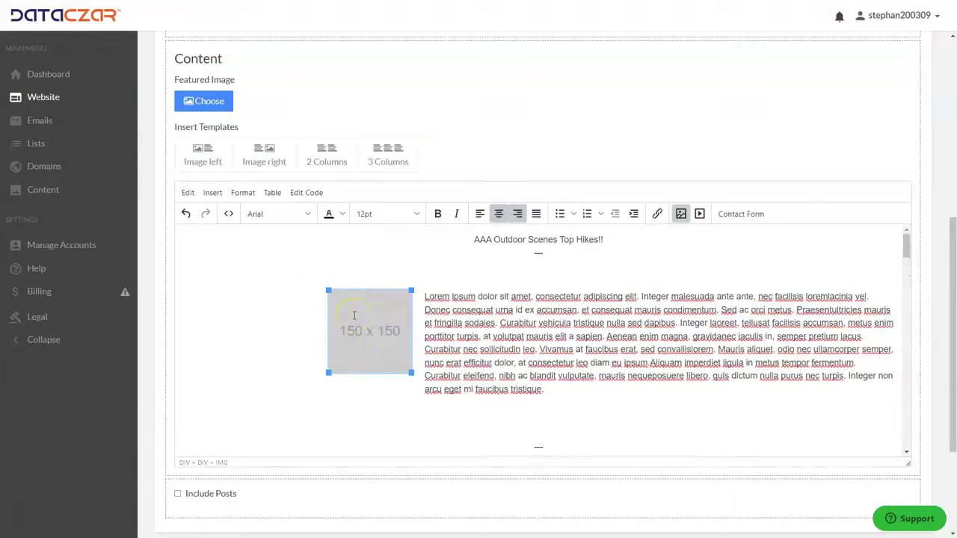
key("ctrl+v")
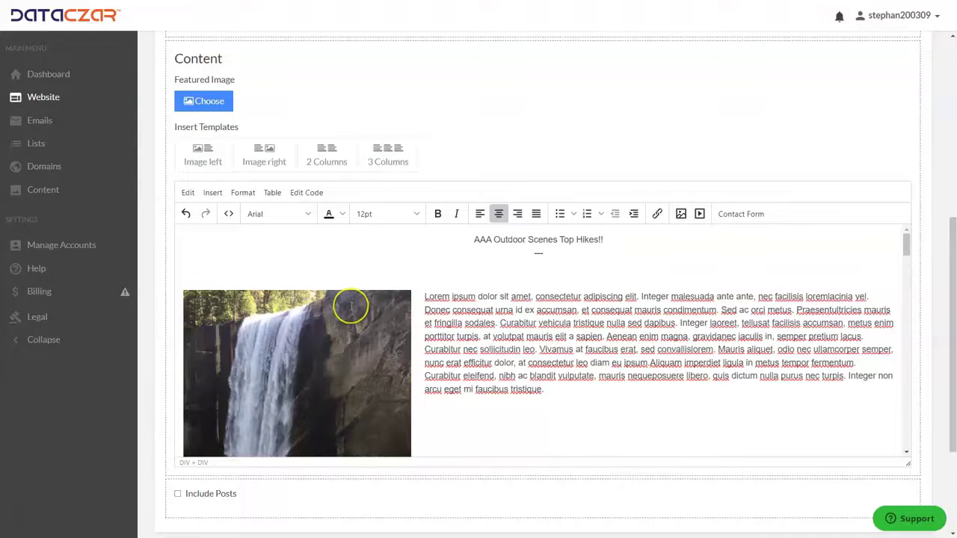
Move the "Vernal Falls, Yosemite National Park" heading and its two paragraphs into the new template, replacing the Lorem ipsum text
scroll(352, 307, "down", 5)
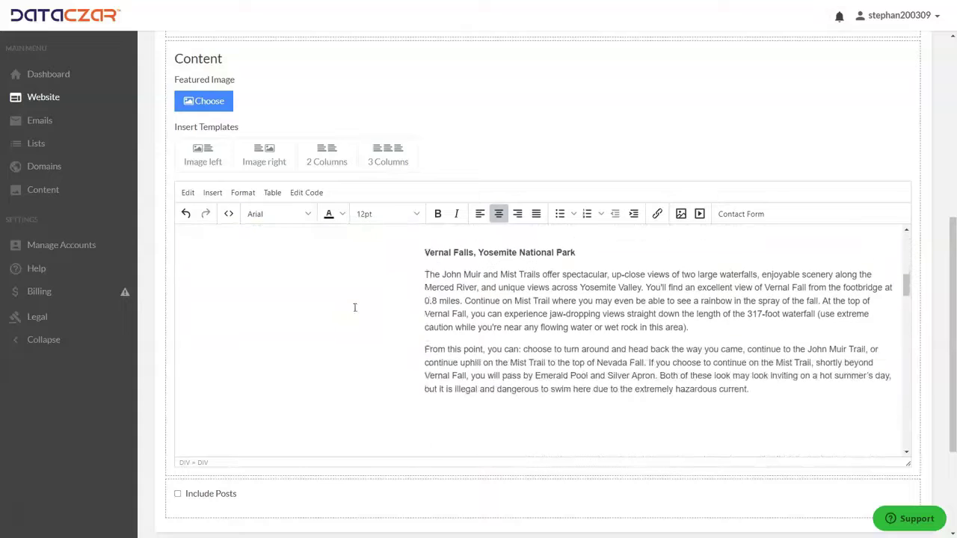
scroll(356, 307, "up", 2)
left_click_drag(422, 348, 773, 321)
key("ctrl+c")
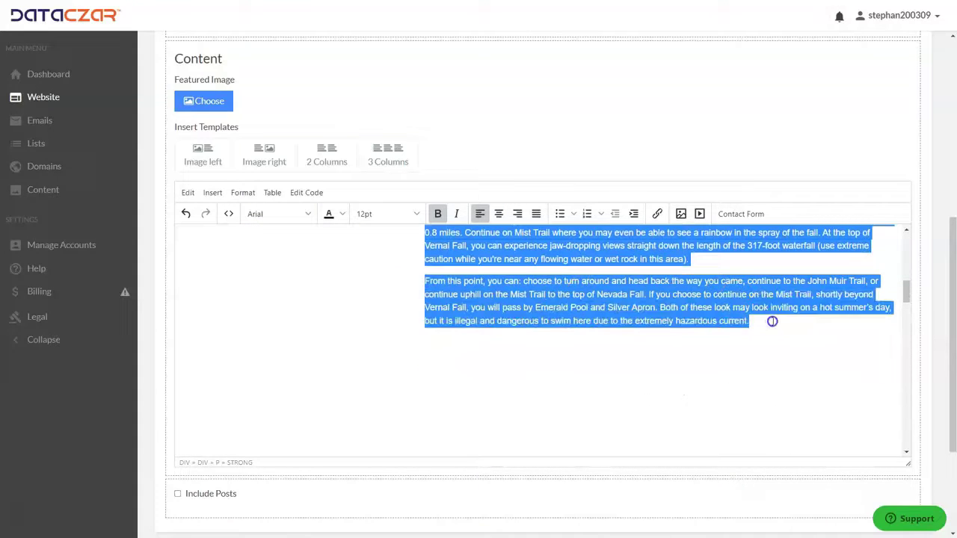
scroll(762, 319, "up", 10)
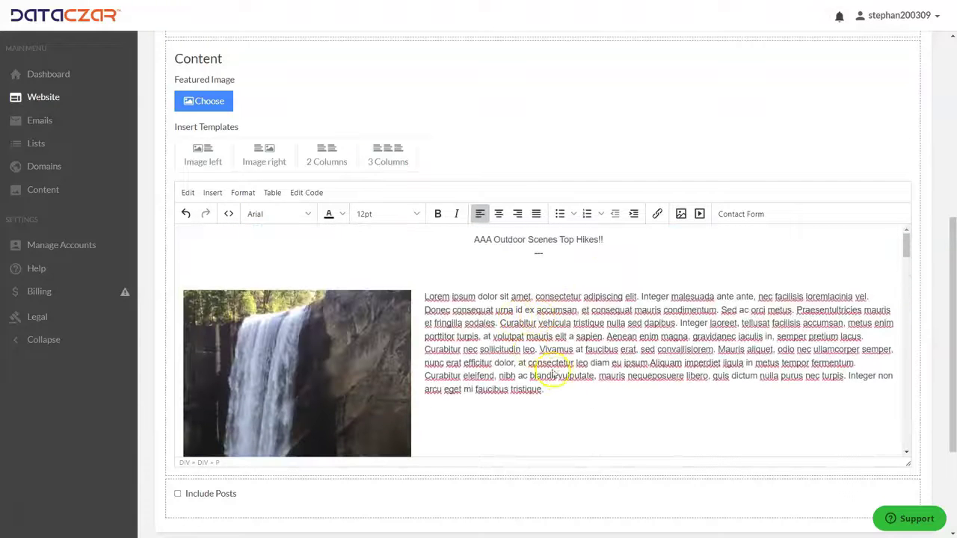
triple_click(559, 393)
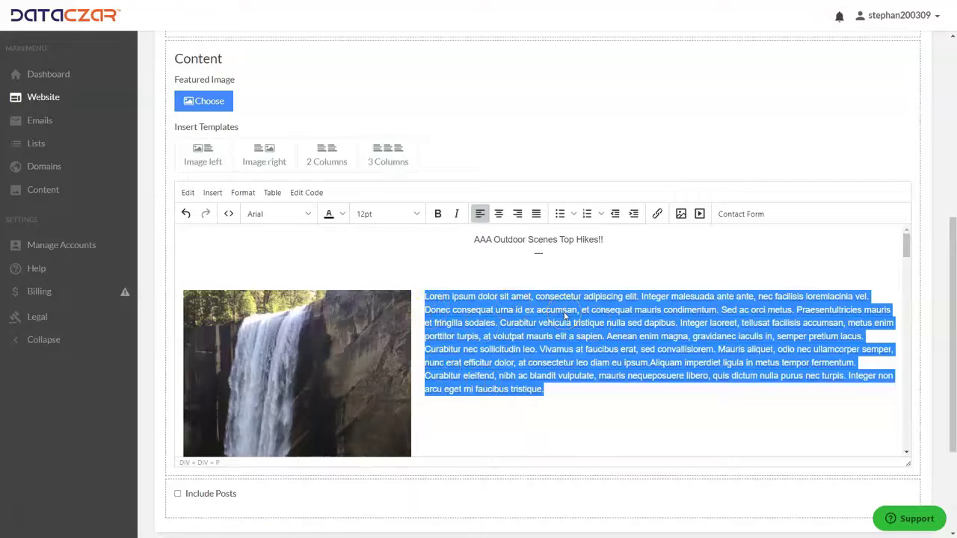
key("ctrl+v")
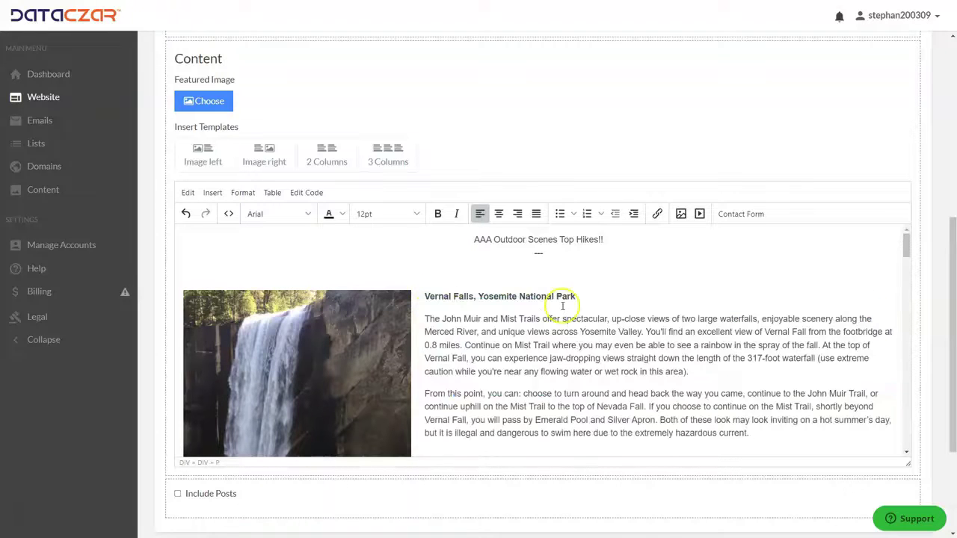
Insert an image-right template on a new line below the dashes that end the new Vernal Falls section
scroll(526, 310, "down", 5)
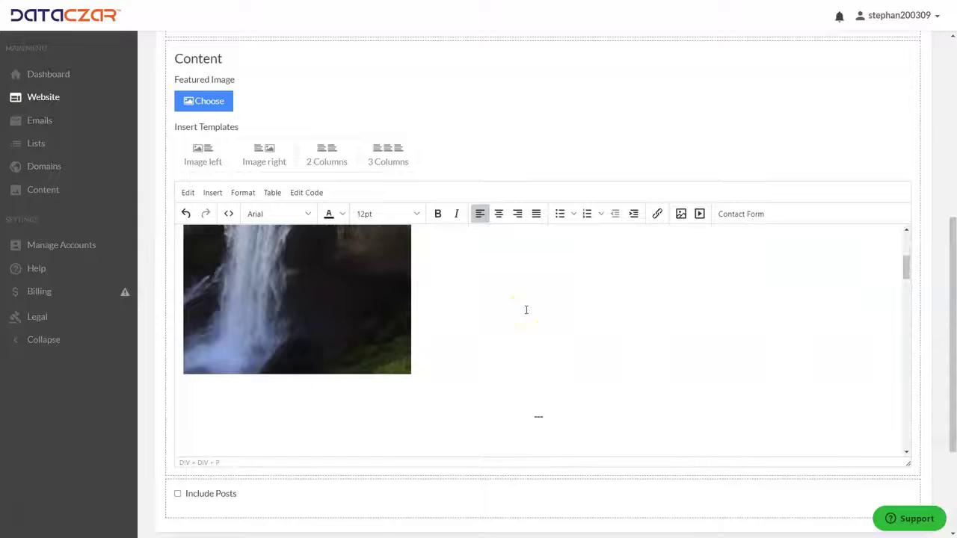
scroll(526, 309, "up", 5)
scroll(513, 299, "down", 4)
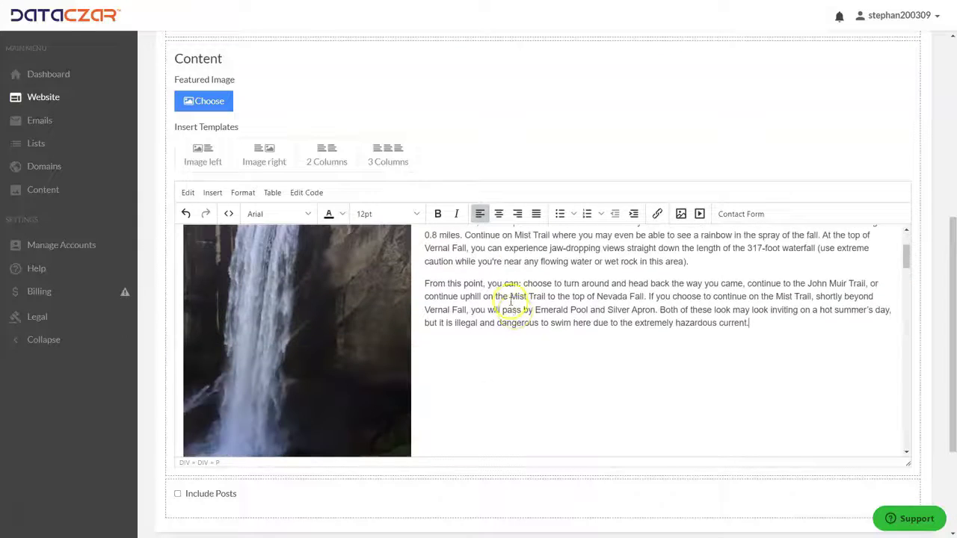
scroll(507, 291, "down", 1)
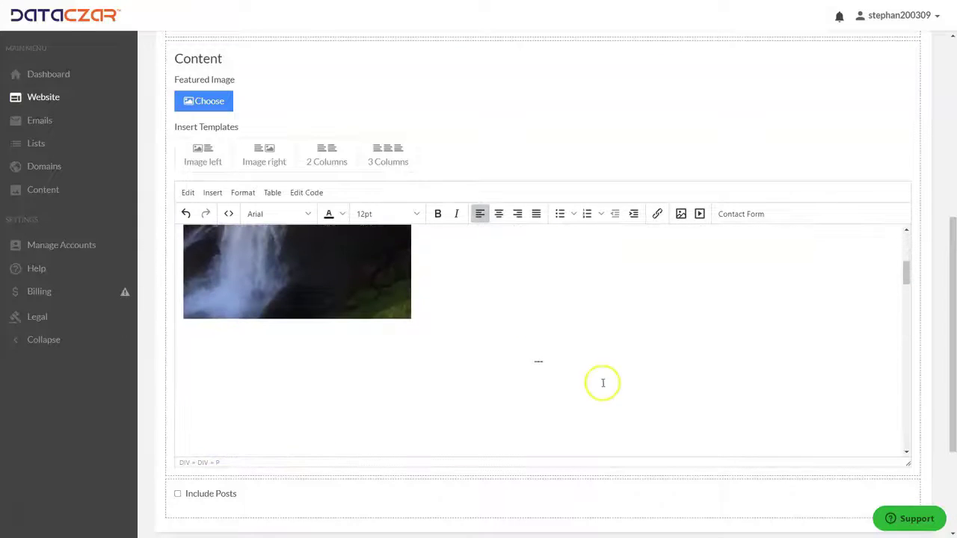
left_click(547, 361)
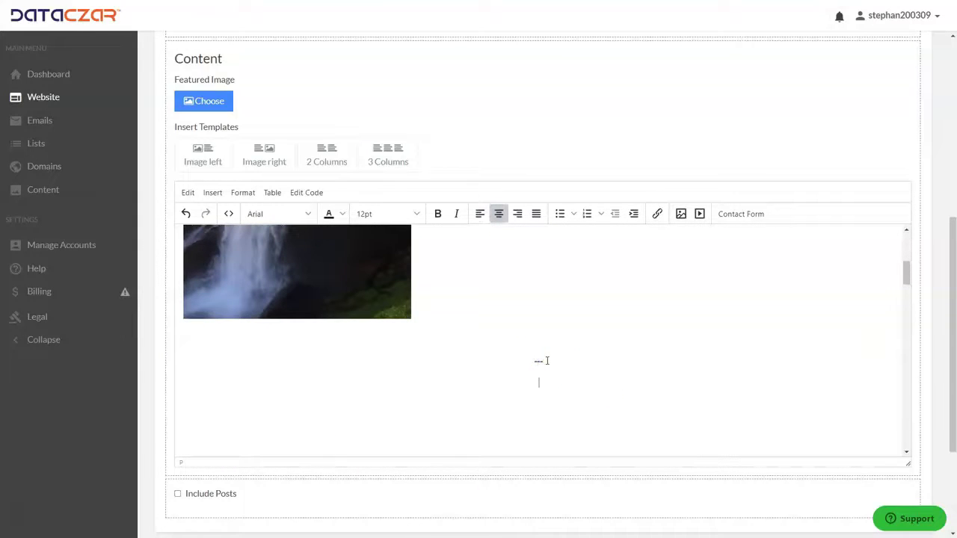
left_click(271, 161)
key("ctrl+z")
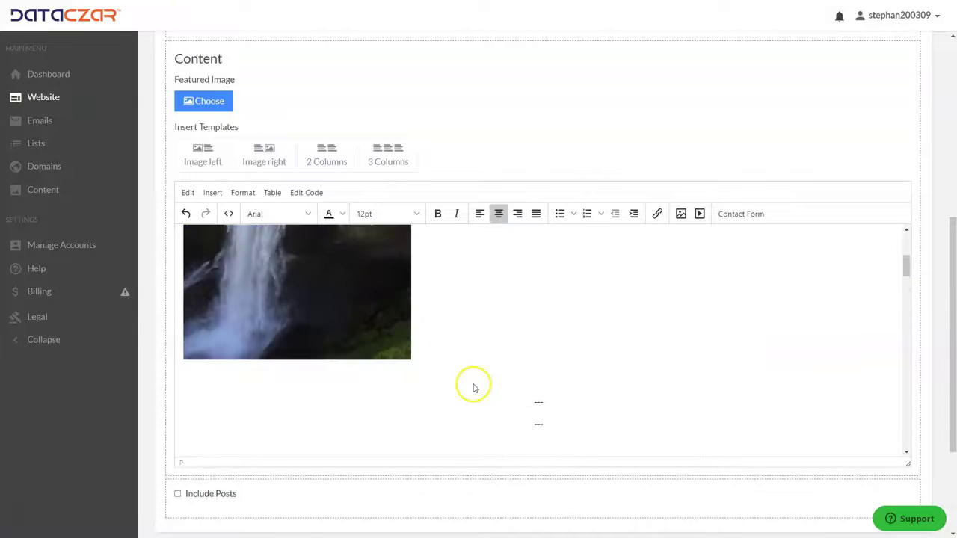
Move the Upper Yosemite Falls image into the image-right template, replacing the 150 x 150 placeholder
scroll(472, 387, "up", 3)
scroll(471, 373, "down", 8)
scroll(456, 313, "down", 10)
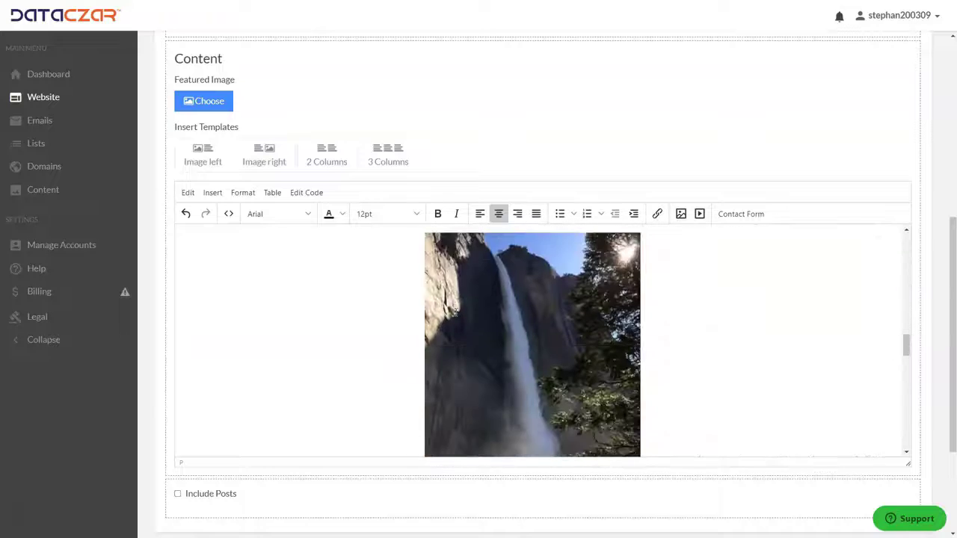
scroll(456, 312, "down", 2)
scroll(513, 304, "up", 10)
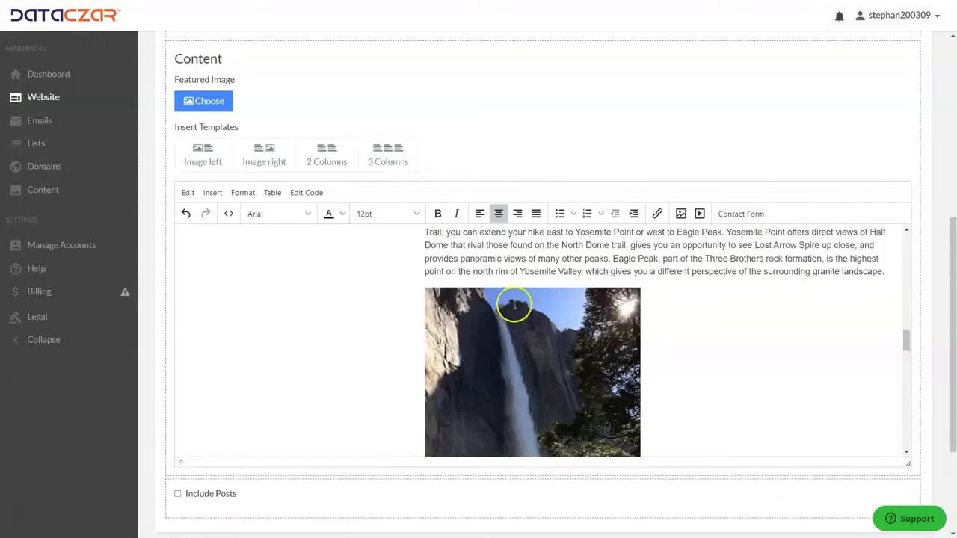
scroll(519, 306, "down", 10)
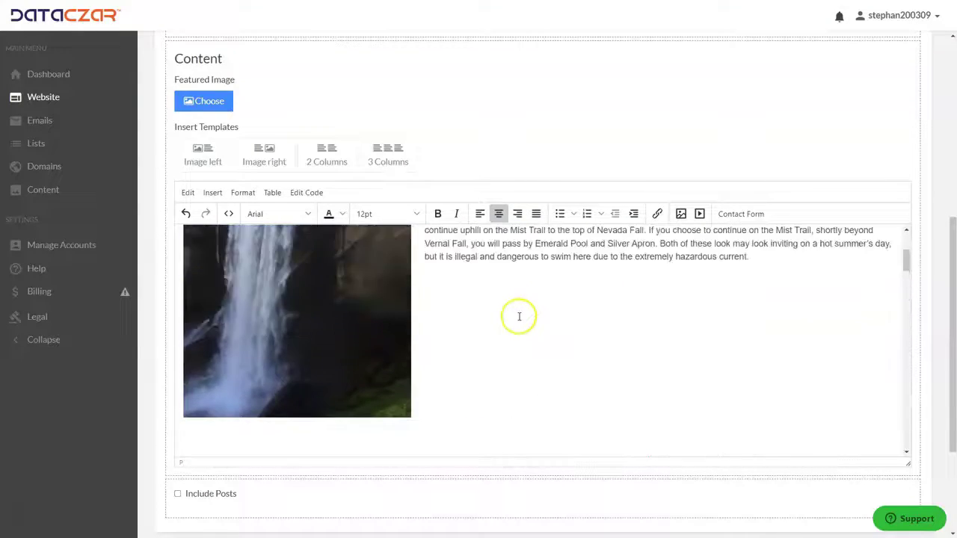
scroll(518, 315, "down", 3)
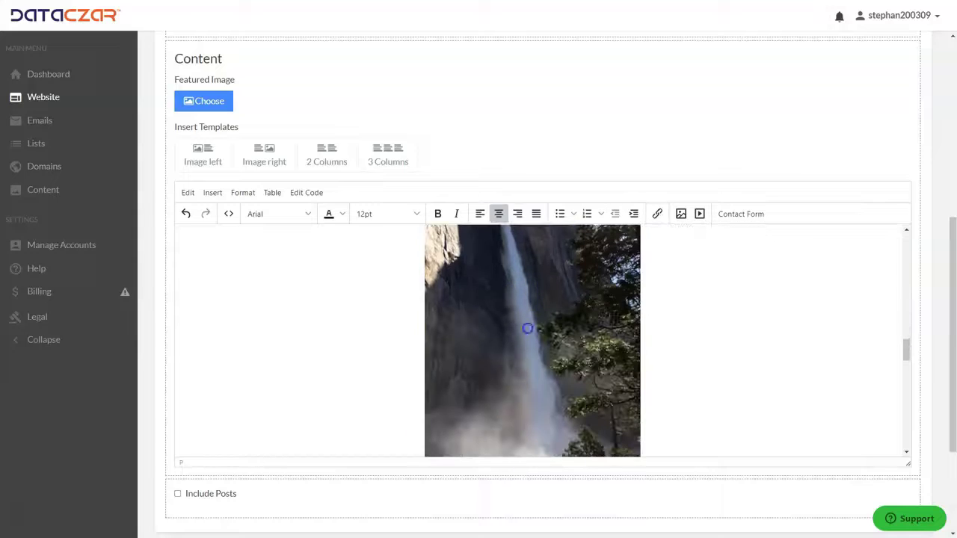
left_click(528, 327)
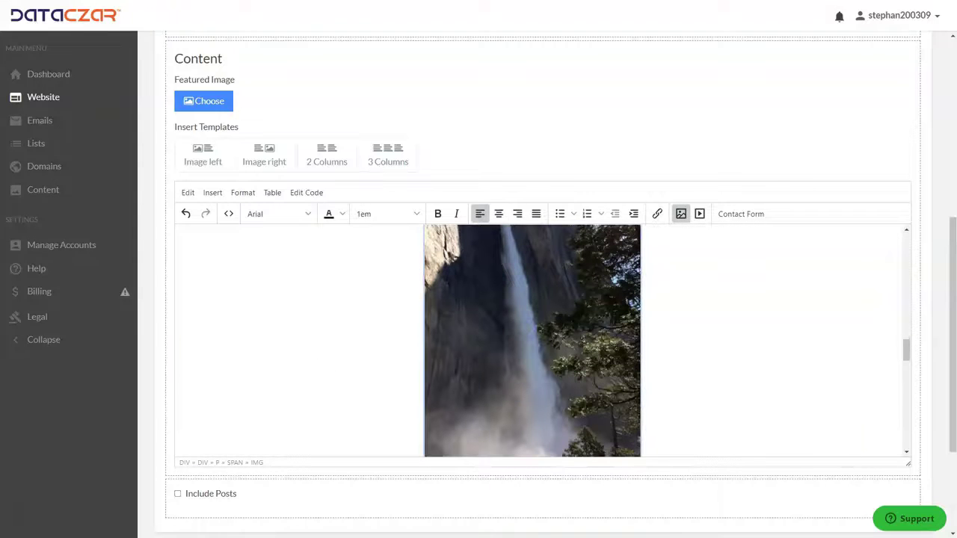
scroll(527, 328, "up", 5)
scroll(528, 328, "up", 5)
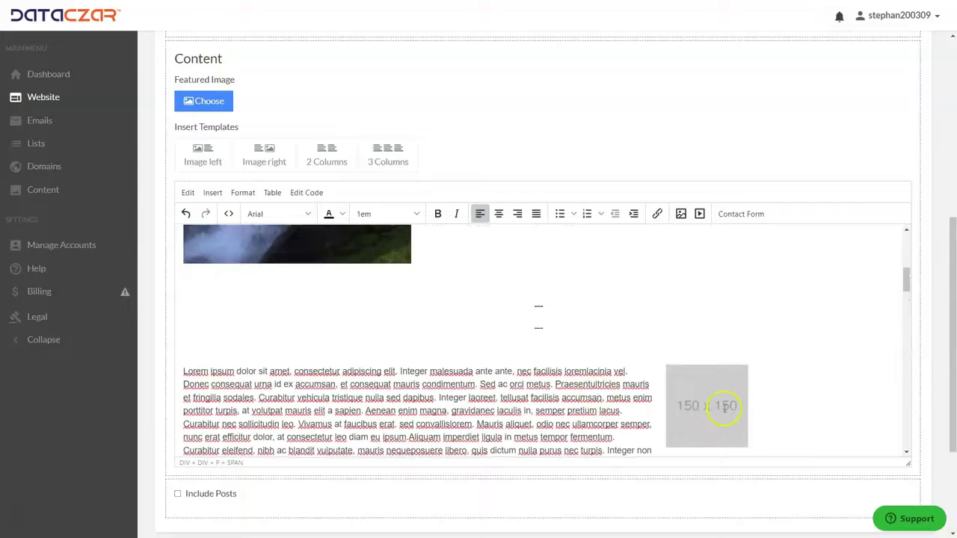
left_click(725, 408)
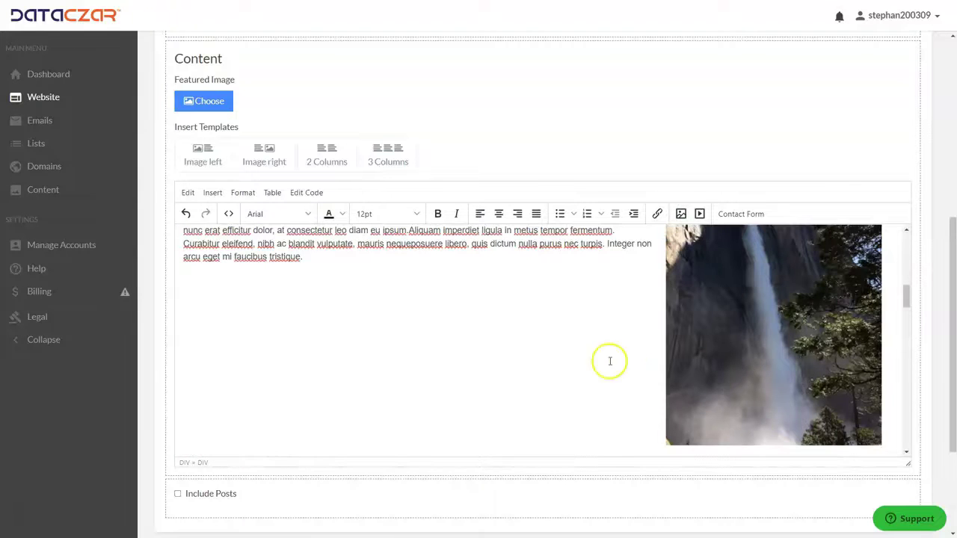
Move the "Upper Yosemite Falls" heading and its three paragraphs from the old section into the image-right template, replacing the Lorem ipsum text
scroll(543, 335, "up", 3)
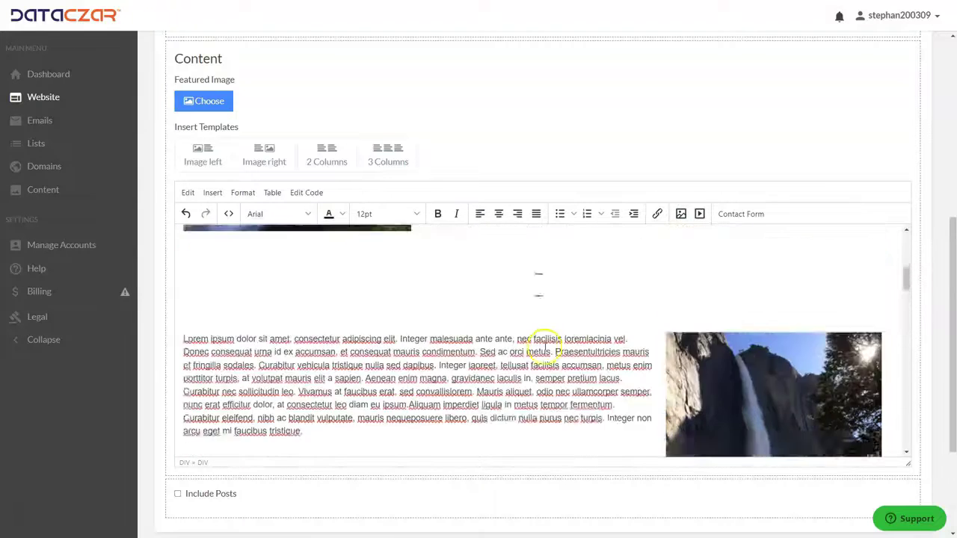
scroll(538, 349, "down", 1)
scroll(358, 343, "down", 10)
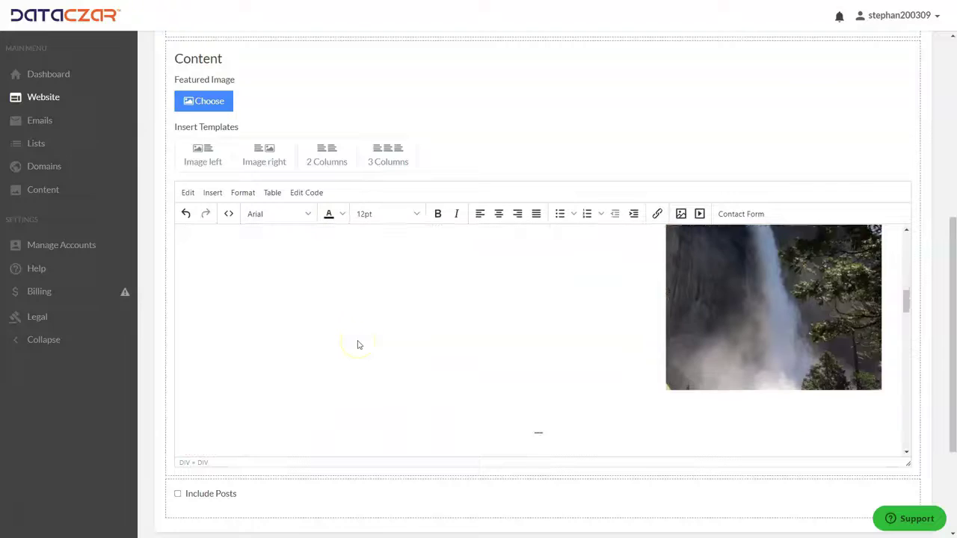
scroll(354, 322, "up", 3)
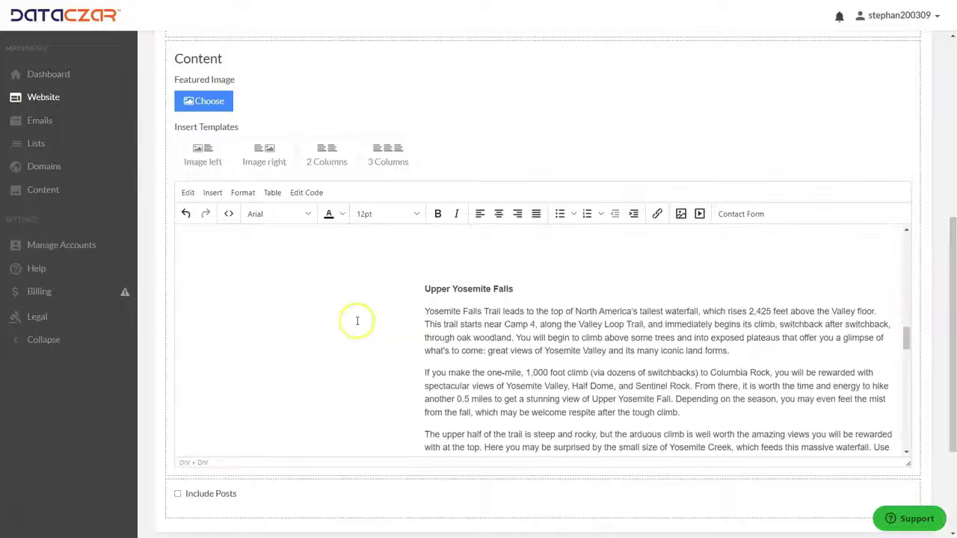
left_click_drag(422, 290, 893, 403)
scroll(795, 378, "down", 2)
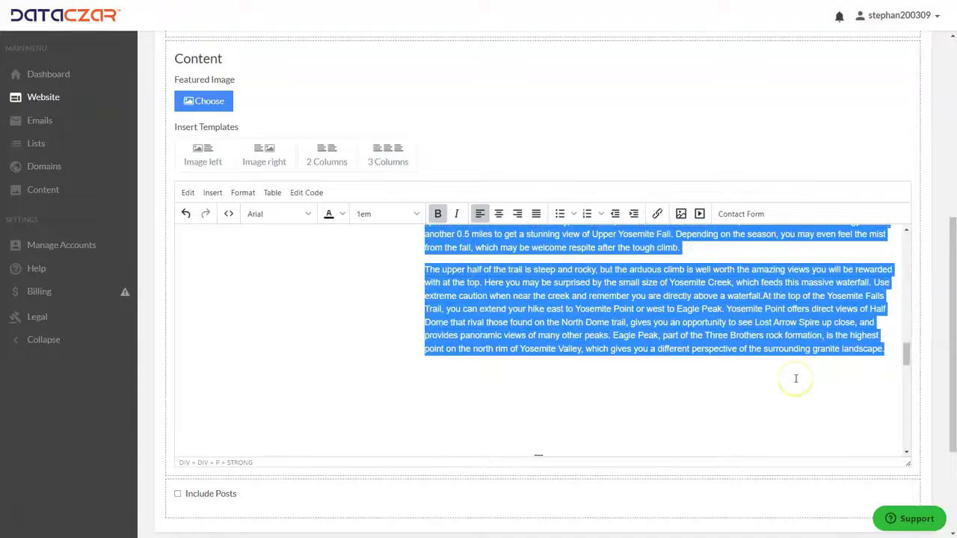
key("Delete")
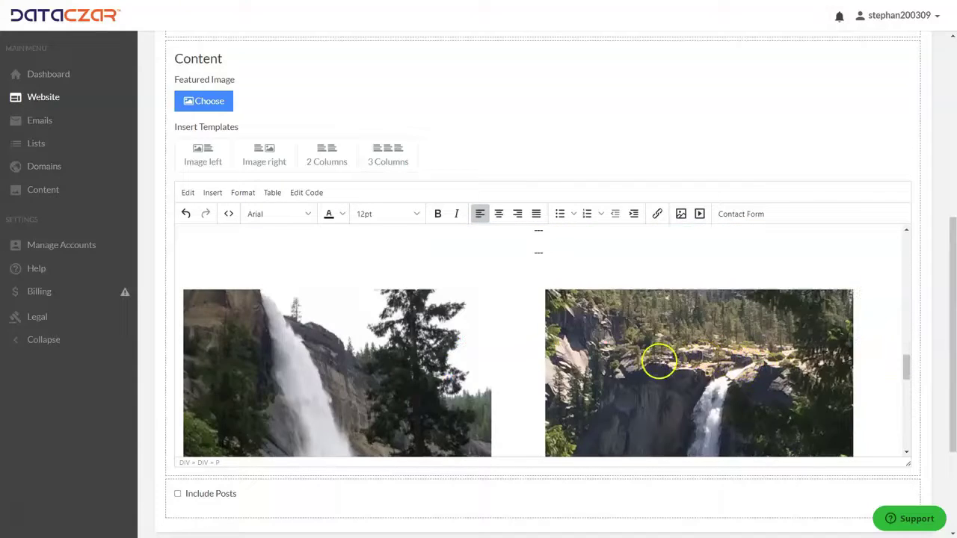
key("Delete")
scroll(619, 365, "up", 5)
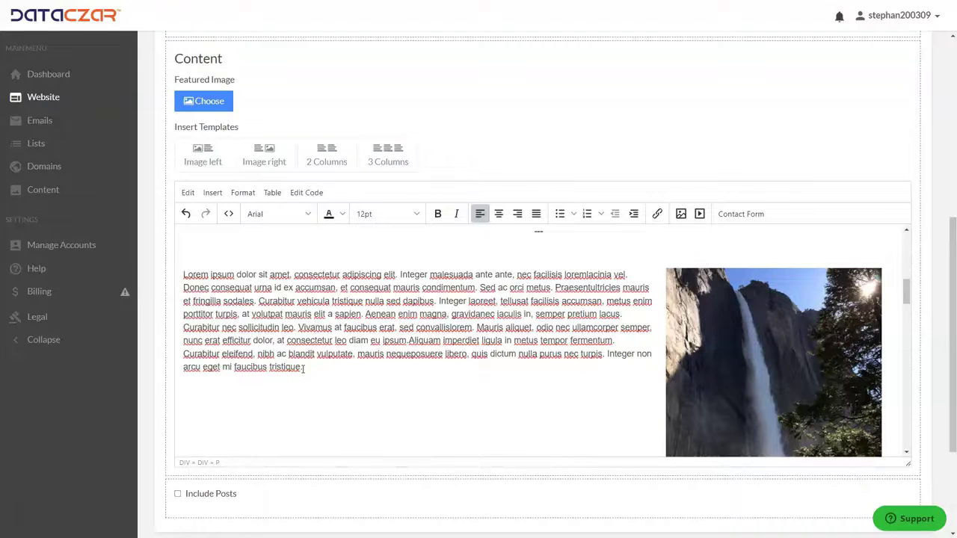
triple_click(302, 368)
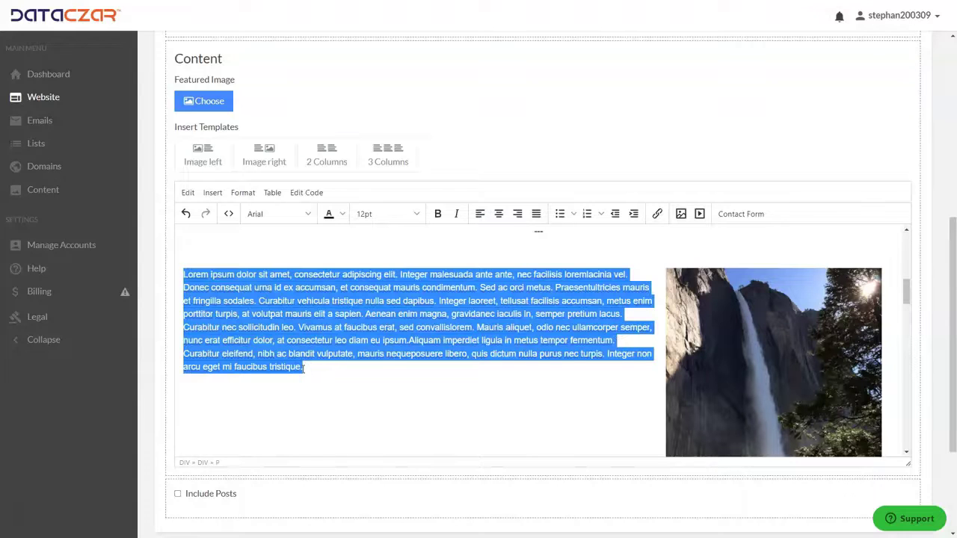
key("ctrl+v")
Try to remove the dashes and spare space below the page title, and undo the edits
scroll(343, 374, "up", 10)
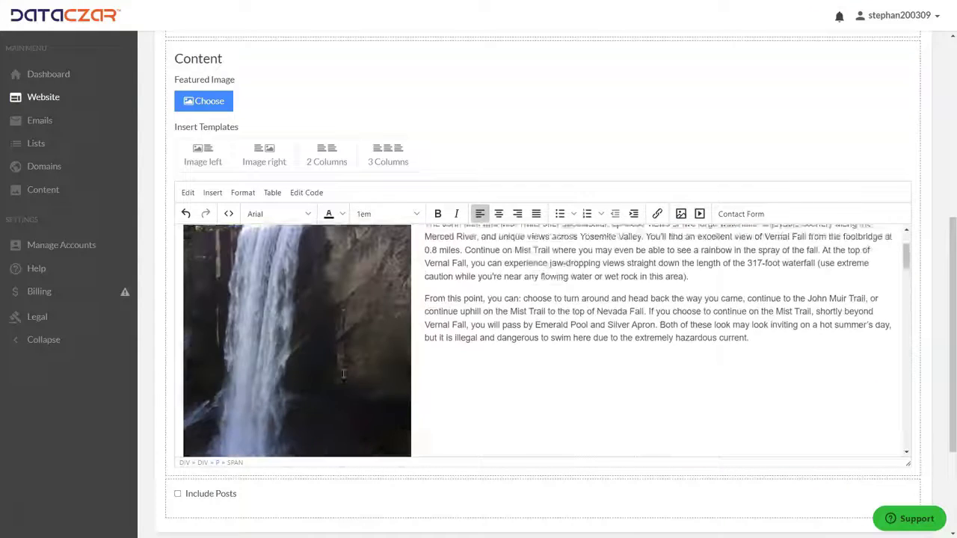
scroll(343, 374, "up", 2)
scroll(344, 374, "down", 10)
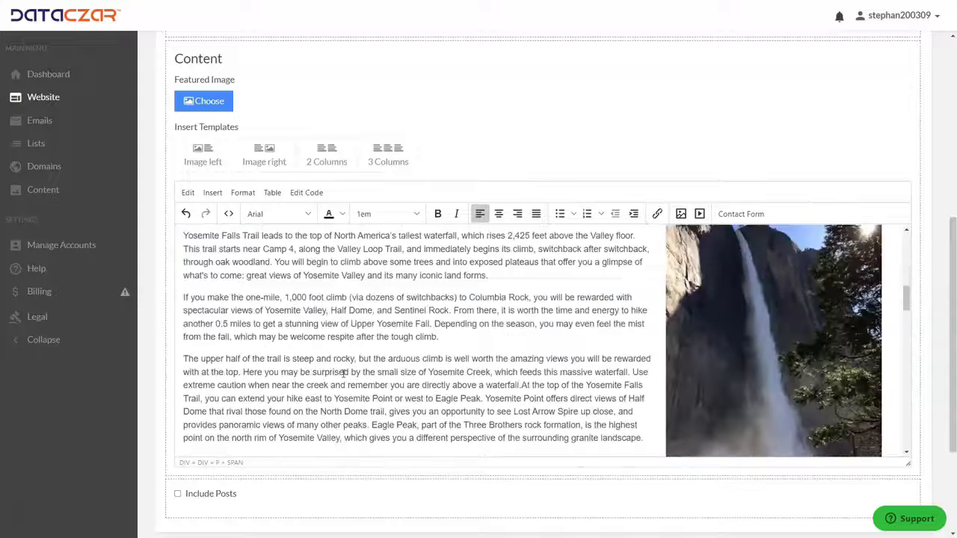
scroll(344, 374, "up", 8)
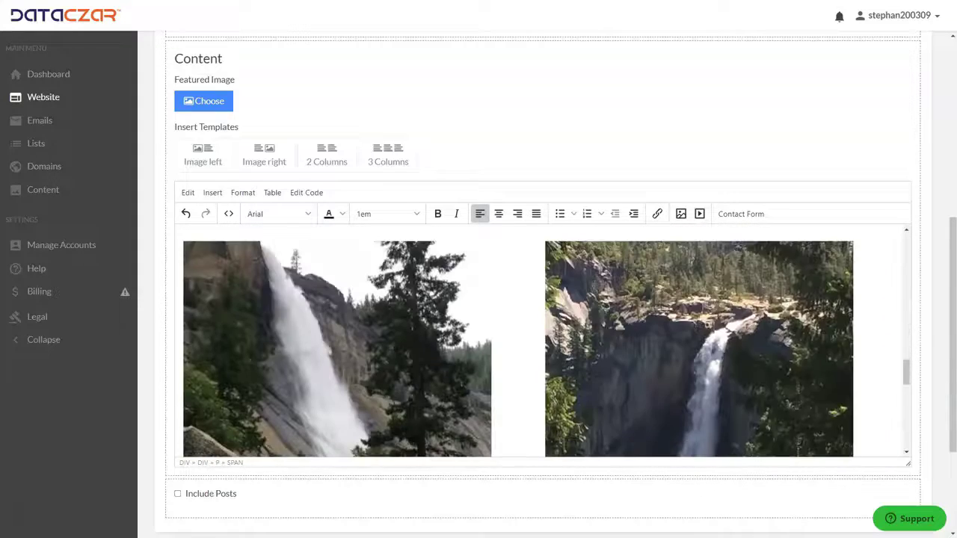
scroll(343, 374, "up", 8)
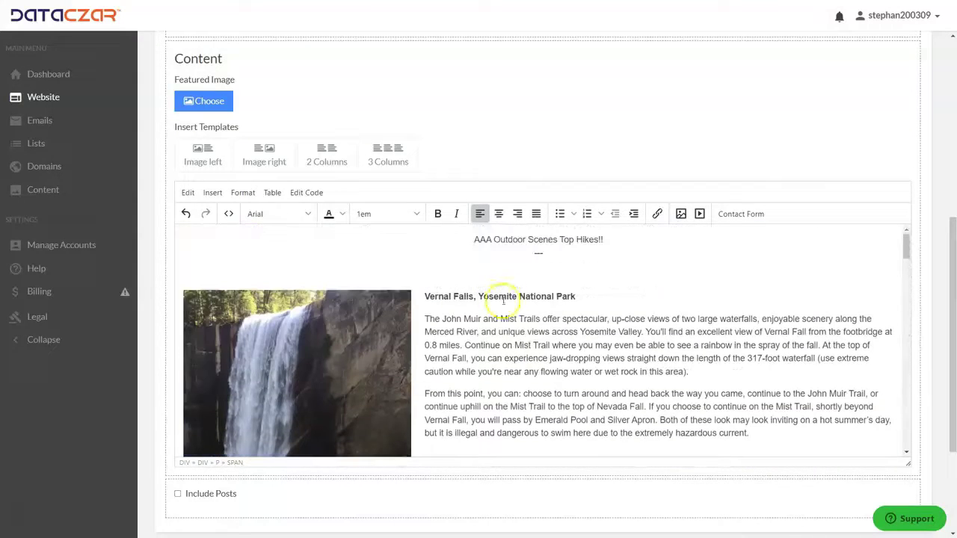
double_click(541, 254)
left_click(554, 278)
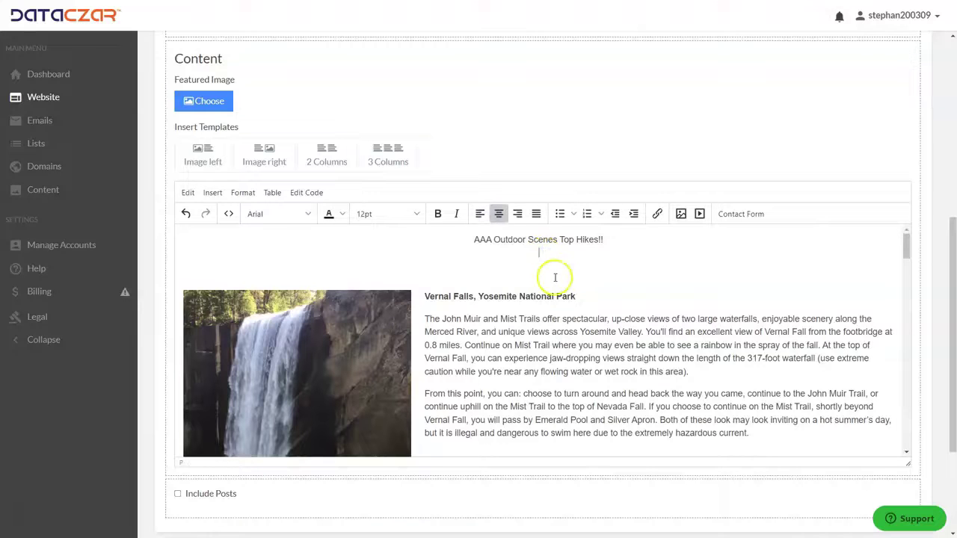
key("Delete")
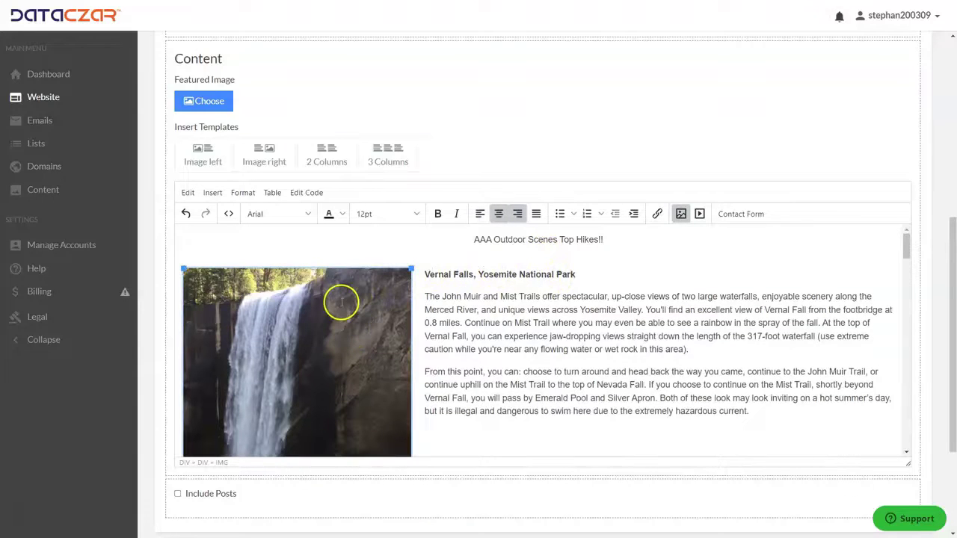
key("Delete")
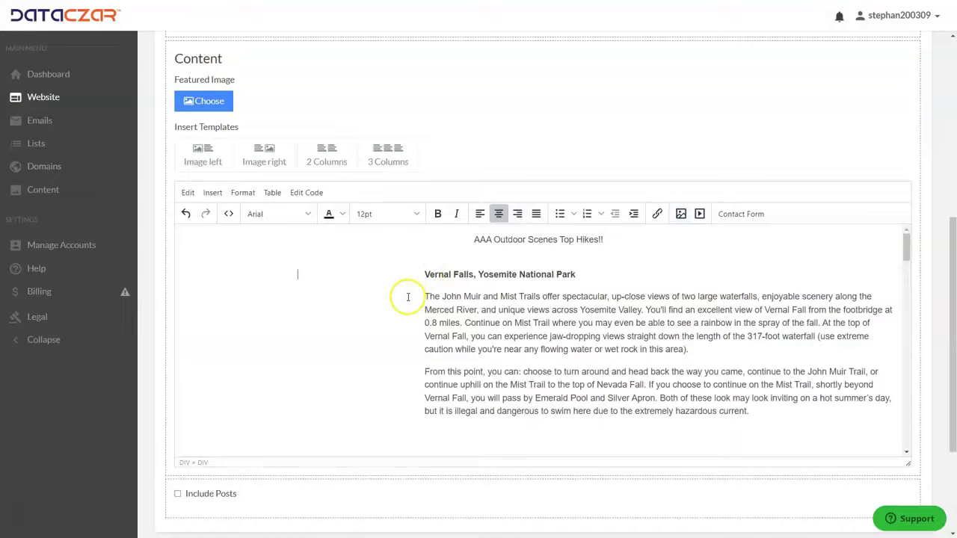
left_click(186, 215)
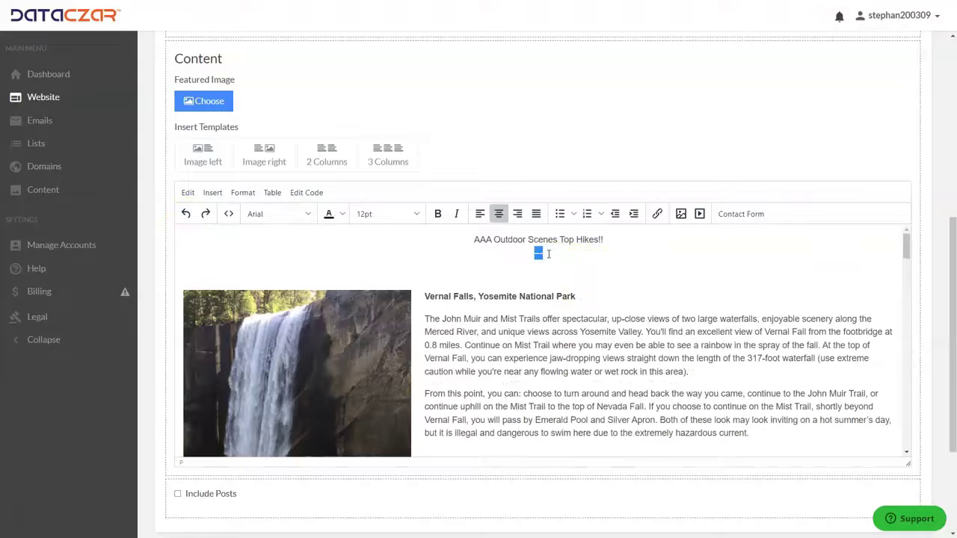
Delete the dashes below the page title and the dash lines and extra blank line between the Vernal Falls and Upper Yosemite Falls sections
key("Delete")
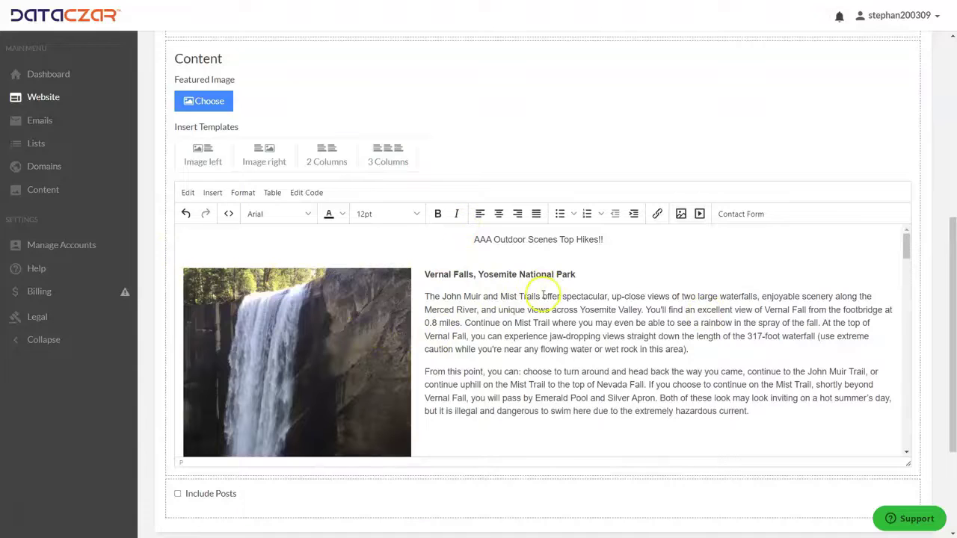
scroll(540, 295, "down", 3)
scroll(537, 293, "down", 2)
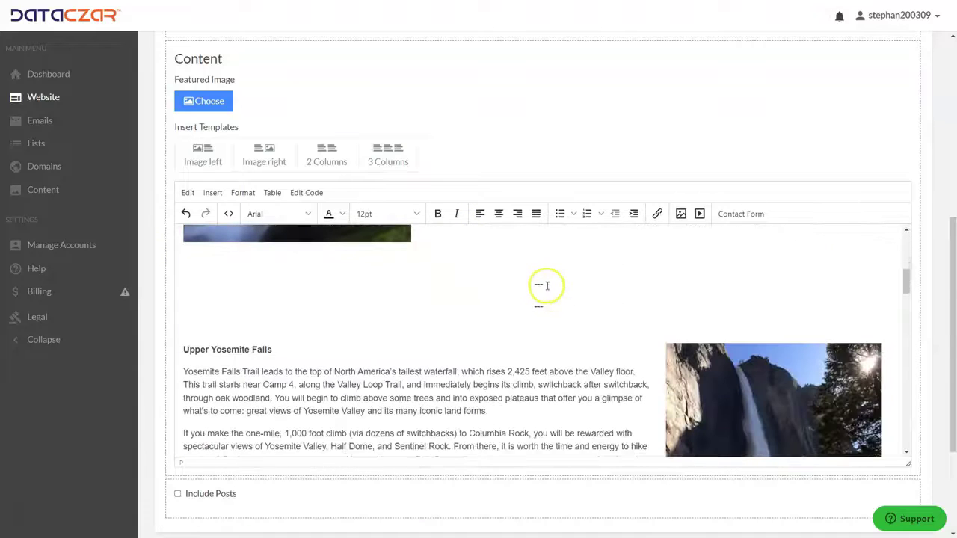
double_click(545, 284)
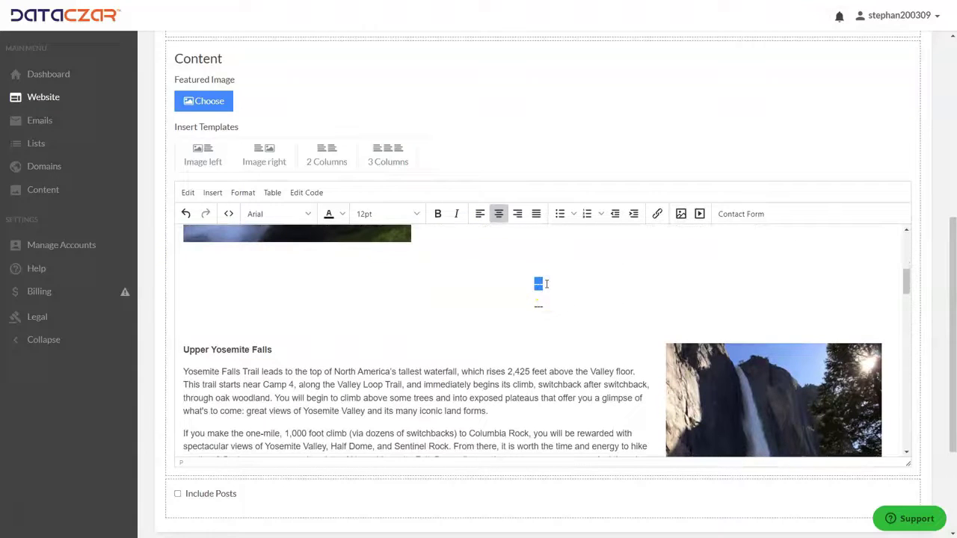
key("Delete")
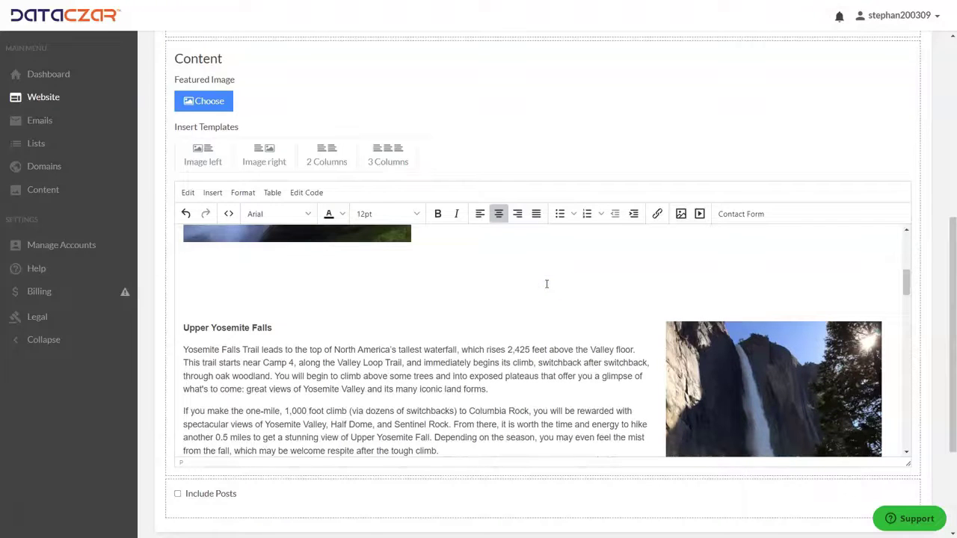
key("BackSpace")
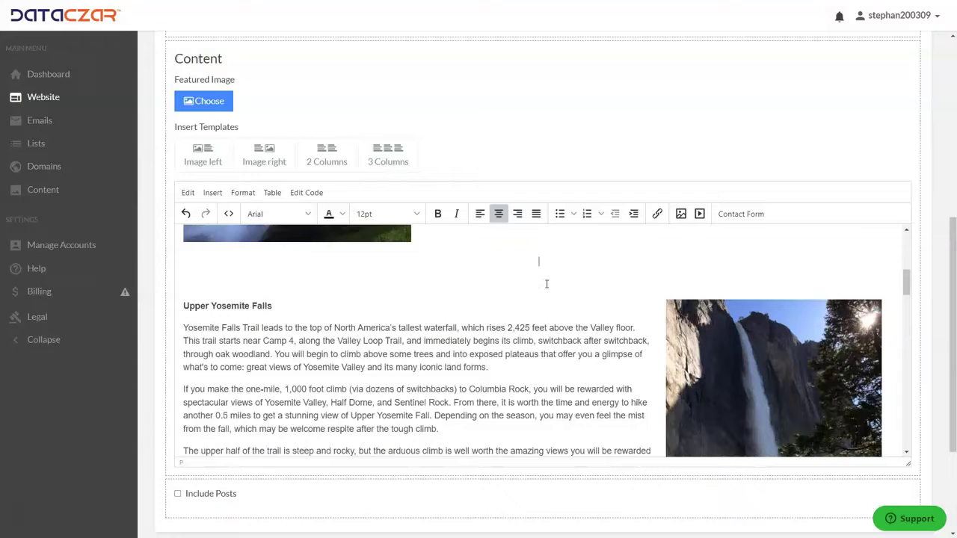
scroll(547, 283, "up", 3)
scroll(547, 283, "down", 1)
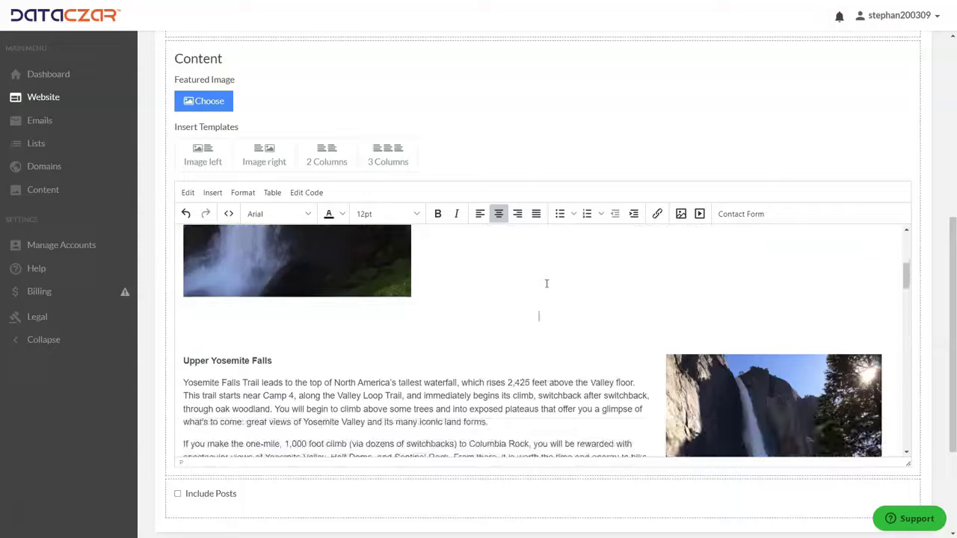
key("Delete")
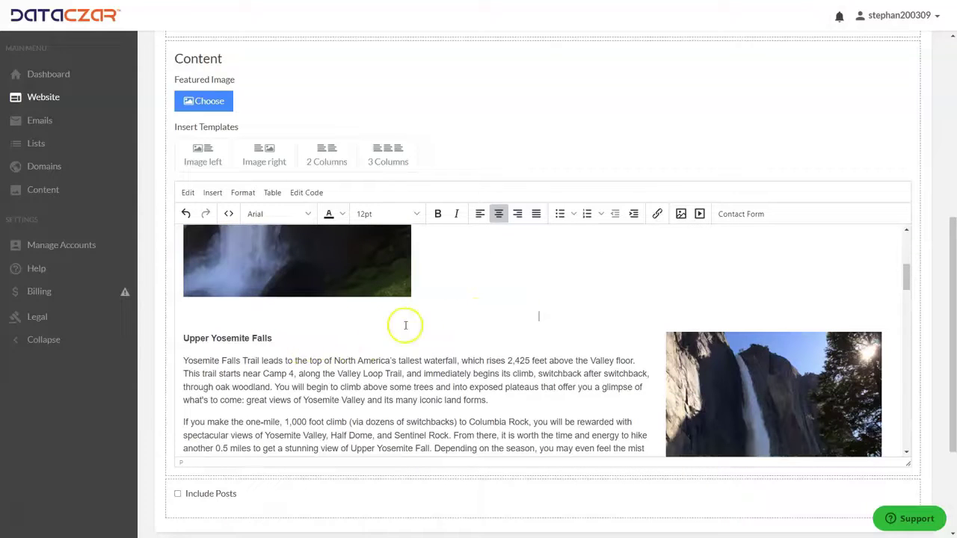
Review the rearranged sections and save the Falls_Edit page update
left_click(181, 337)
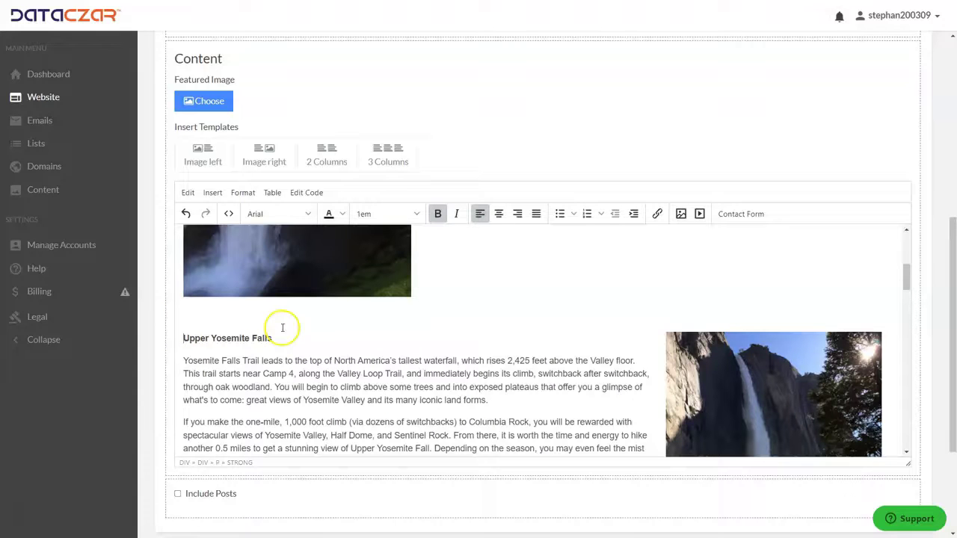
scroll(281, 327, "up", 2)
scroll(281, 327, "up", 3)
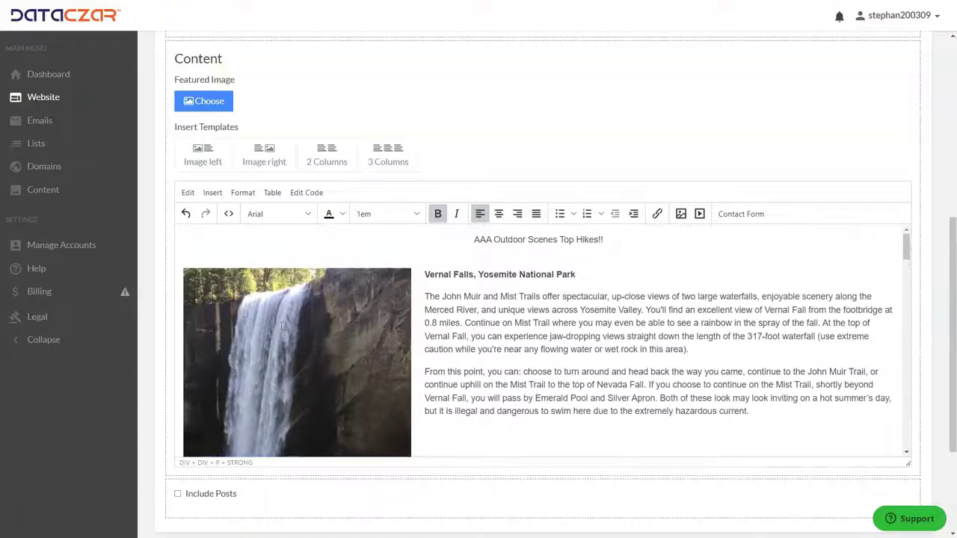
scroll(281, 326, "down", 10)
scroll(280, 357, "down", 8)
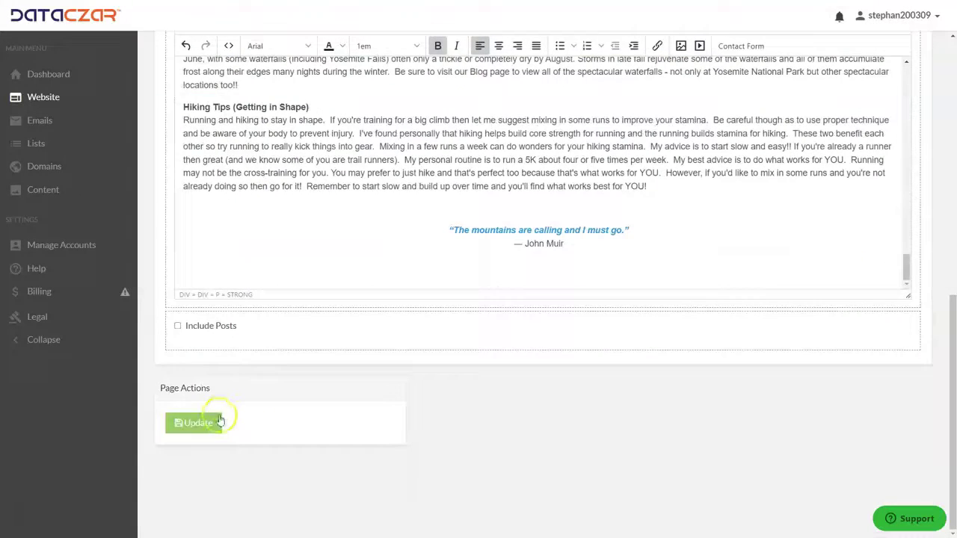
left_click(217, 424)
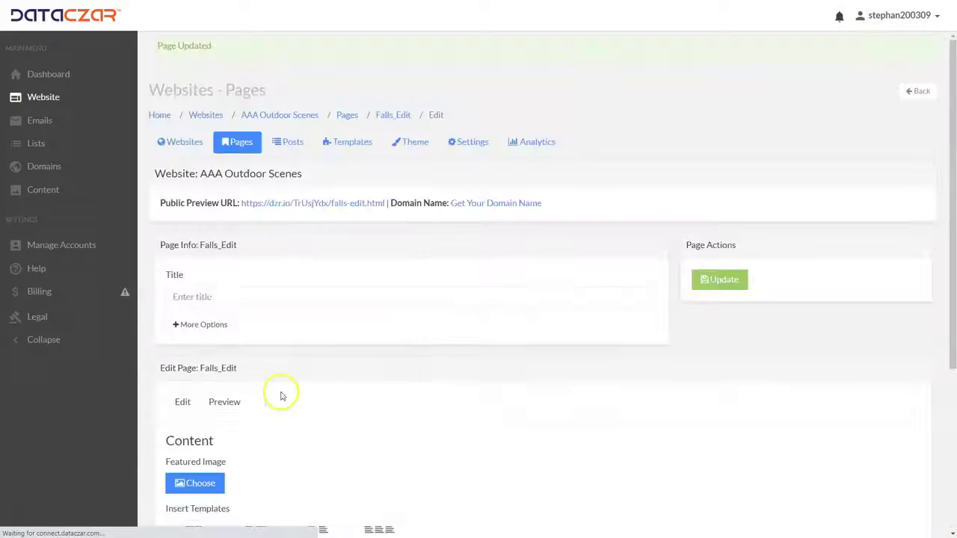
Try to close the gap above the Upper Yosemite Falls heading by removing the blank space before it
scroll(401, 269, "down", 6)
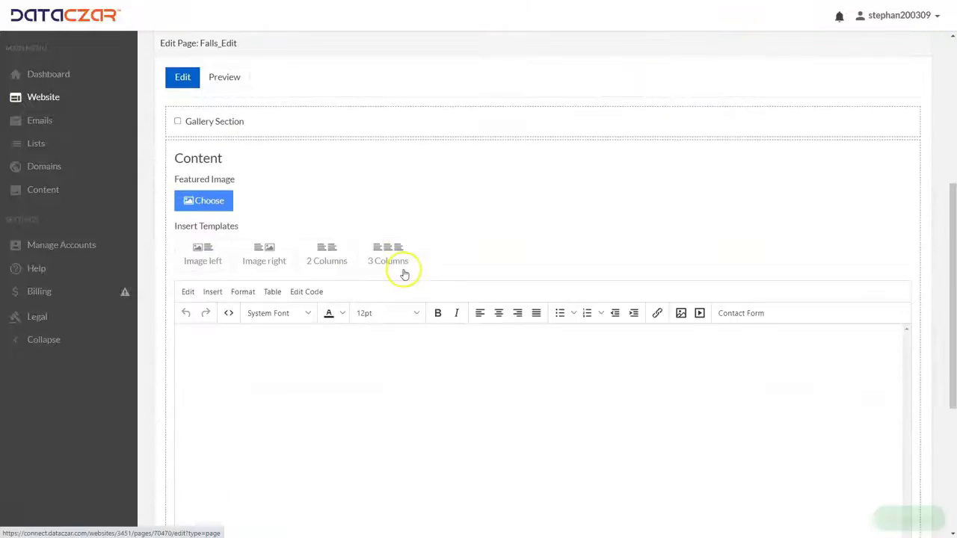
scroll(404, 271, "down", 4)
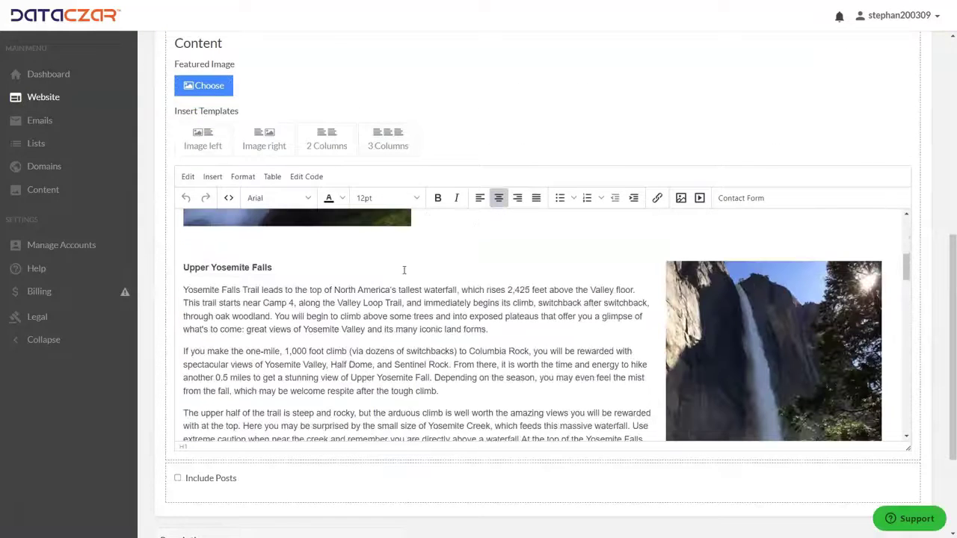
scroll(252, 288, "up", 2)
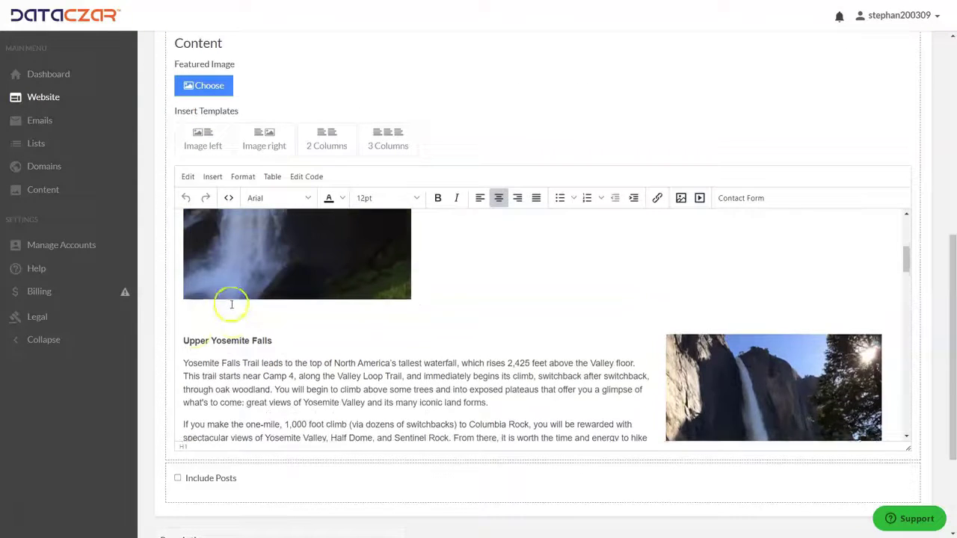
left_click(183, 375)
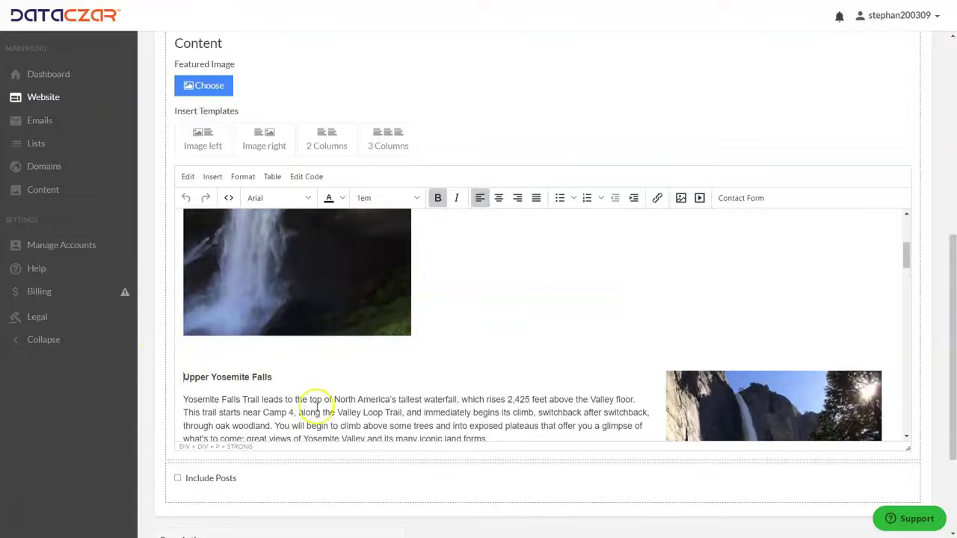
scroll(320, 391, "up", 1)
key("ctrl+e")
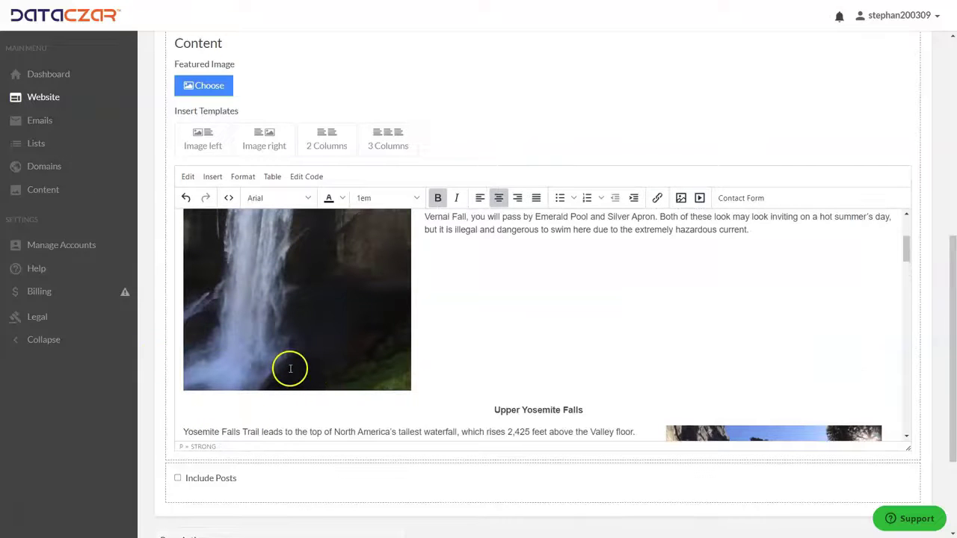
key("BackSpace")
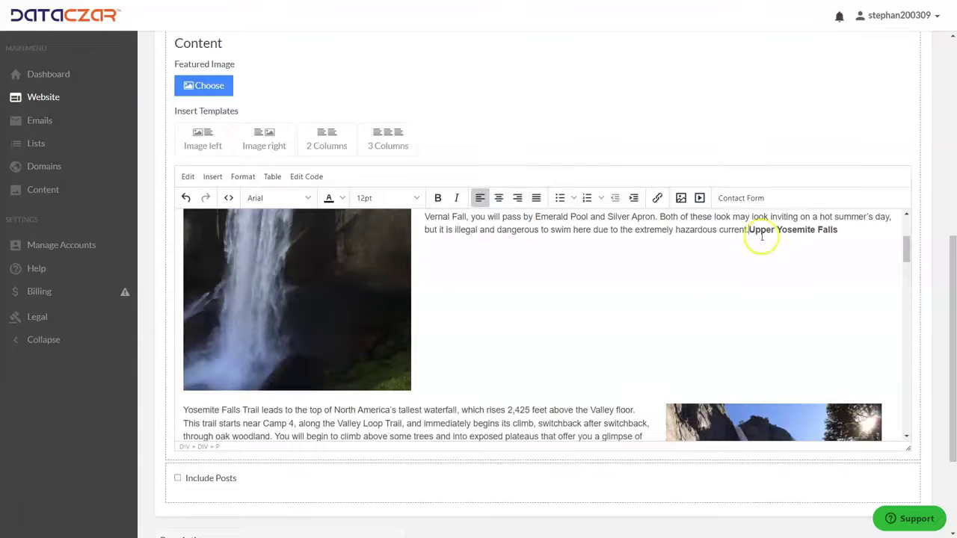
Try to separate the Upper Yosemite Falls heading from the Vernal Falls text with six line breaks
key("Return")
key("Return")
key("Return")
key("Return")
key("Return")
key("Return")
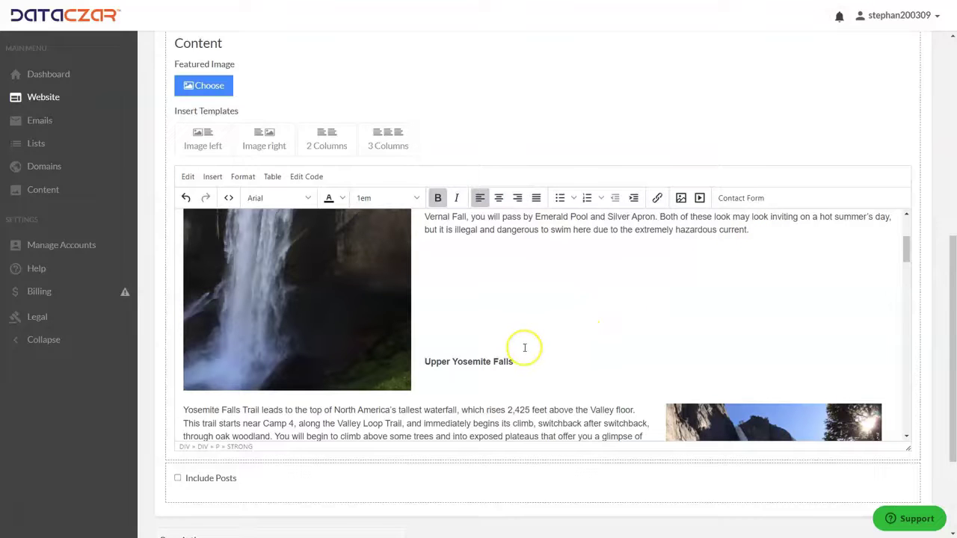
Undo the line breaks and the gap removal so the Upper Yosemite Falls heading is back in its own section
left_click(185, 199)
left_click(185, 199)
left_click(185, 198)
left_click(185, 198)
left_click(185, 198)
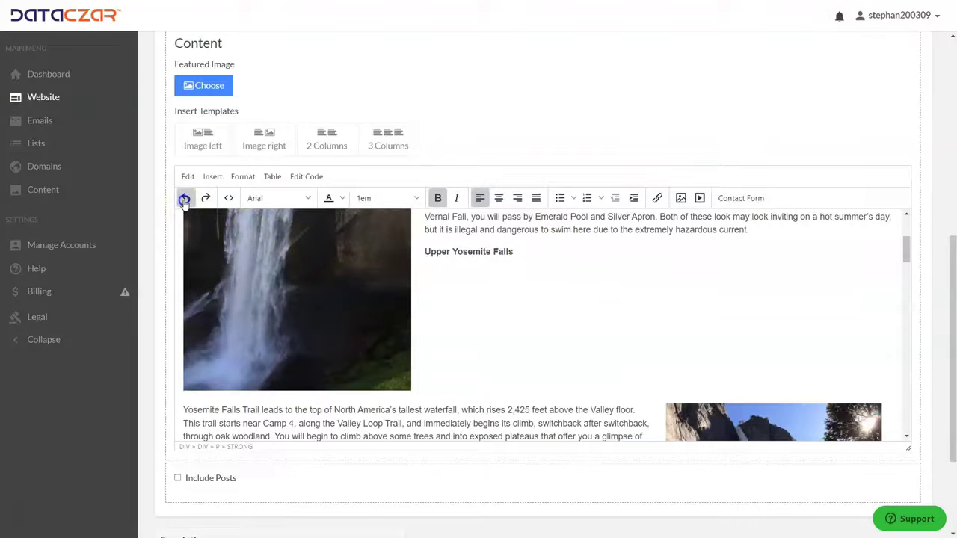
left_click(184, 198)
left_click(185, 198)
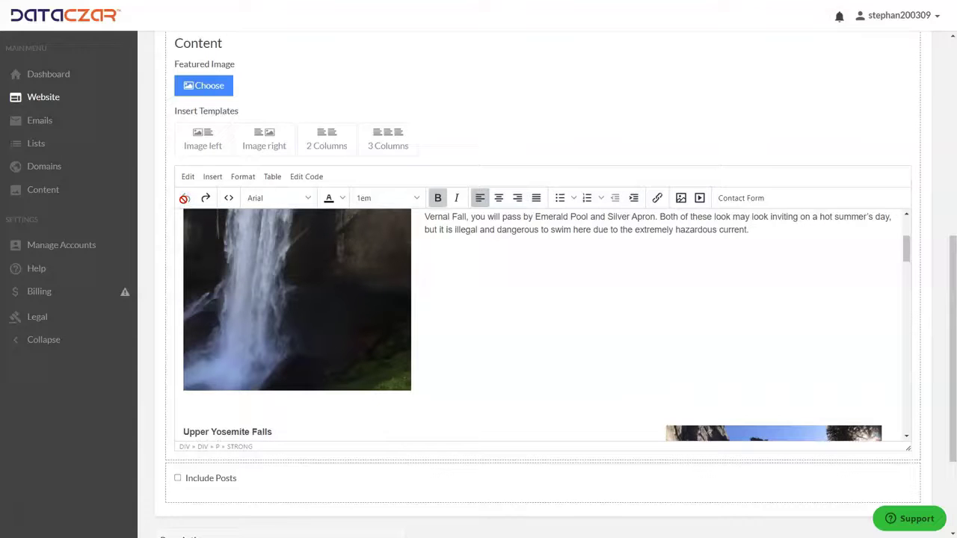
Delete the first dash line and the empty template space between the Upper Yosemite Falls section and the Nevada Falls images
scroll(384, 314, "down", 3)
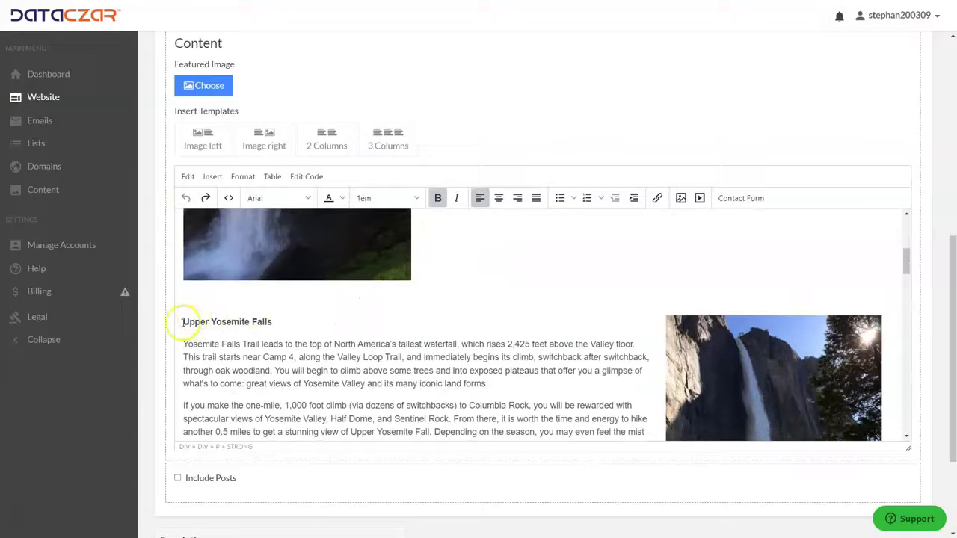
scroll(317, 318, "up", 4)
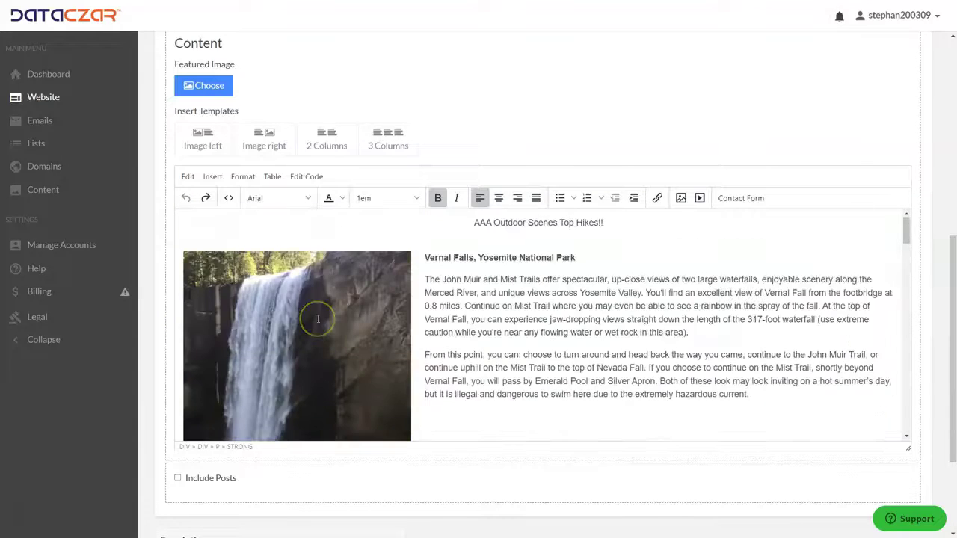
scroll(318, 318, "down", 10)
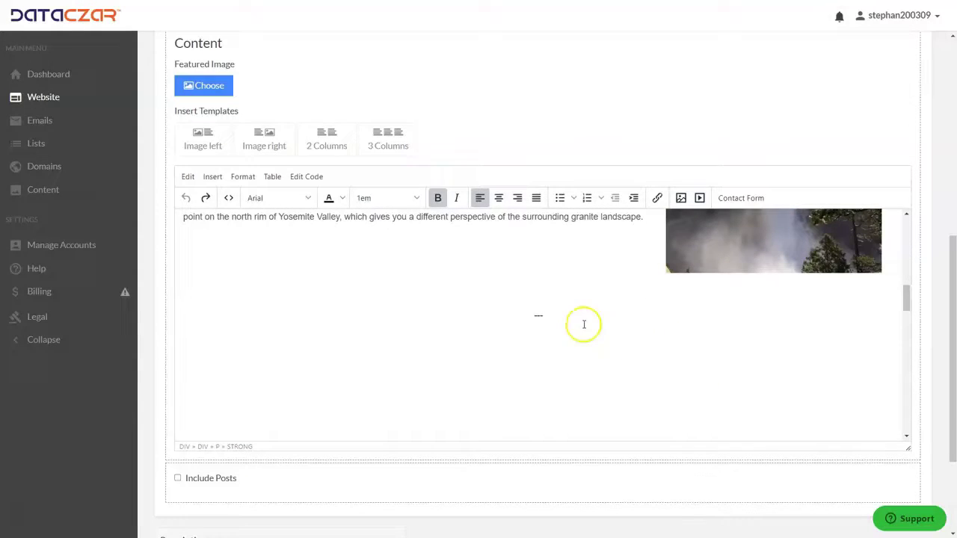
left_click(550, 318)
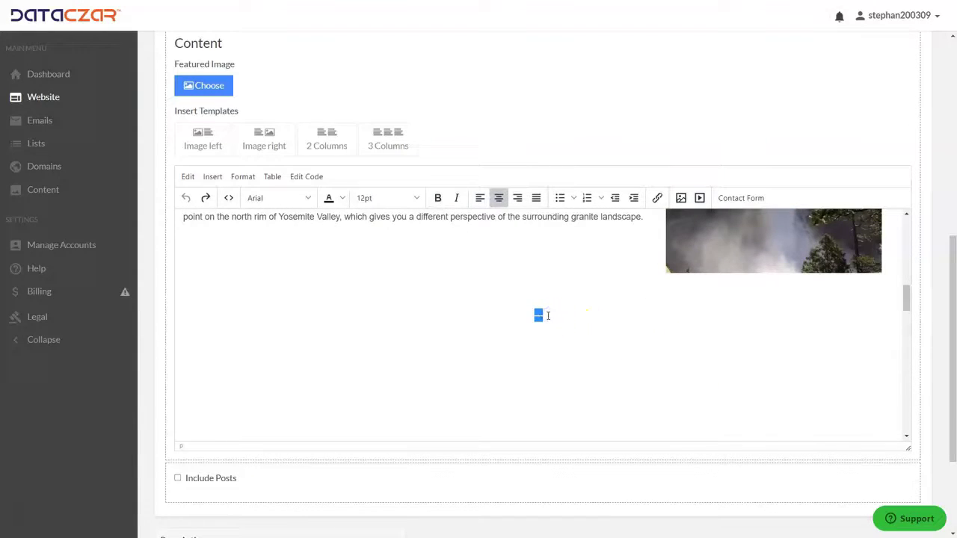
scroll(434, 318, "down", 3)
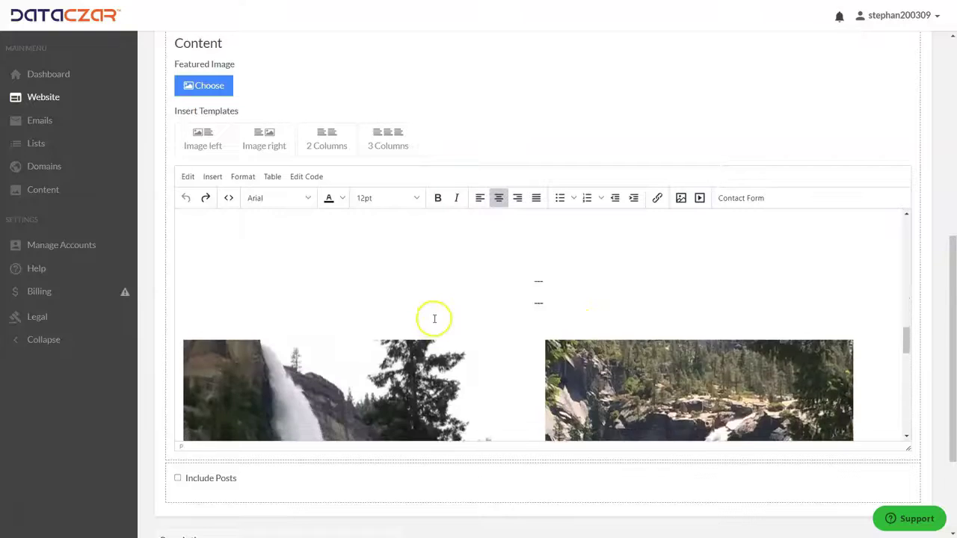
scroll(434, 318, "up", 3)
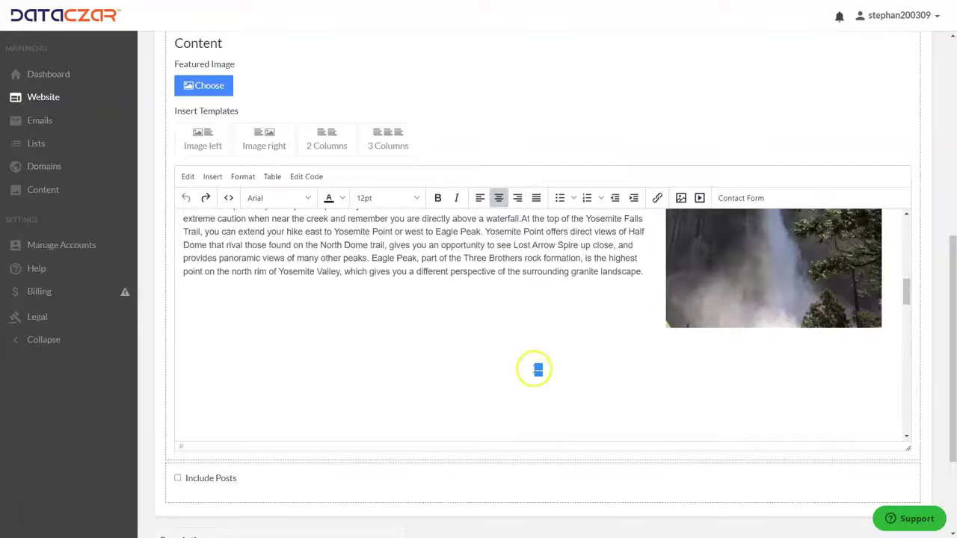
scroll(550, 376, "down", 3)
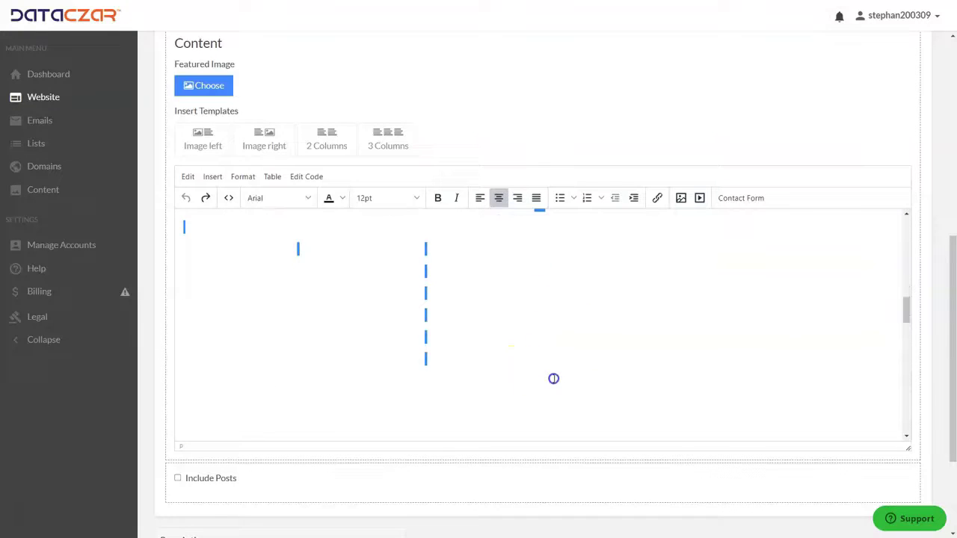
scroll(553, 379, "down", 2)
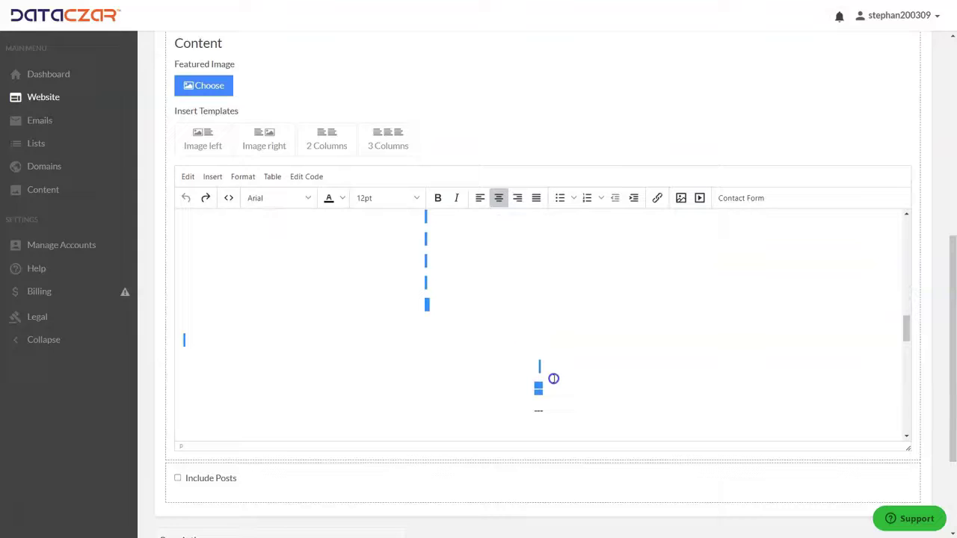
scroll(555, 378, "down", 2)
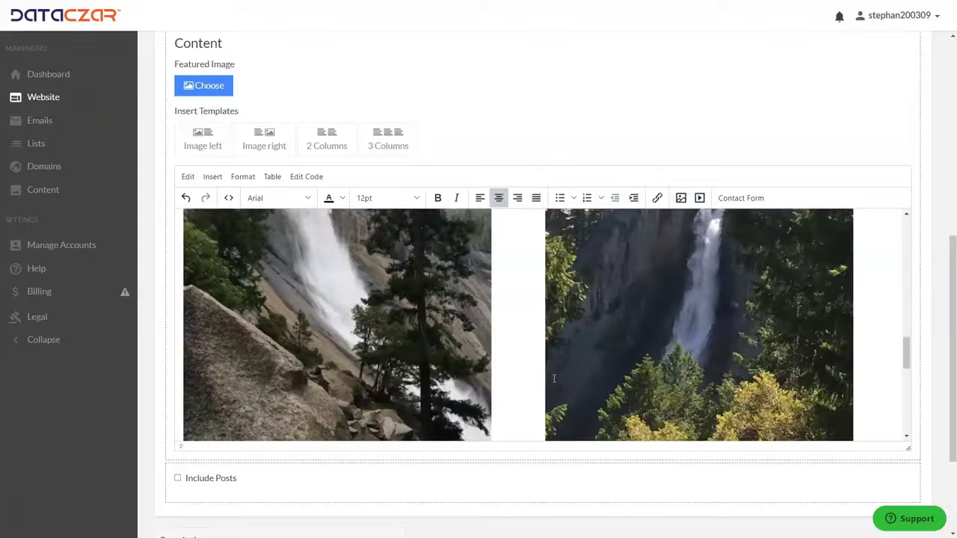
scroll(560, 342, "down", 1)
scroll(561, 342, "up", 5)
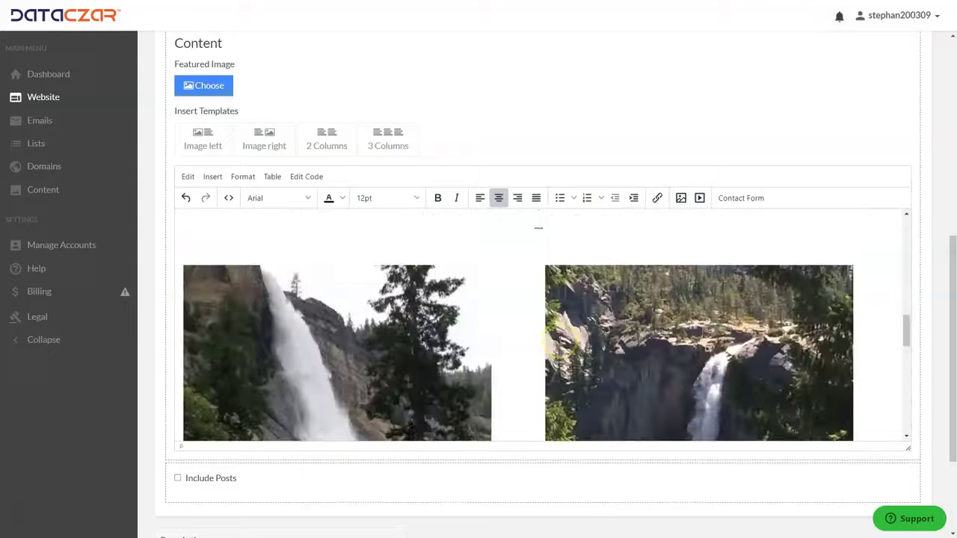
Remove the remaining dash line and extra blank space directly above the two Nevada Falls images
scroll(561, 340, "up", 4)
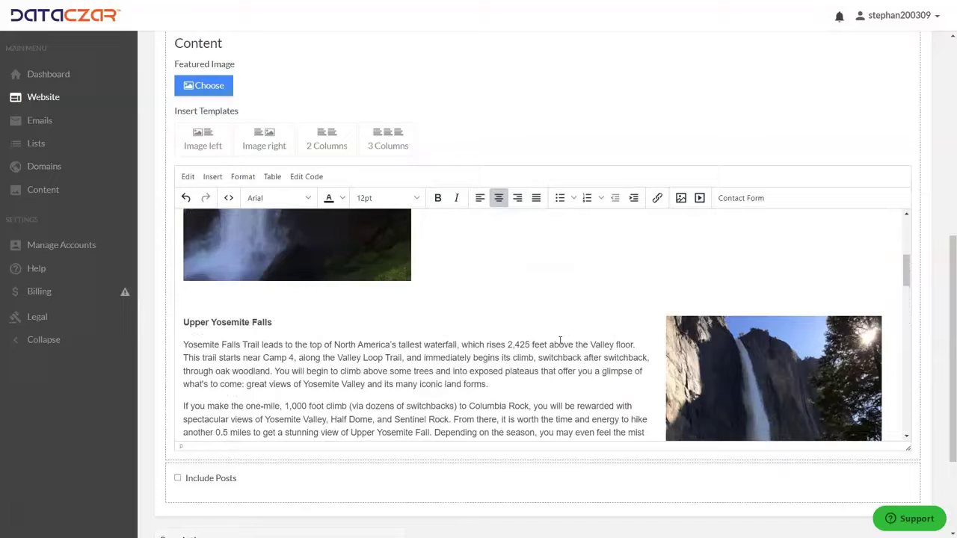
scroll(560, 340, "down", 4)
scroll(560, 340, "down", 2)
left_click(560, 316)
scroll(561, 316, "up", 2)
scroll(557, 326, "down", 1)
scroll(553, 329, "down", 5)
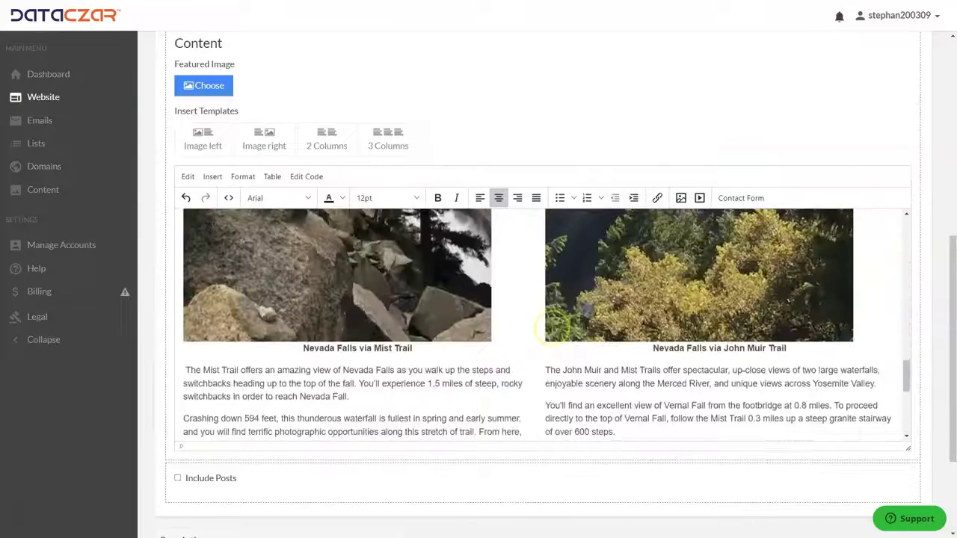
scroll(554, 329, "up", 4)
scroll(552, 327, "up", 3)
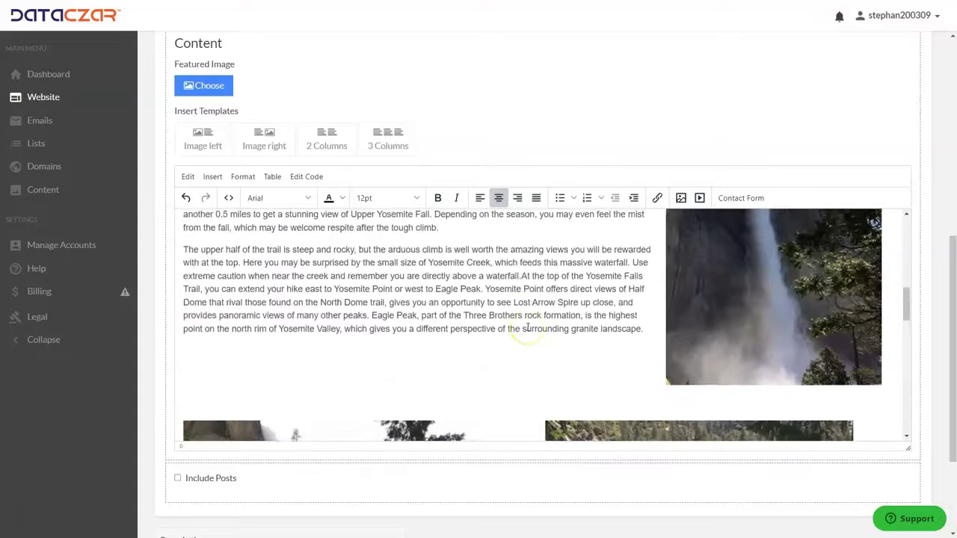
Examine the spacing of the waterfall sections, the Nevada Falls columns and the closing Hiking Tips text
scroll(527, 327, "down", 5)
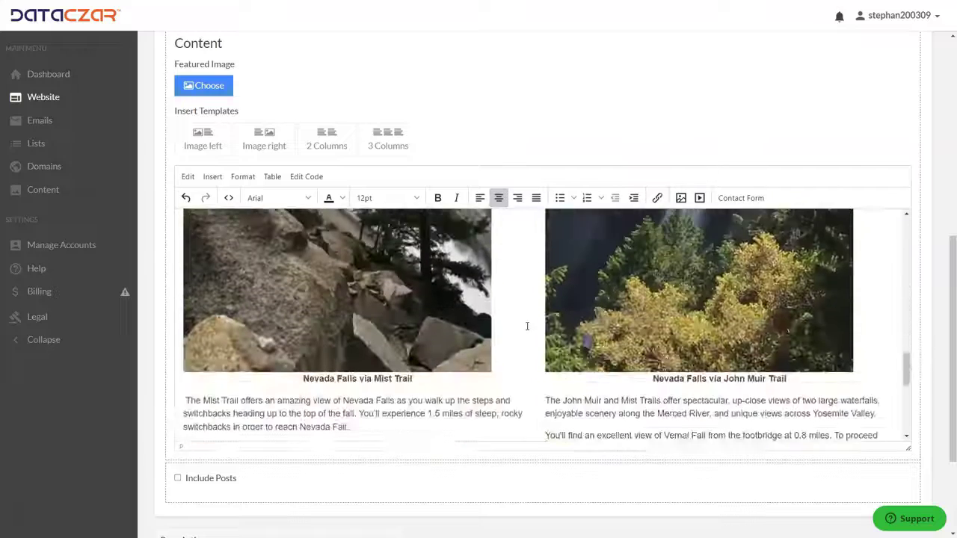
scroll(575, 328, "down", 2)
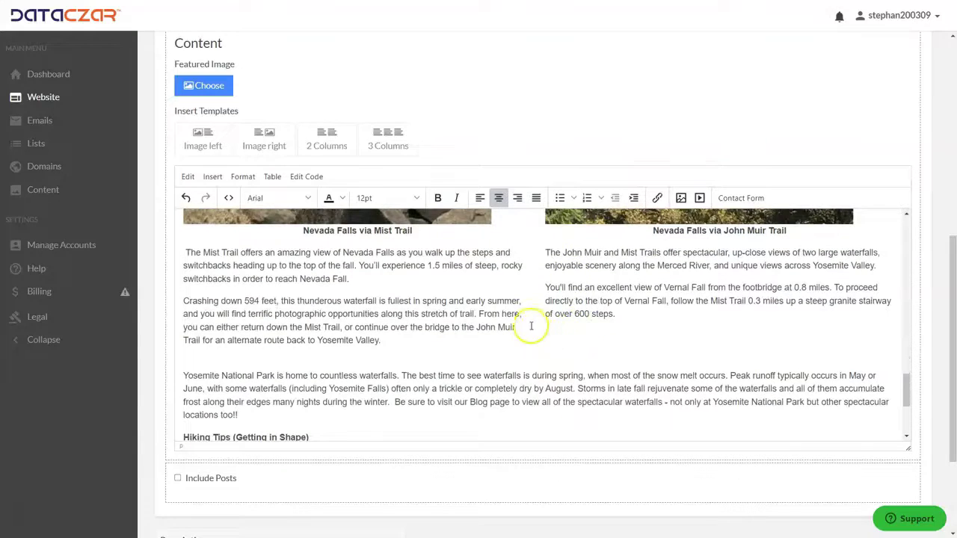
scroll(500, 327, "down", 2)
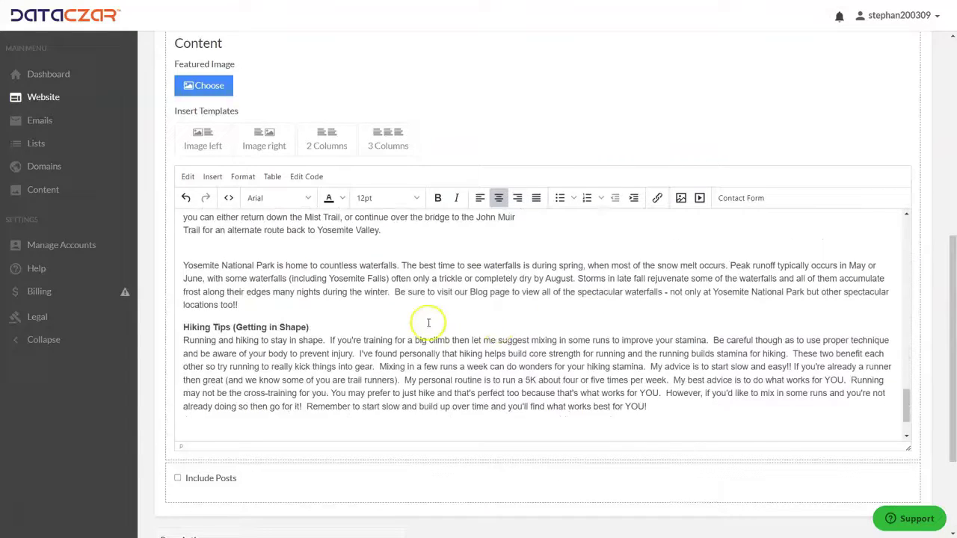
scroll(490, 318, "up", 6)
scroll(427, 322, "up", 8)
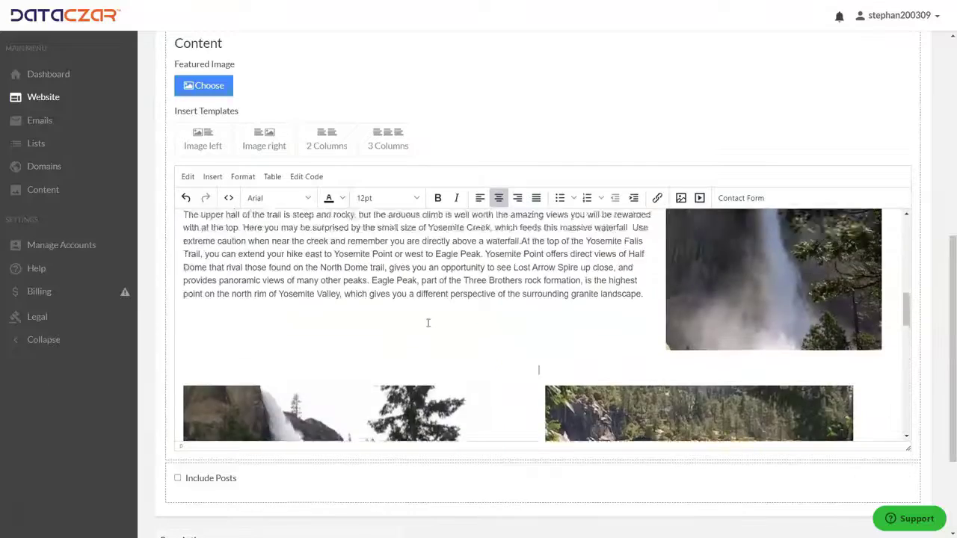
scroll(428, 323, "down", 8)
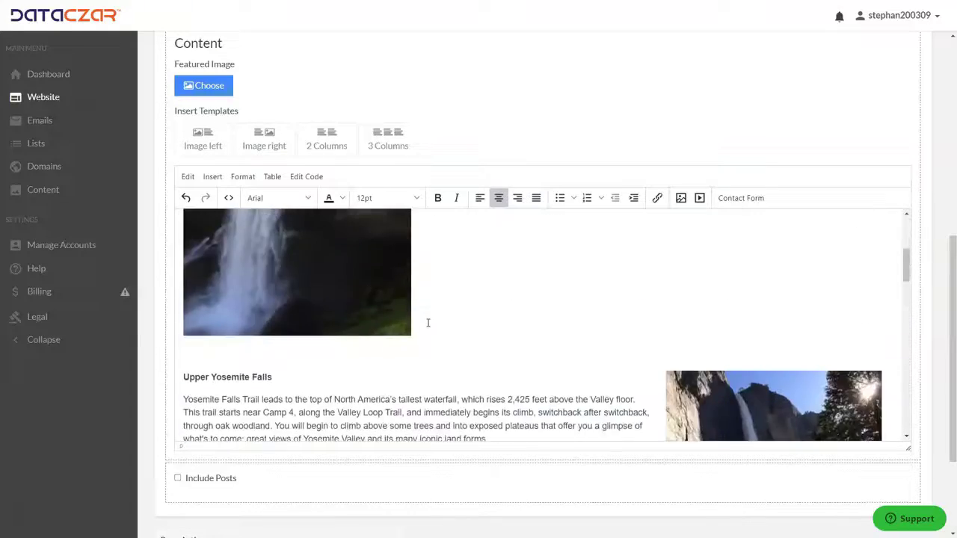
scroll(429, 323, "down", 5)
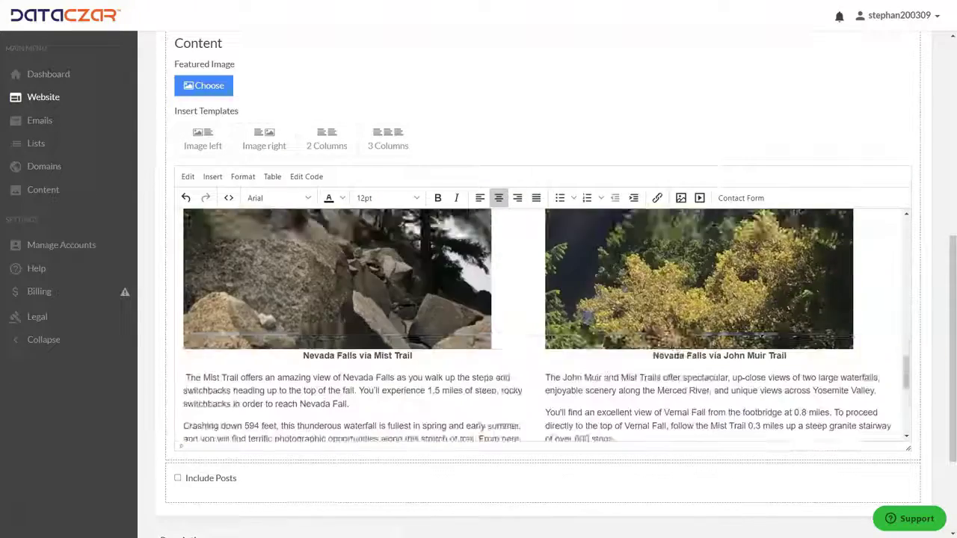
scroll(428, 322, "up", 2)
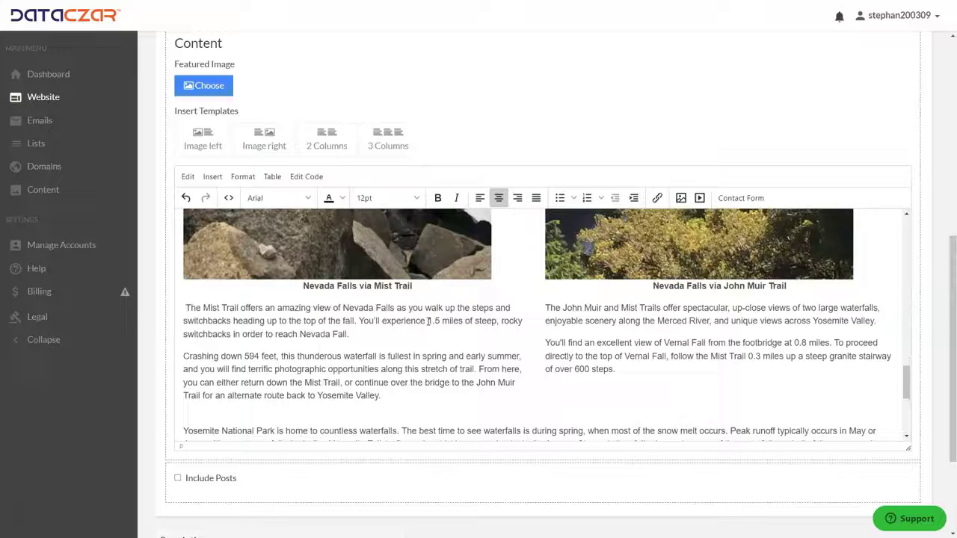
scroll(429, 321, "down", 2)
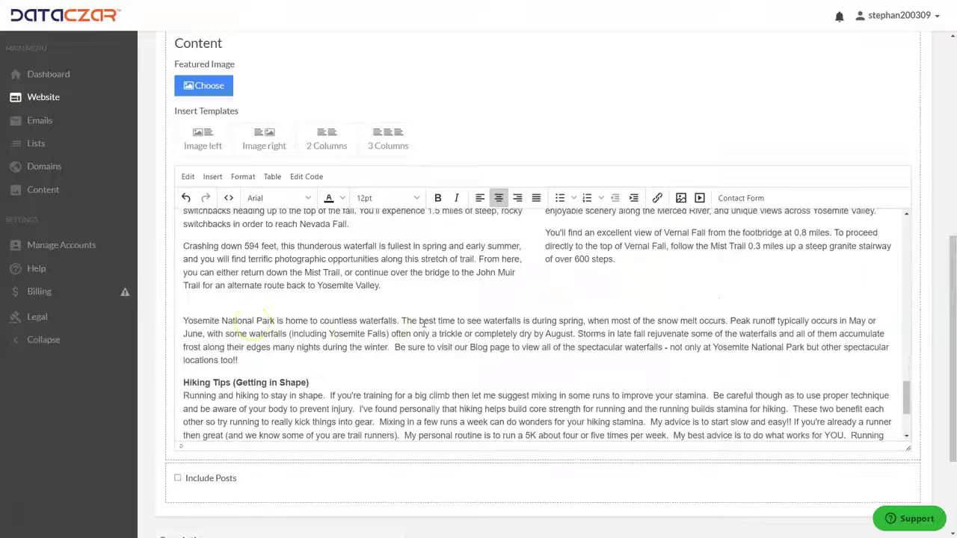
Try to close the gaps above the closing Yosemite National Park paragraph and the Hiking Tips section by removing the breaks before them
left_click(180, 320)
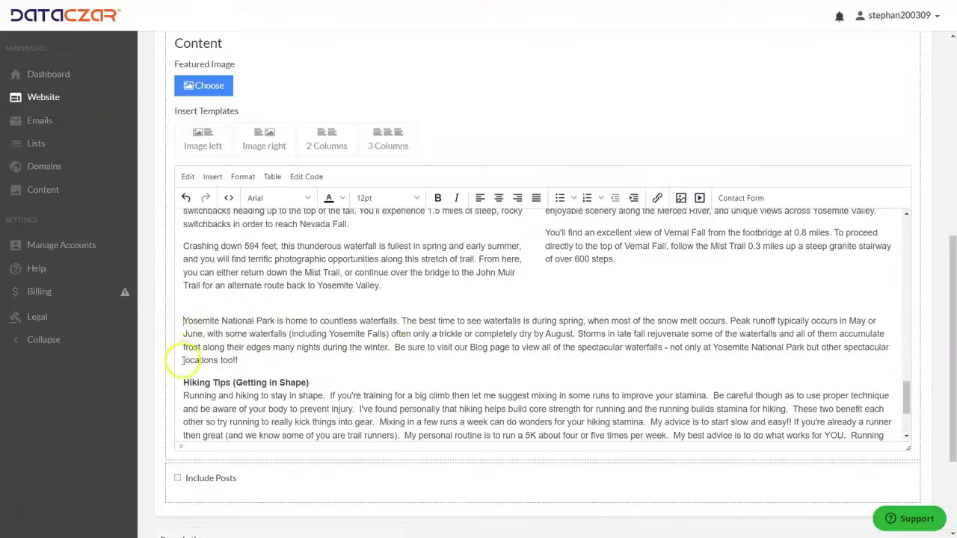
key("BackSpace")
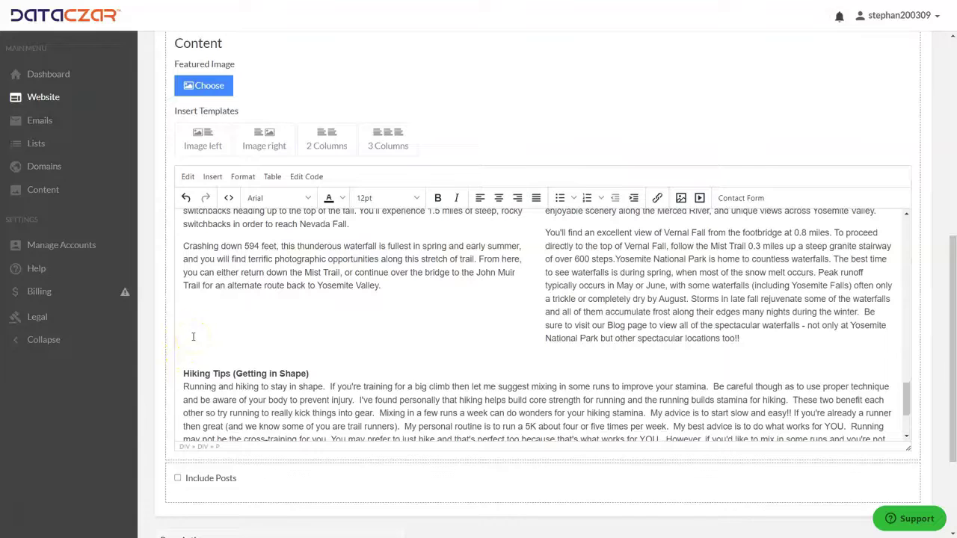
scroll(466, 317, "up", 1)
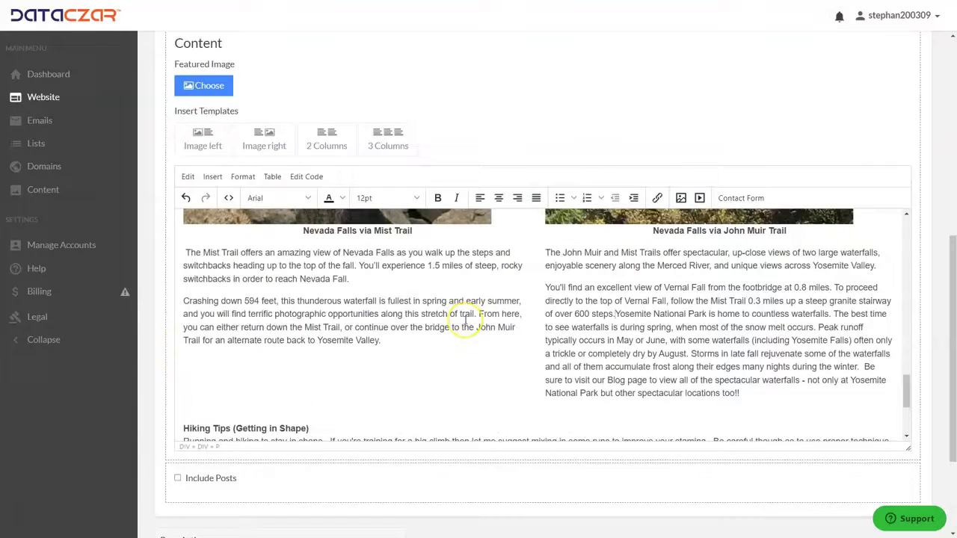
left_click(184, 429)
key("BackSpace")
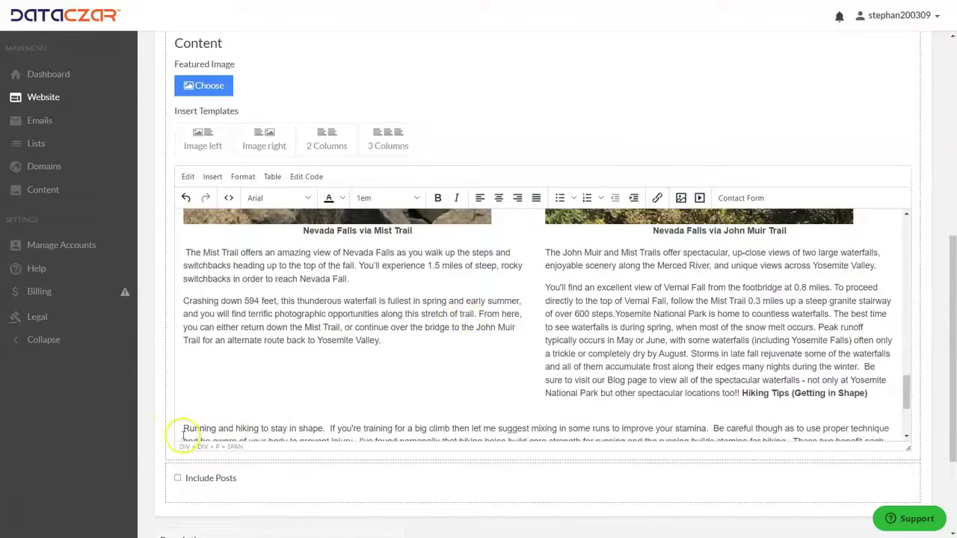
key("BackSpace")
scroll(569, 355, "down", 2)
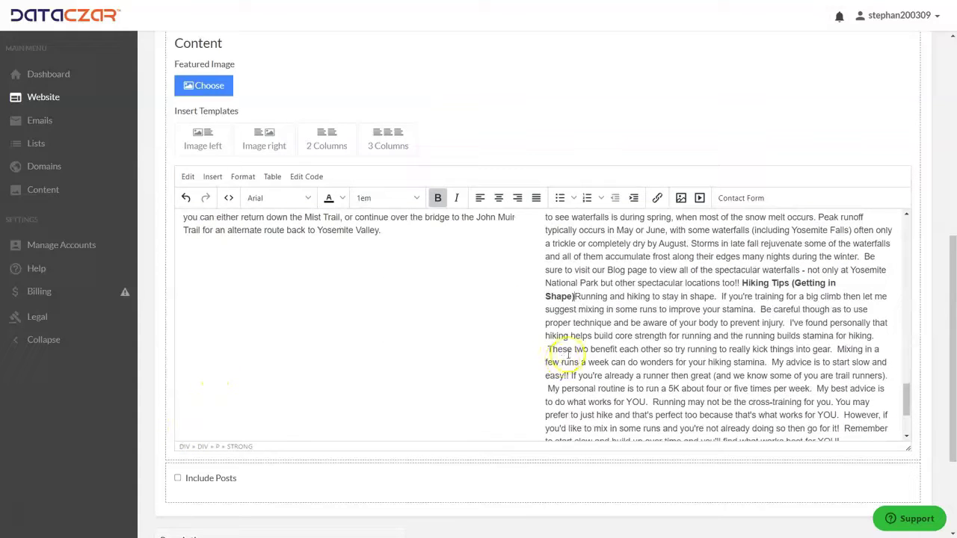
scroll(566, 367, "down", 2)
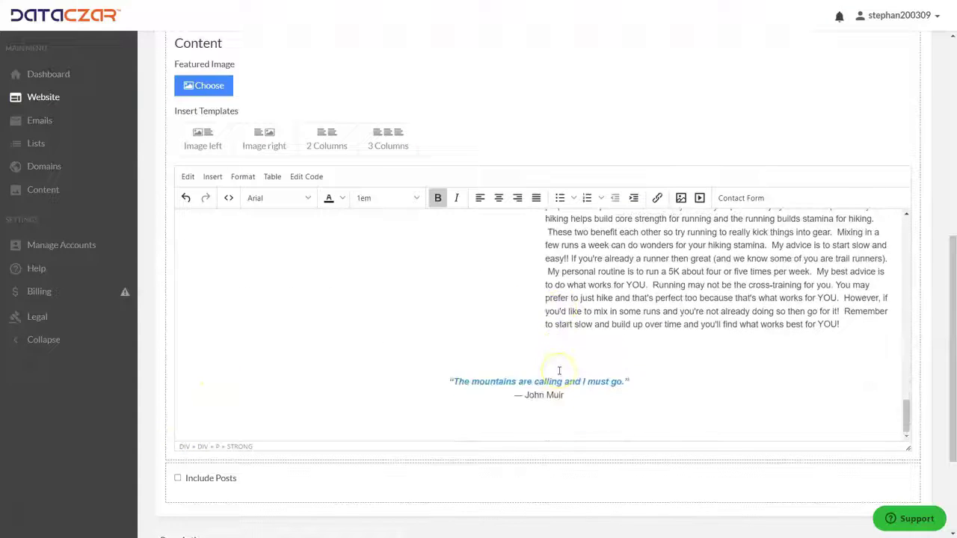
Undo the break removals so the closing paragraph and Hiking Tips section sit below the Nevada Falls columns again
scroll(406, 305, "up", 5)
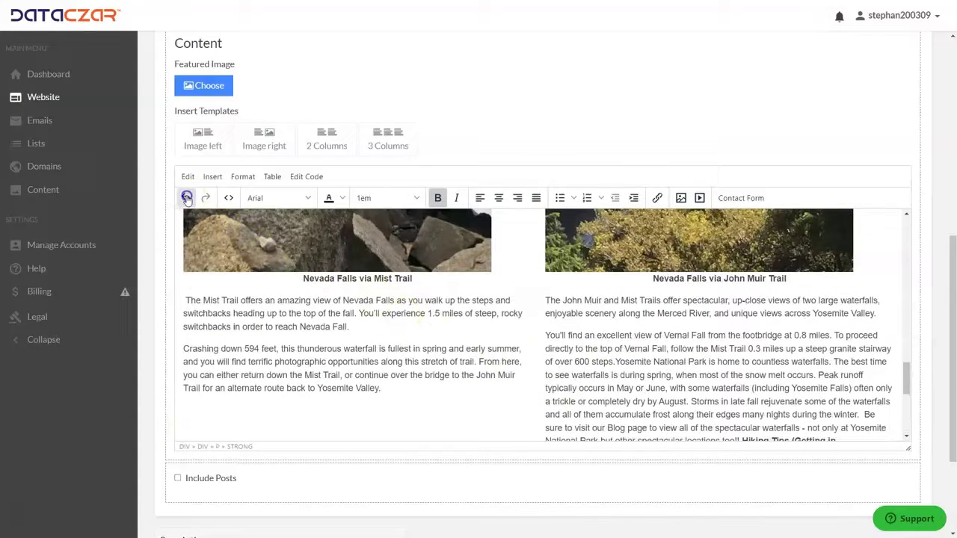
left_click(186, 197)
left_click(186, 197)
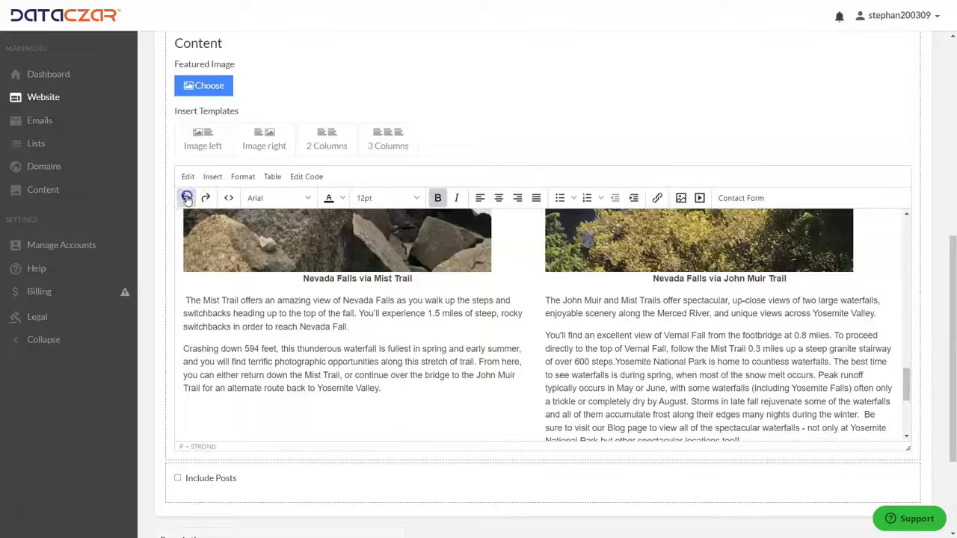
left_click(186, 198)
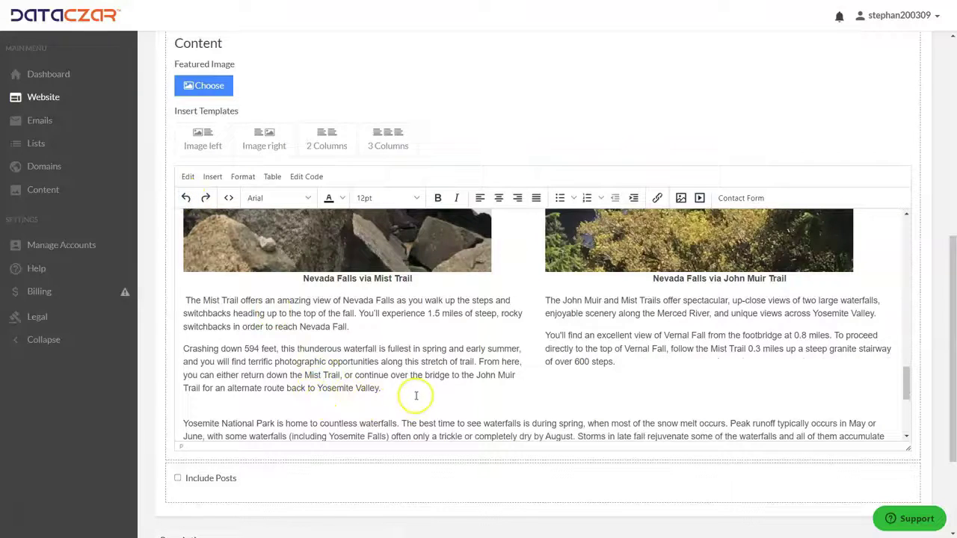
Try once more to remove the gap before the closing Yosemite National Park paragraph, and undo that removal
scroll(412, 391, "up", 2)
scroll(378, 380, "down", 2)
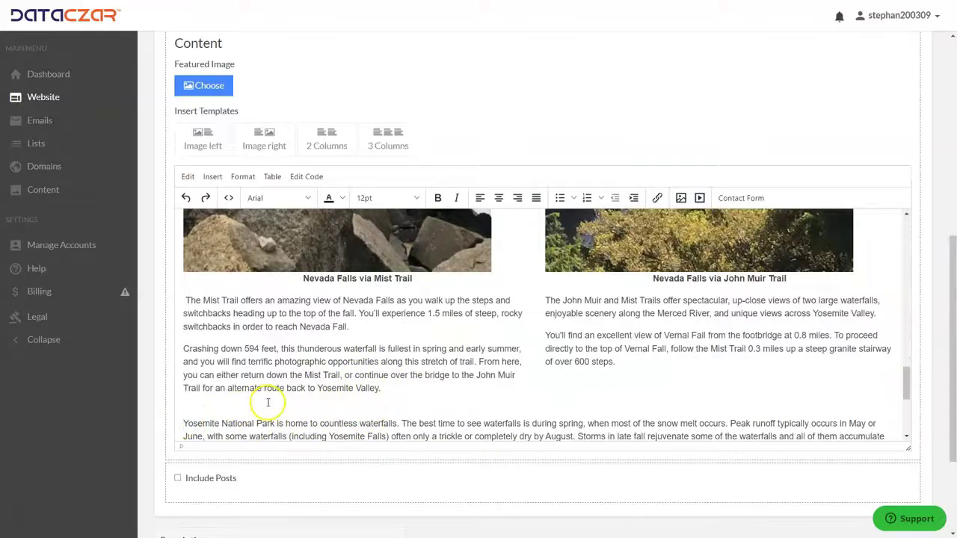
key("BackSpace")
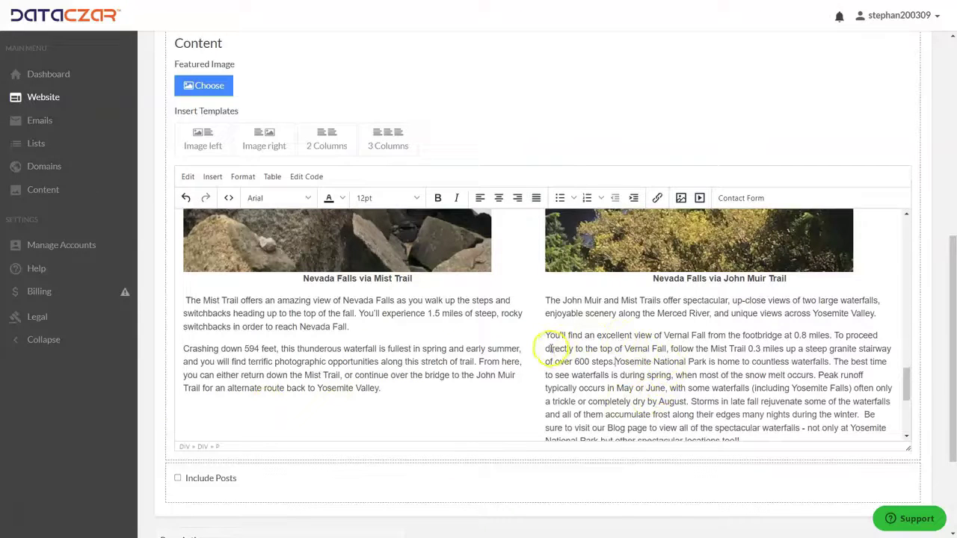
left_click(186, 197)
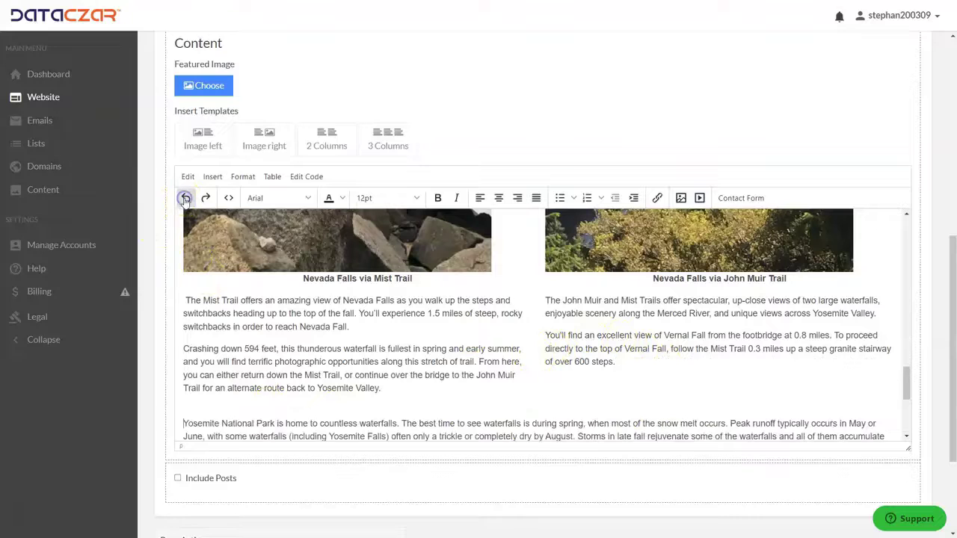
Check the end of the Falls_Edit content through the closing John Muir quote and save the page update
scroll(239, 387, "down", 1)
scroll(239, 387, "down", 3)
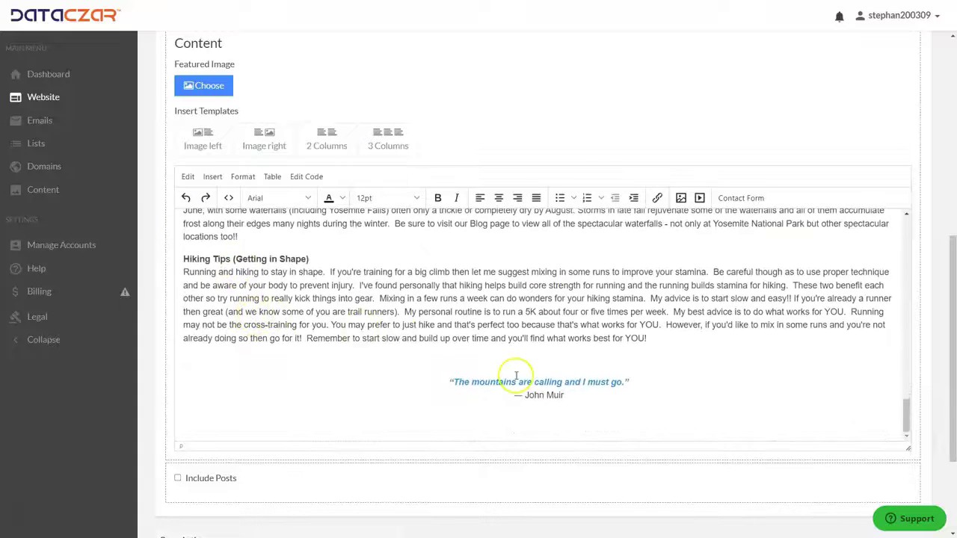
left_click(578, 395)
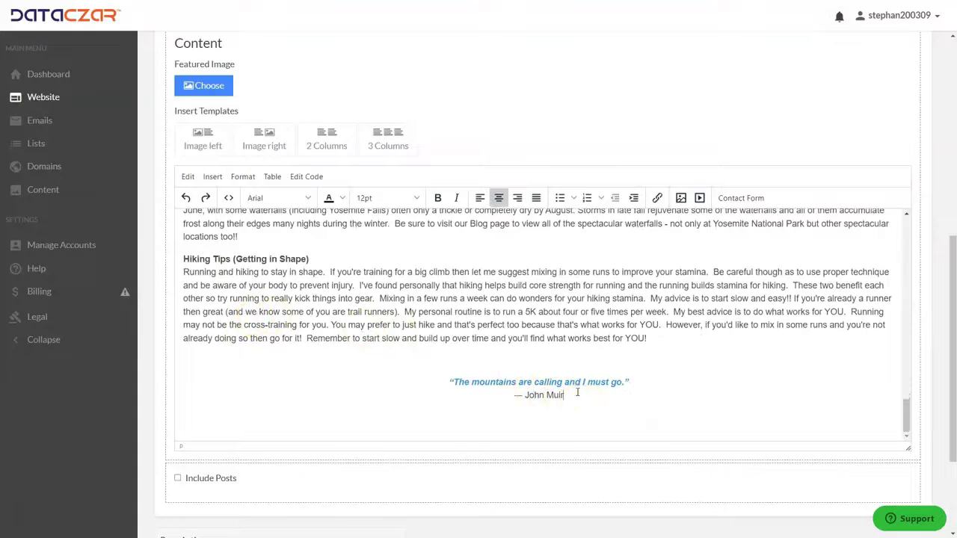
scroll(577, 392, "up", 1)
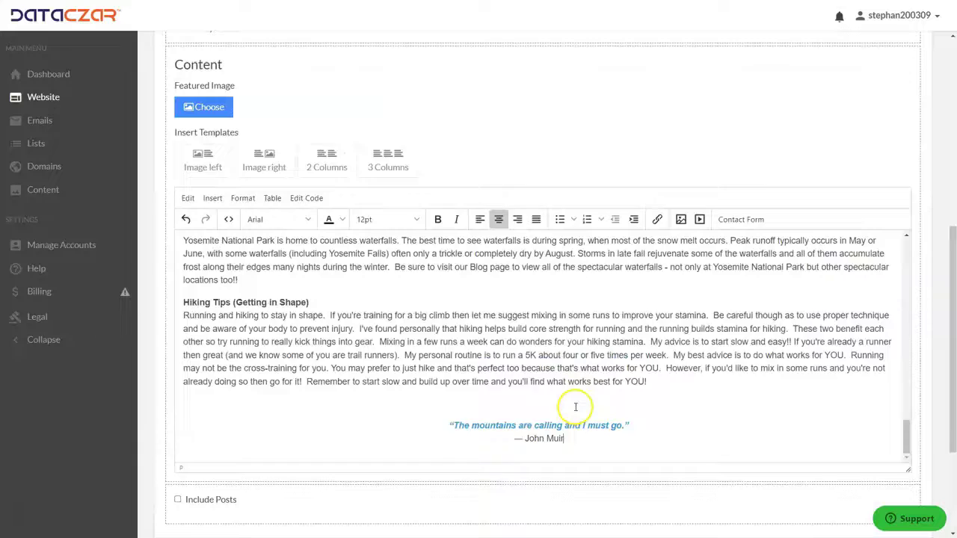
scroll(455, 380, "down", 3)
left_click(190, 430)
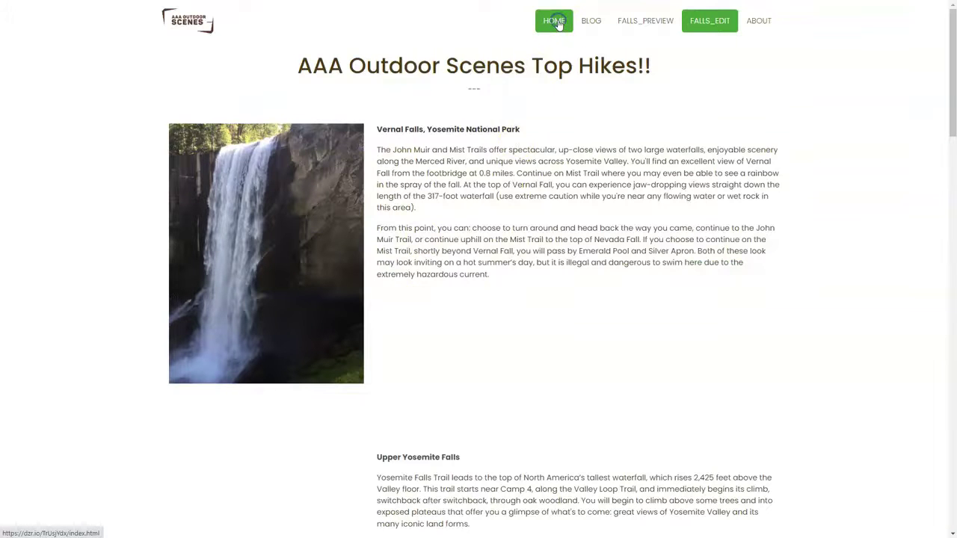
Load the live site's home page and examine the Falls_Preview page's waterfall sections, Nevada Falls columns and closing text
left_click(557, 23)
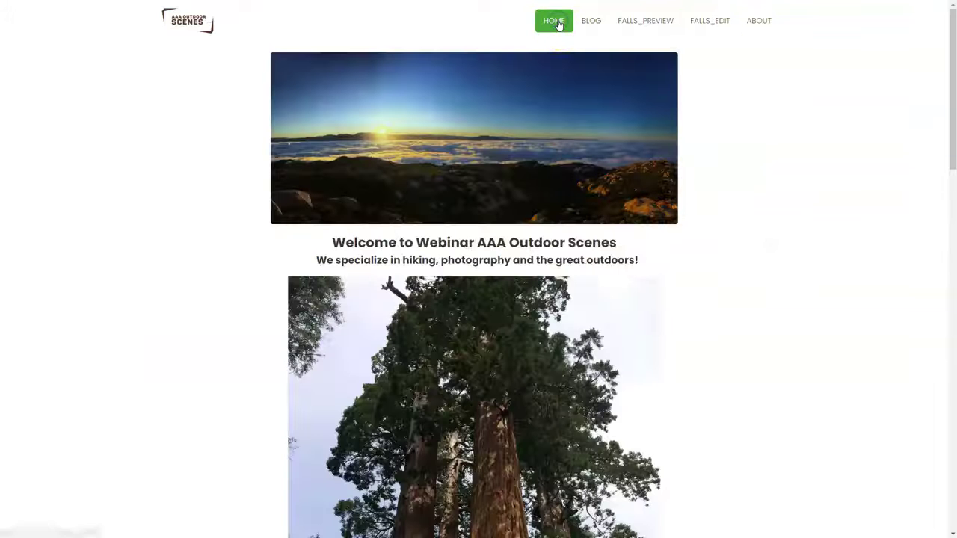
left_click(630, 22)
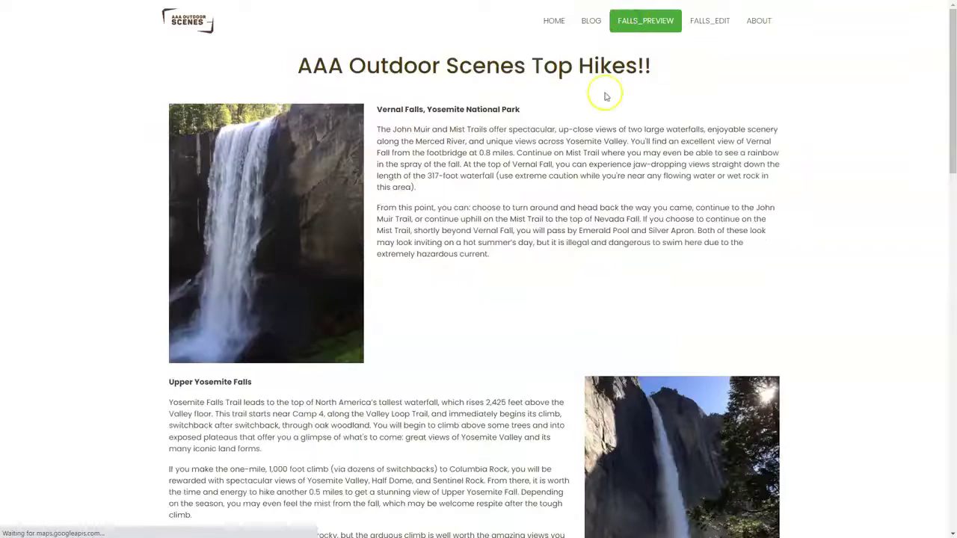
scroll(437, 195, "down", 2)
scroll(436, 195, "down", 15)
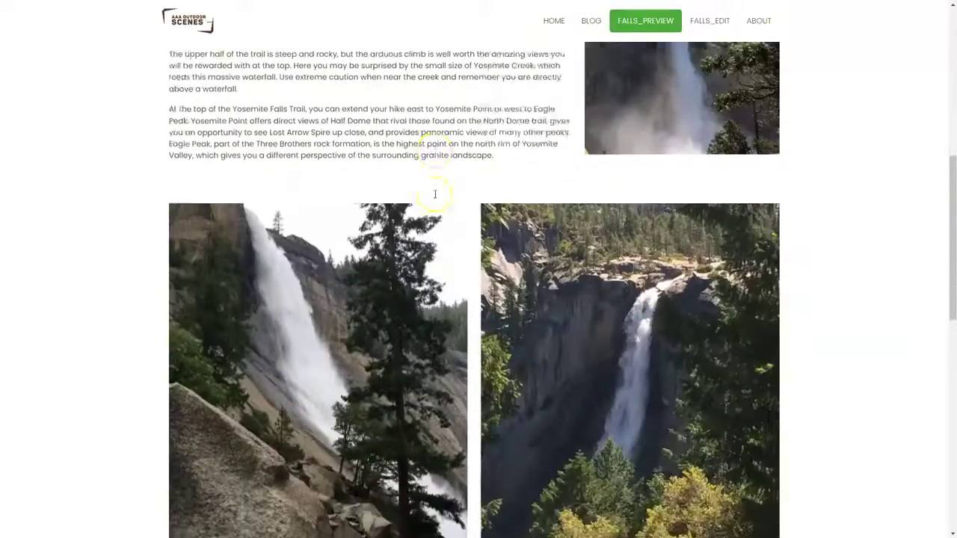
scroll(434, 196, "down", 3)
scroll(675, 46, "up", 10)
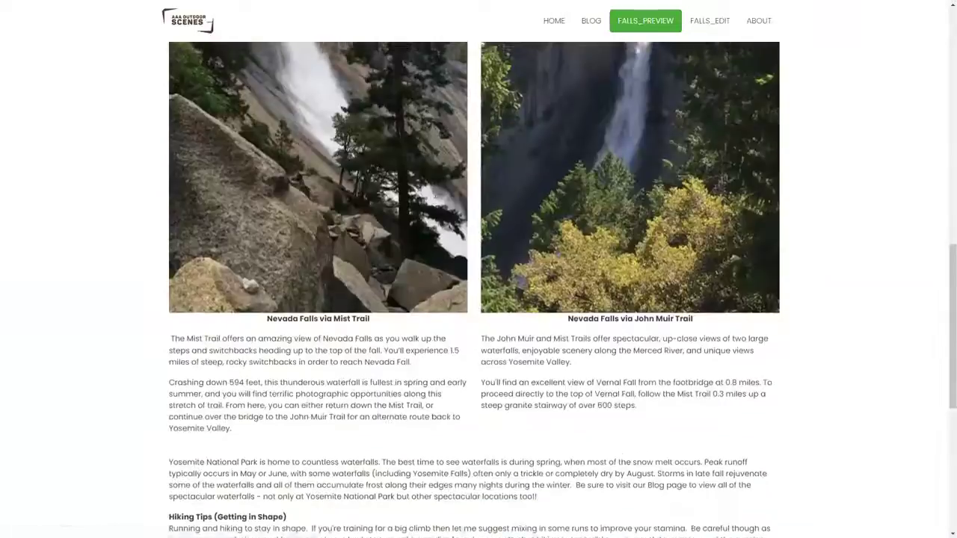
scroll(588, 132, "up", 3)
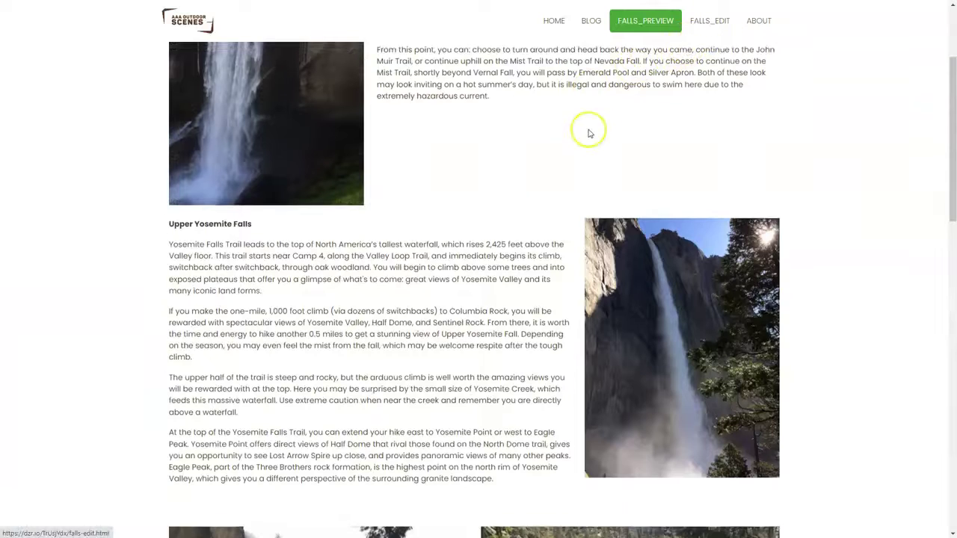
Examine the live Falls_Edit page from Vernal Falls to Hiking Tips and compare its layout with Falls_Preview
left_click(712, 23)
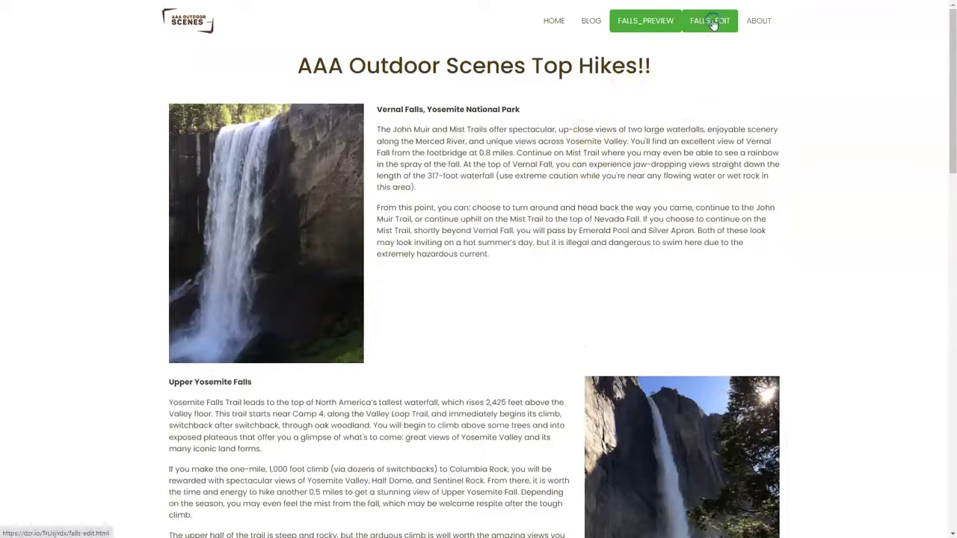
scroll(620, 134, "down", 1)
scroll(599, 146, "up", 2)
scroll(599, 146, "down", 10)
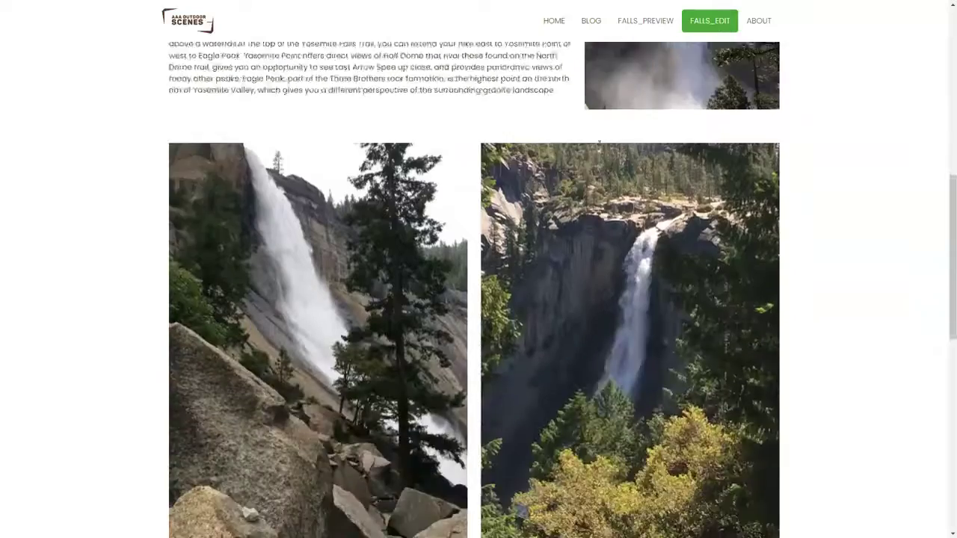
scroll(598, 142, "down", 6)
scroll(599, 142, "up", 3)
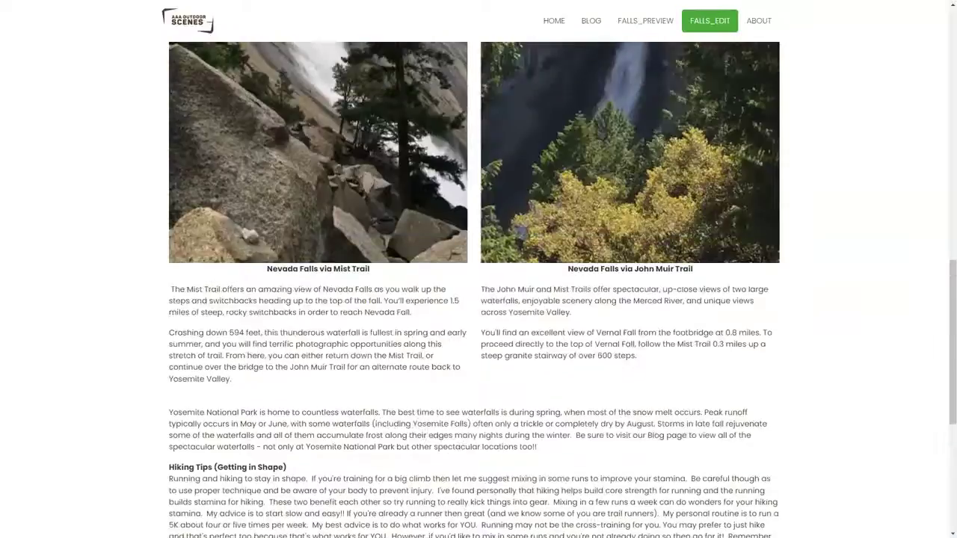
scroll(479, 299, "up", 8)
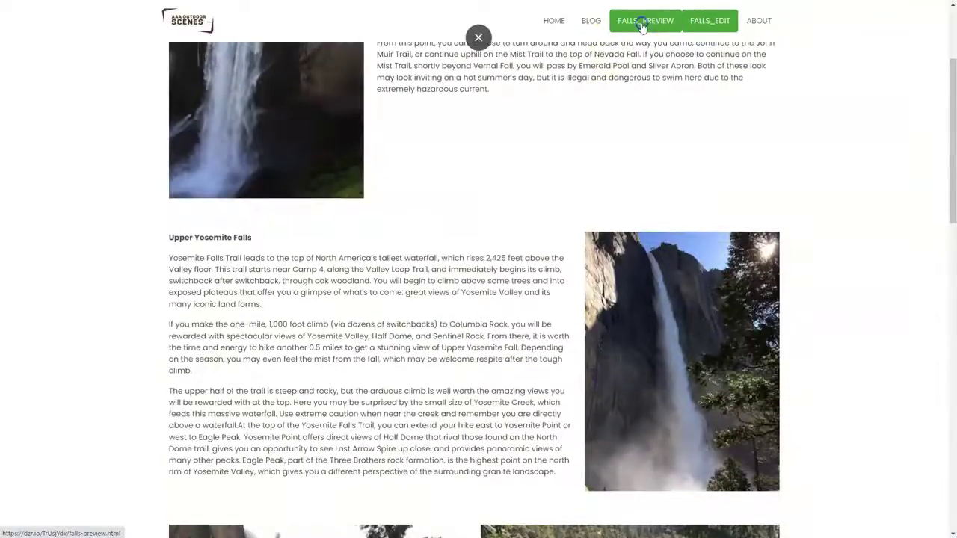
left_click(642, 22)
scroll(577, 135, "down", 3)
scroll(553, 119, "up", 3)
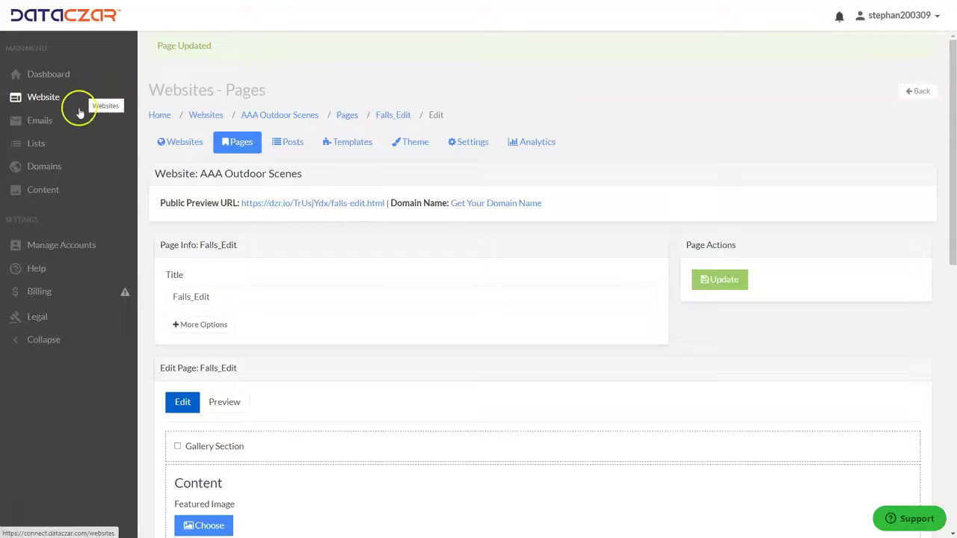
Open the Dataczar Help Center from the account's help page and look up the Website Help topics
left_click(38, 270)
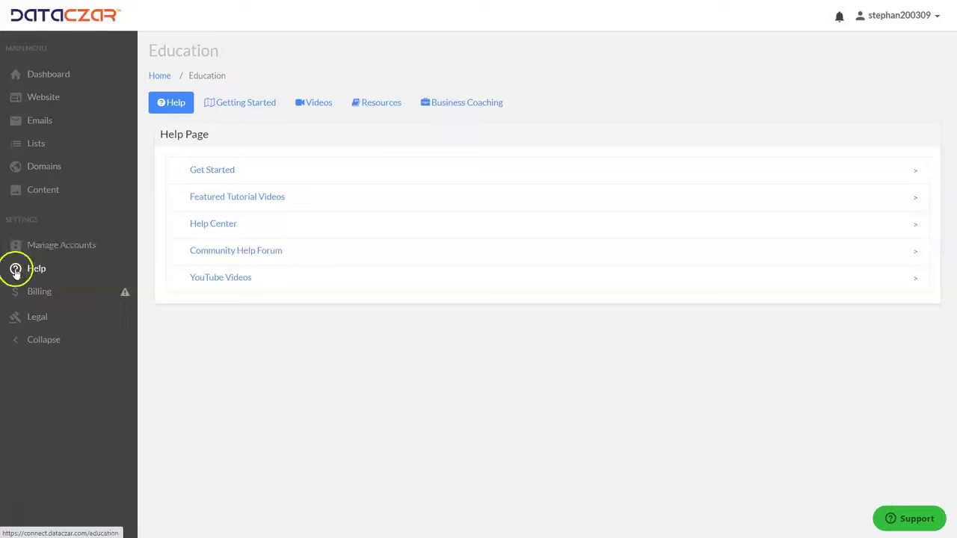
left_click(214, 227)
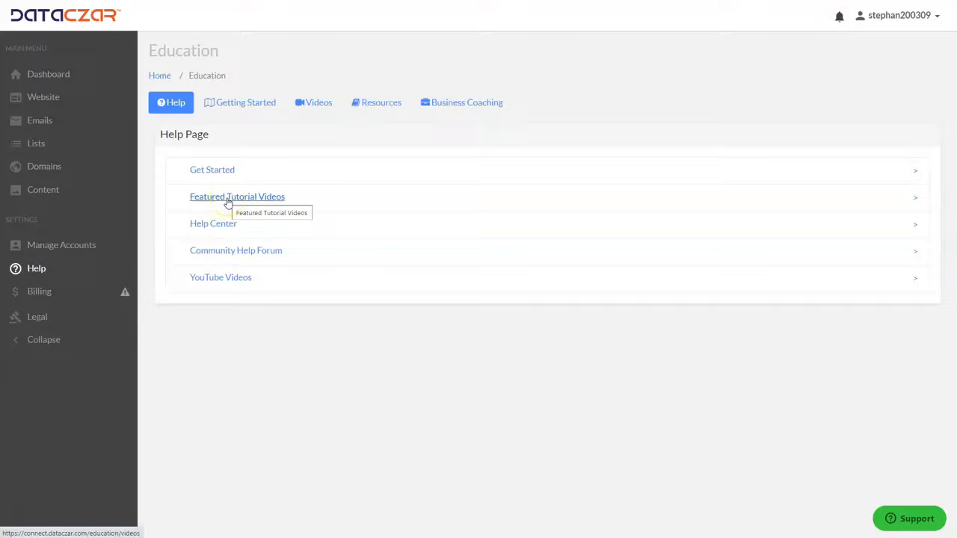
left_click(229, 227)
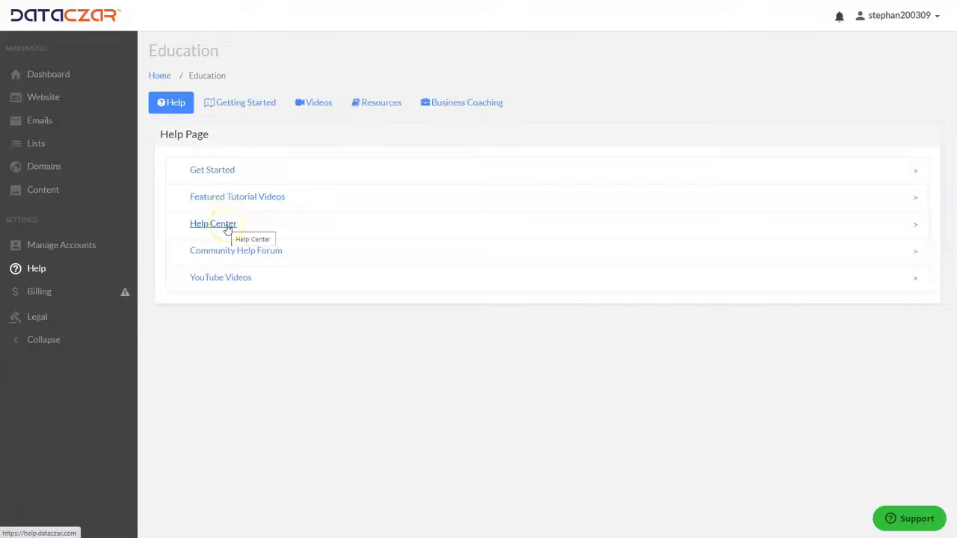
left_click(228, 228)
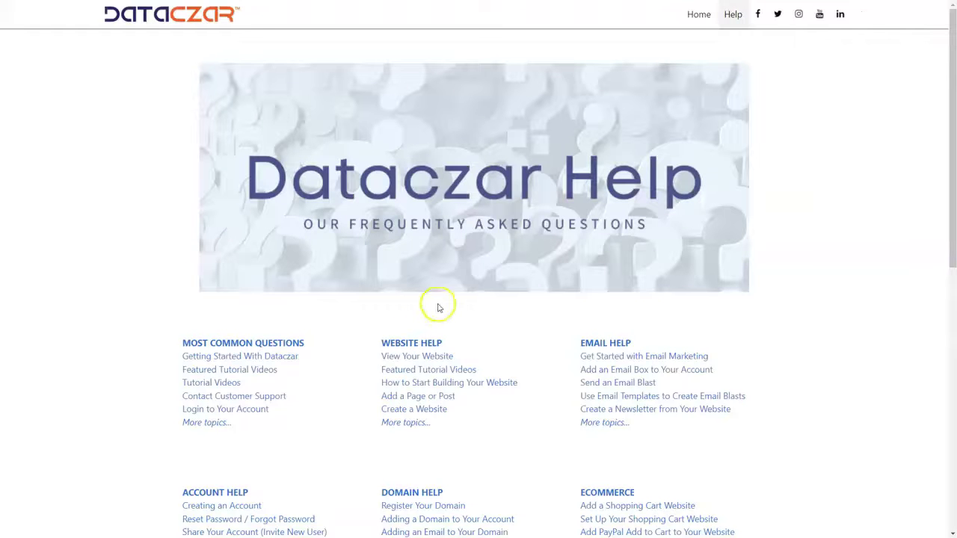
scroll(431, 319, "down", 1)
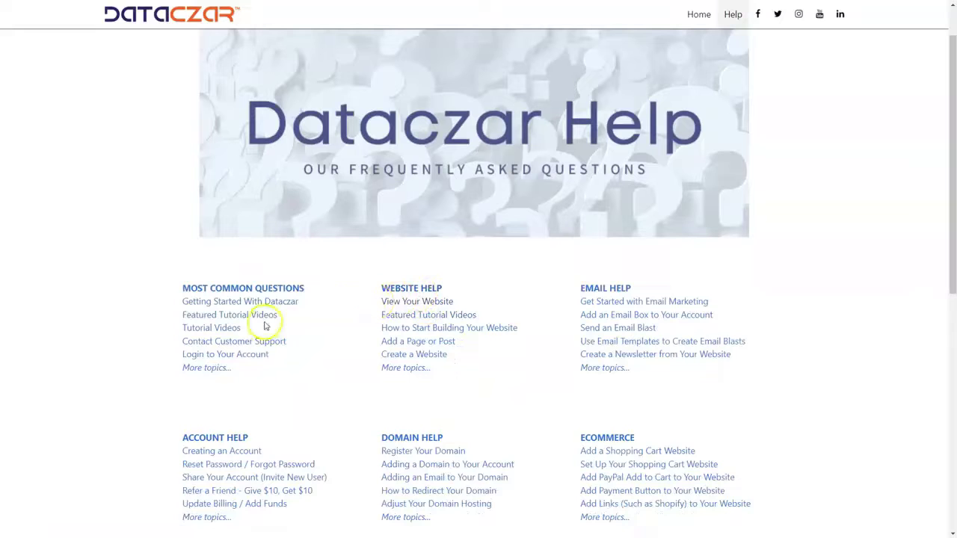
left_click(415, 291)
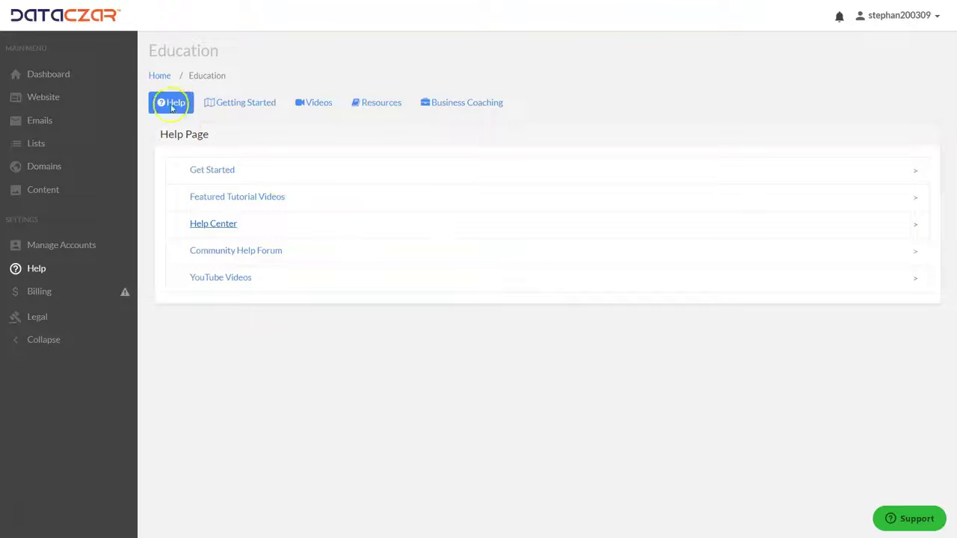
Return to the AAA Outdoor Scenes account dashboard
left_click(47, 74)
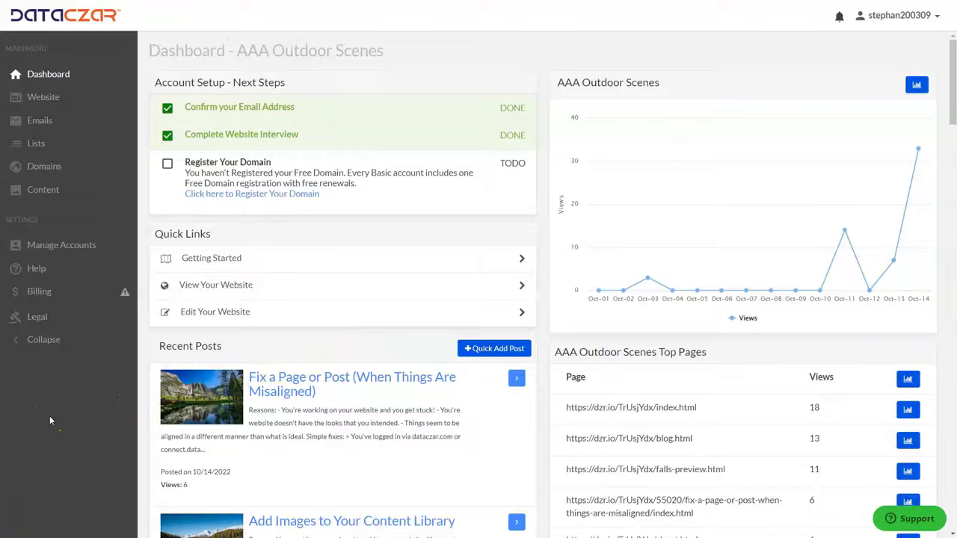
left_click(18, 517)
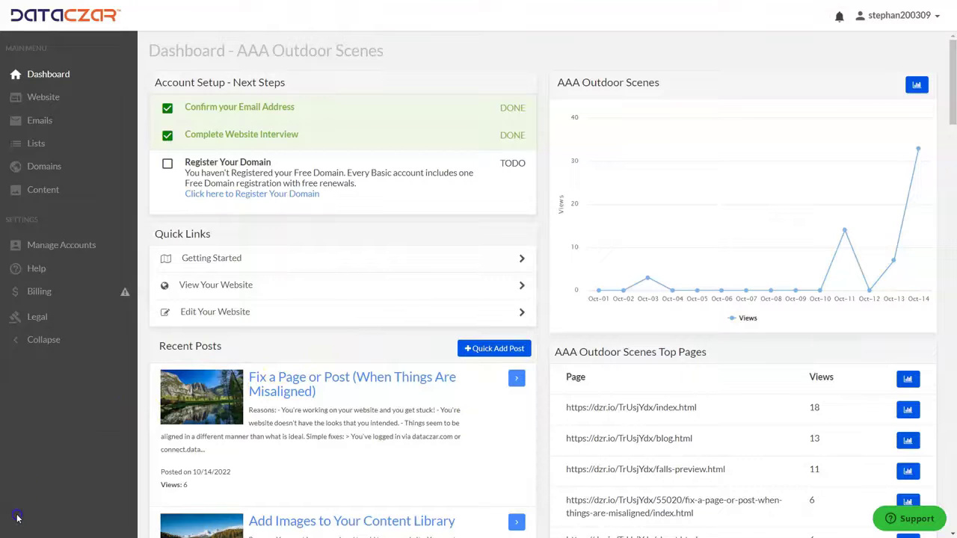